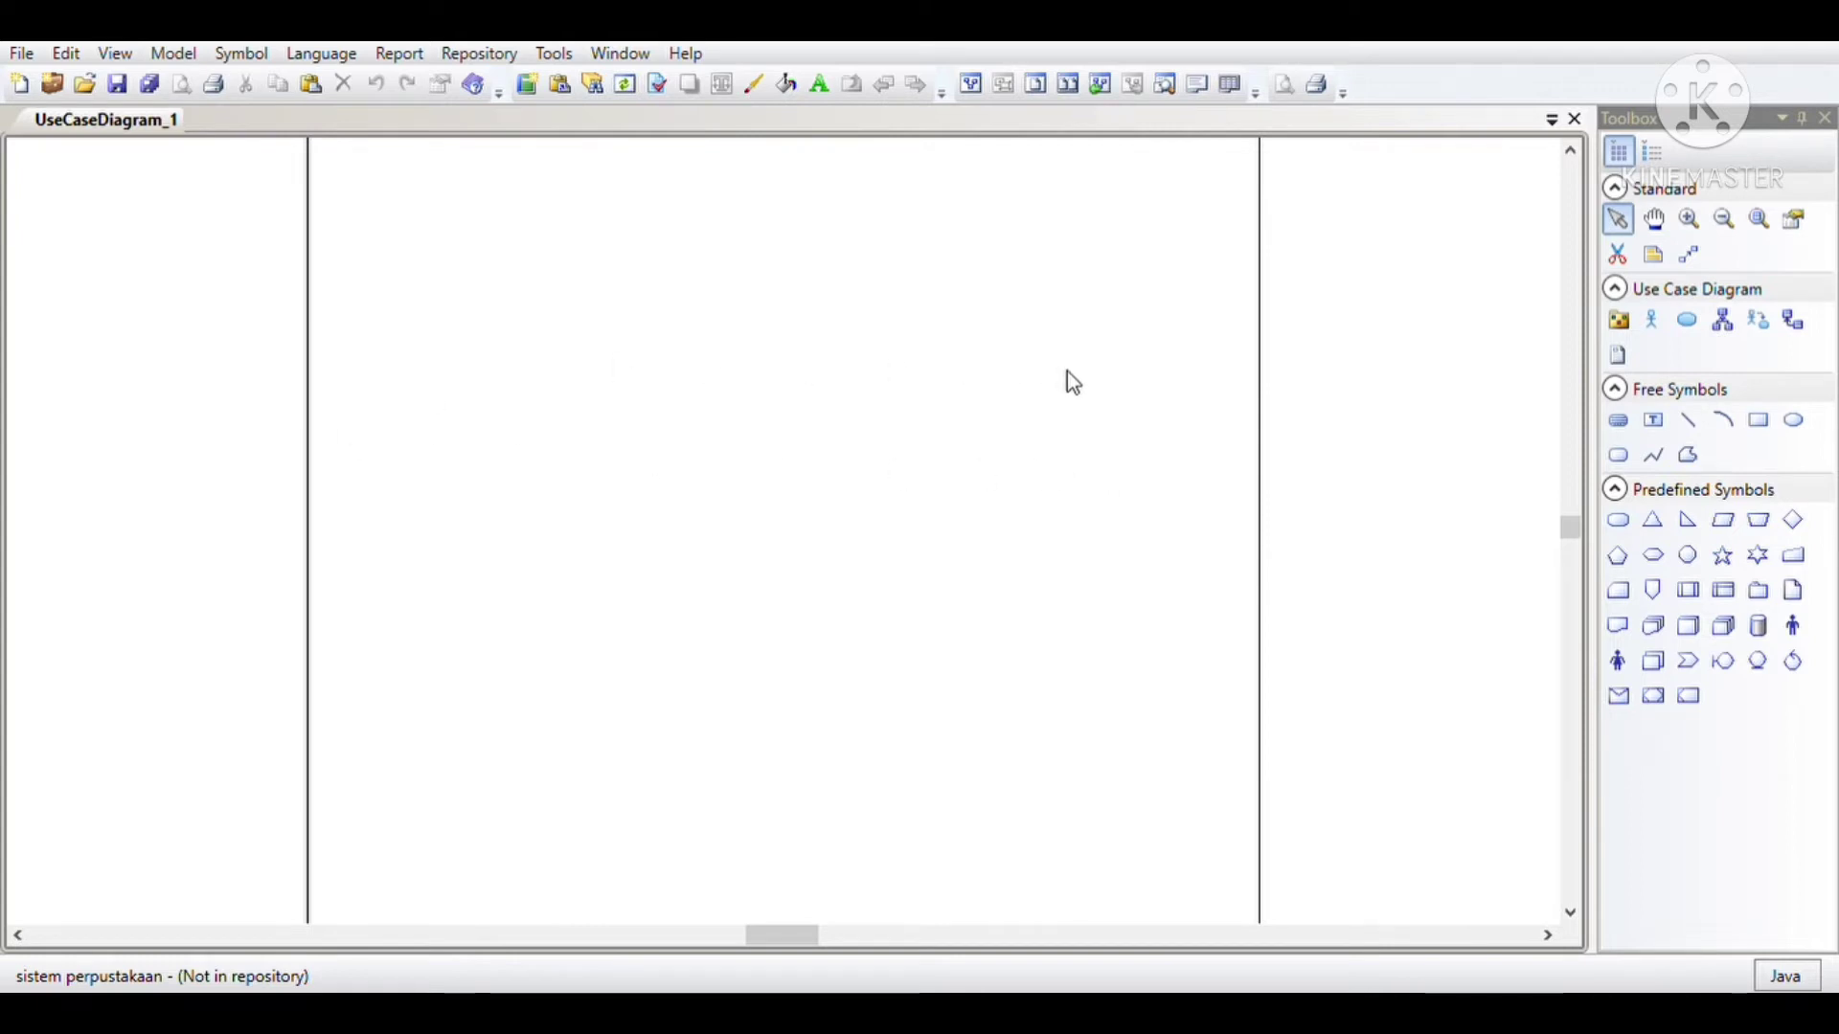
# Step: Place two actors on opposite sides of the page and move both lower to roughly matching heights
pyautogui.scroll(3, 1205, 372)
pyautogui.scroll(-1, 1210, 372)
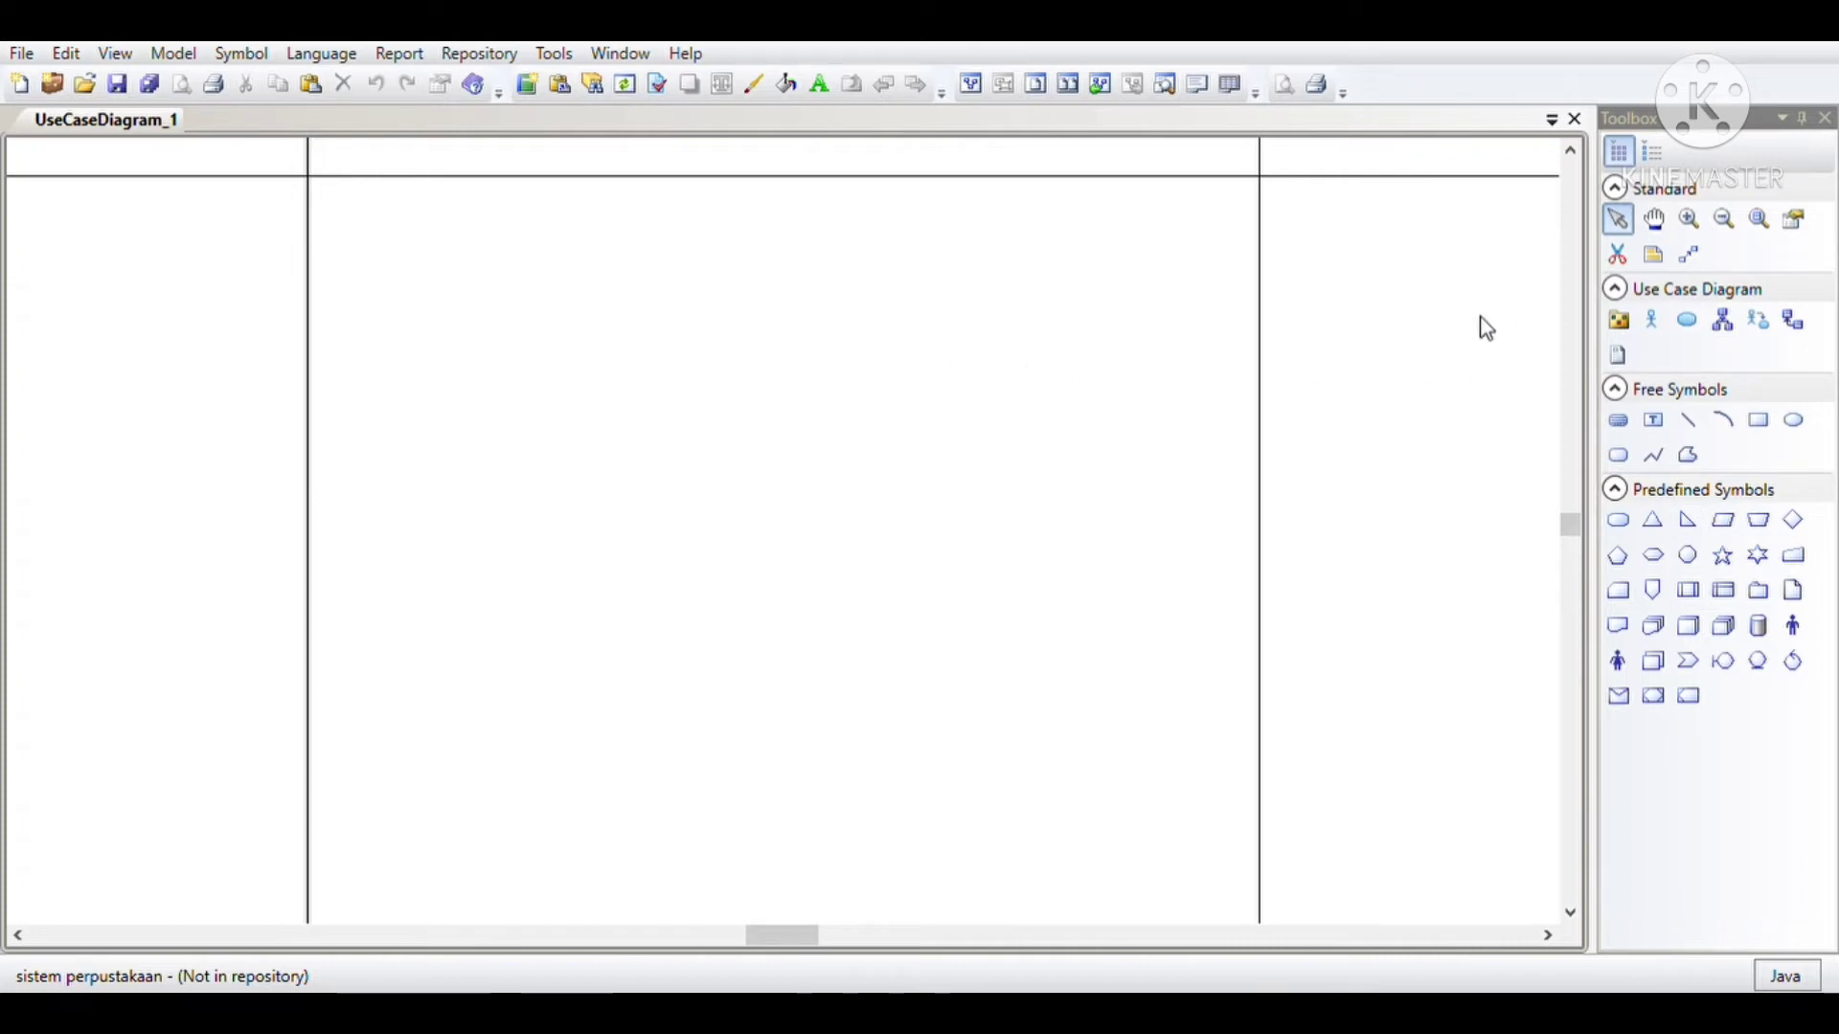
pyautogui.click(1654, 321)
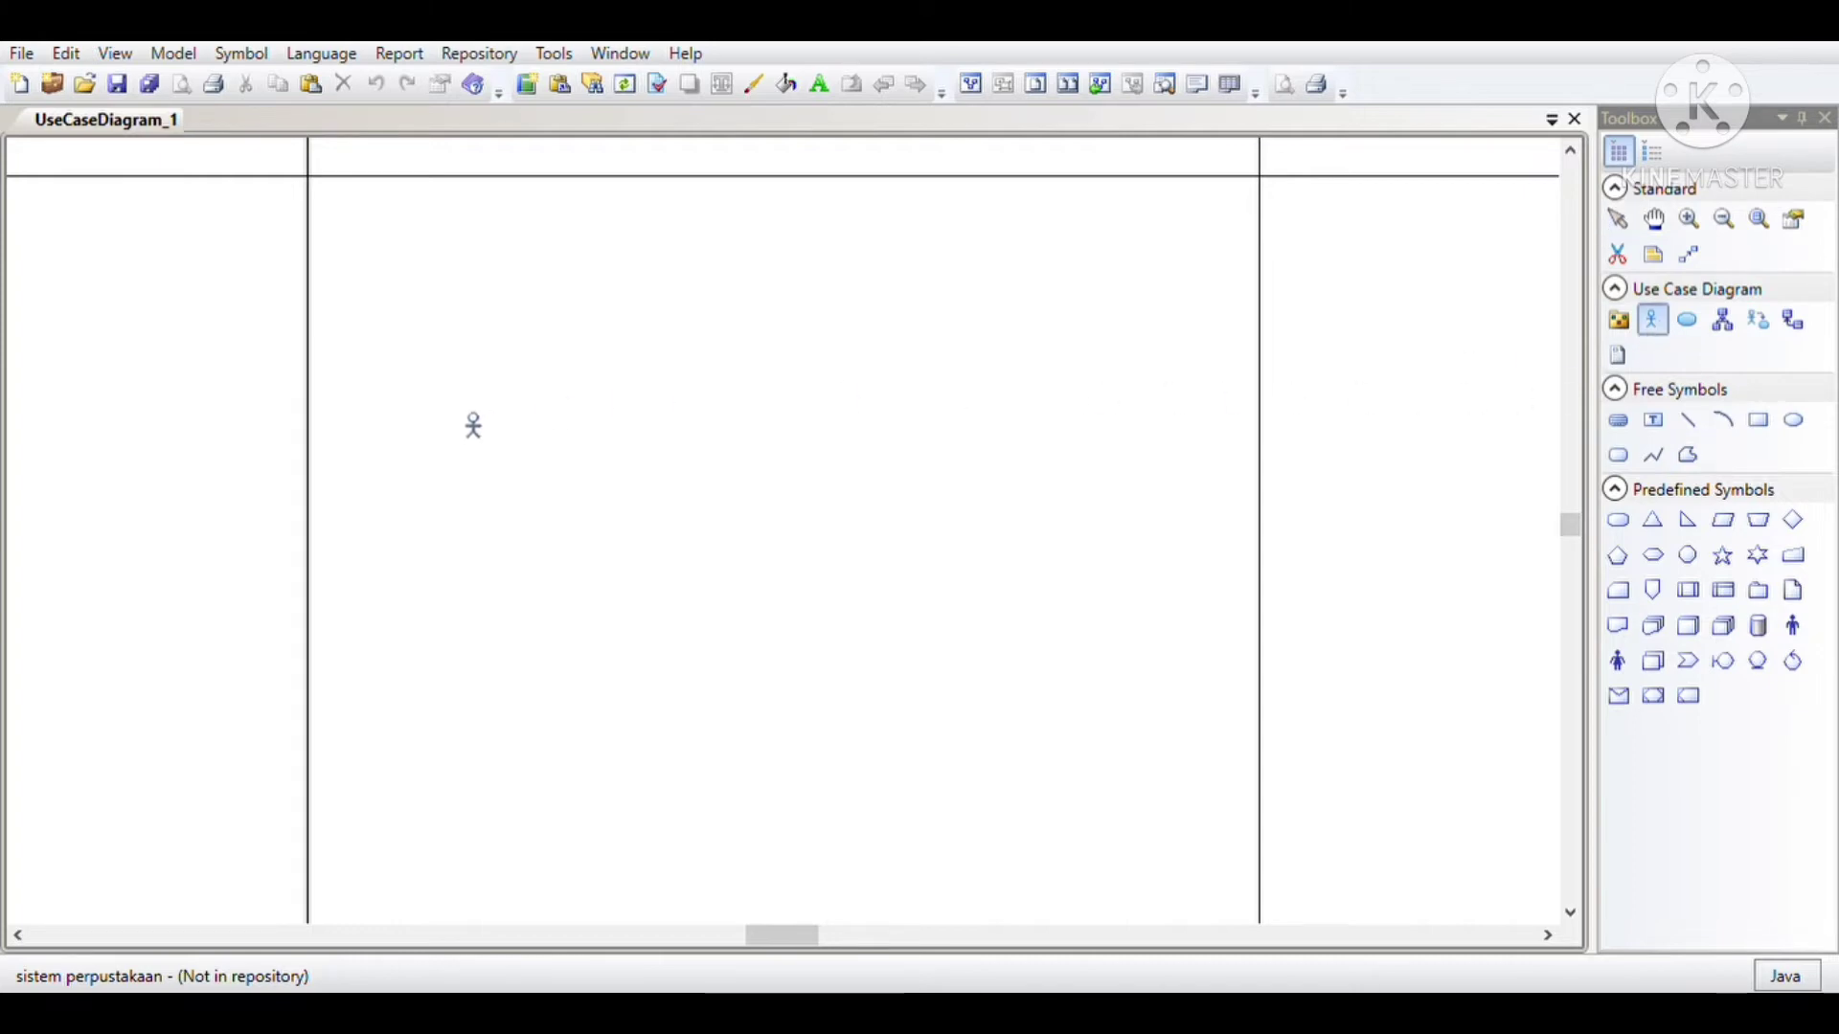
pyautogui.click(472, 441)
pyautogui.click(1132, 329)
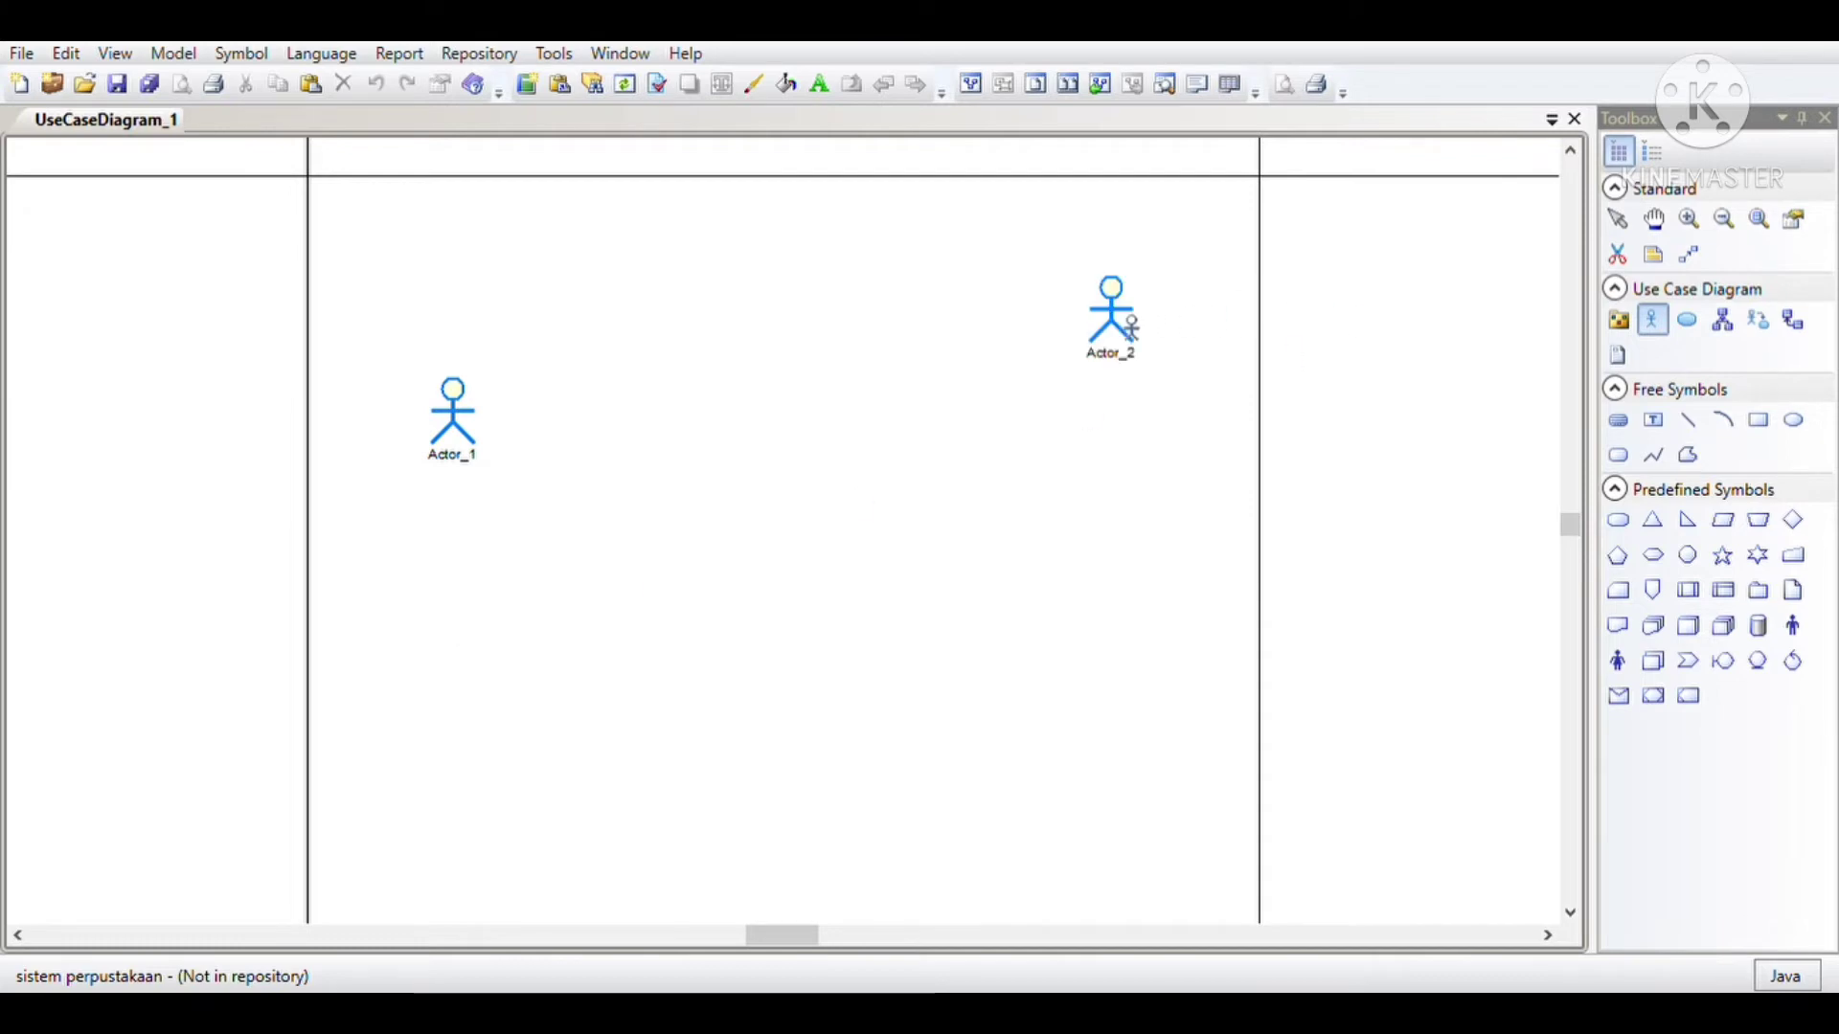
pyautogui.rightClick(1140, 340)
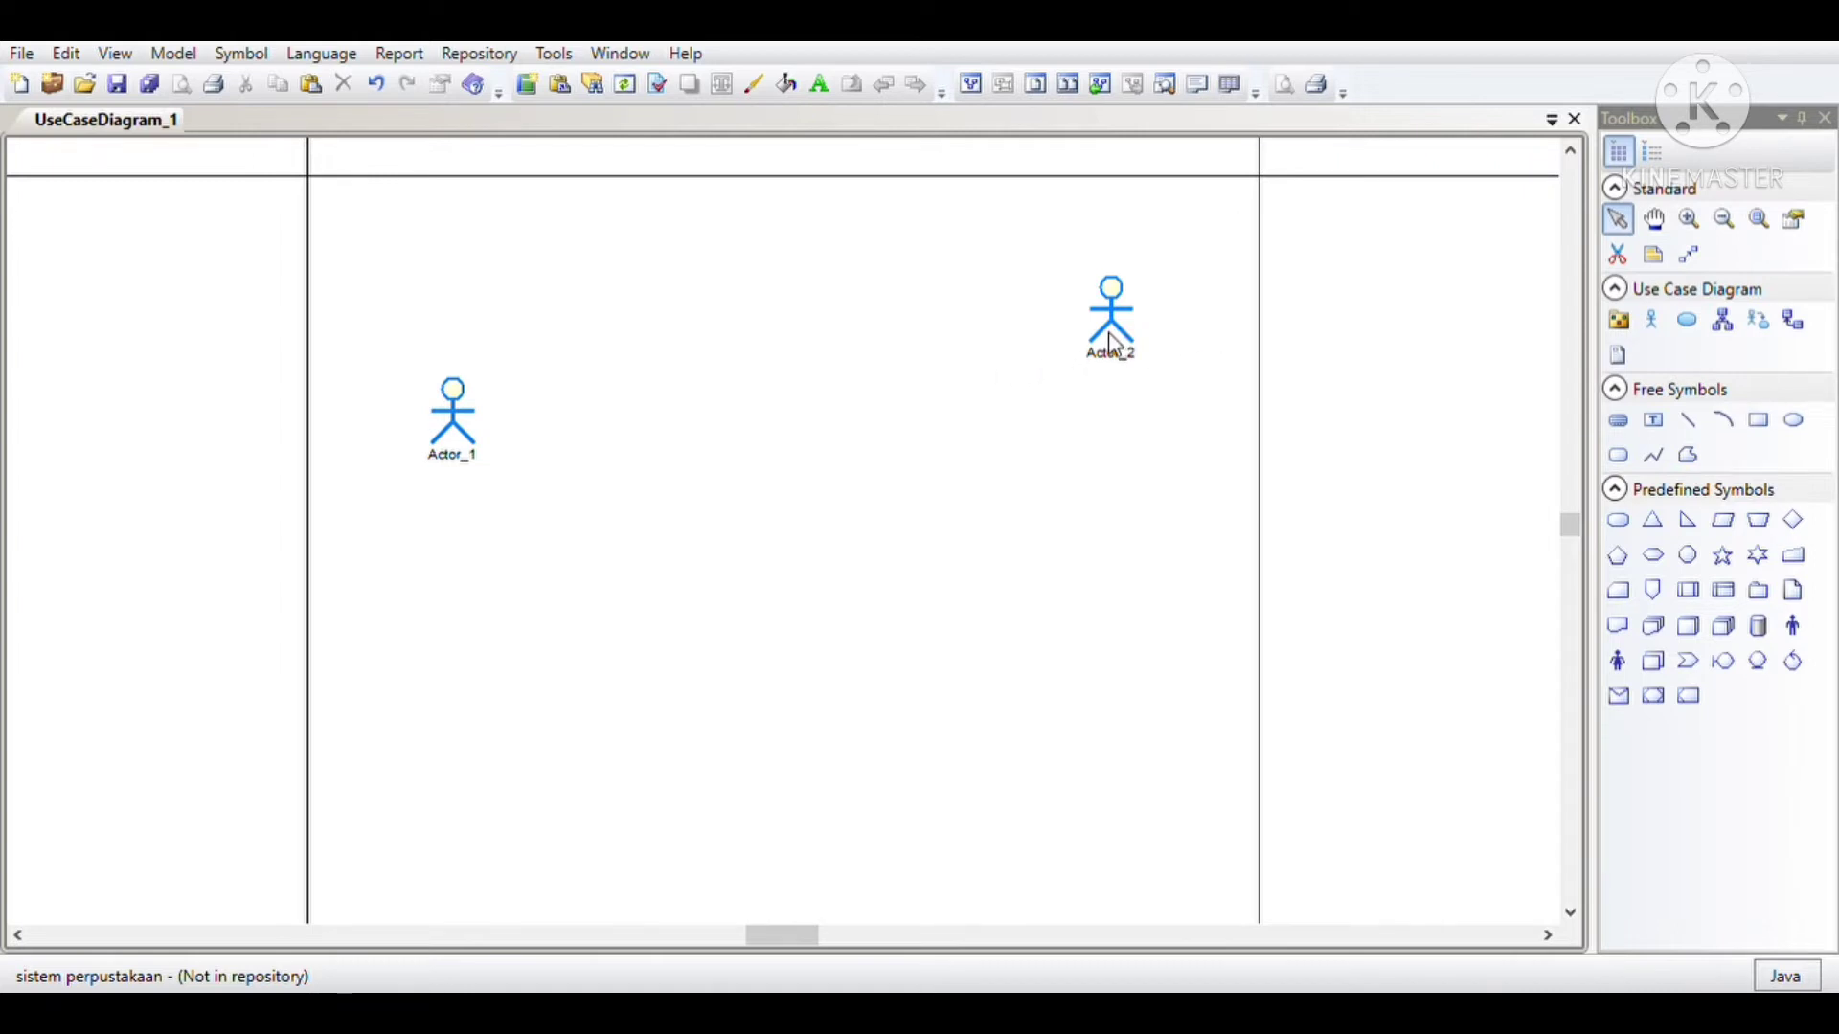
pyautogui.moveTo(1121, 340); pyautogui.dragTo(1121, 528)
pyautogui.moveTo(456, 421); pyautogui.dragTo(446, 544)
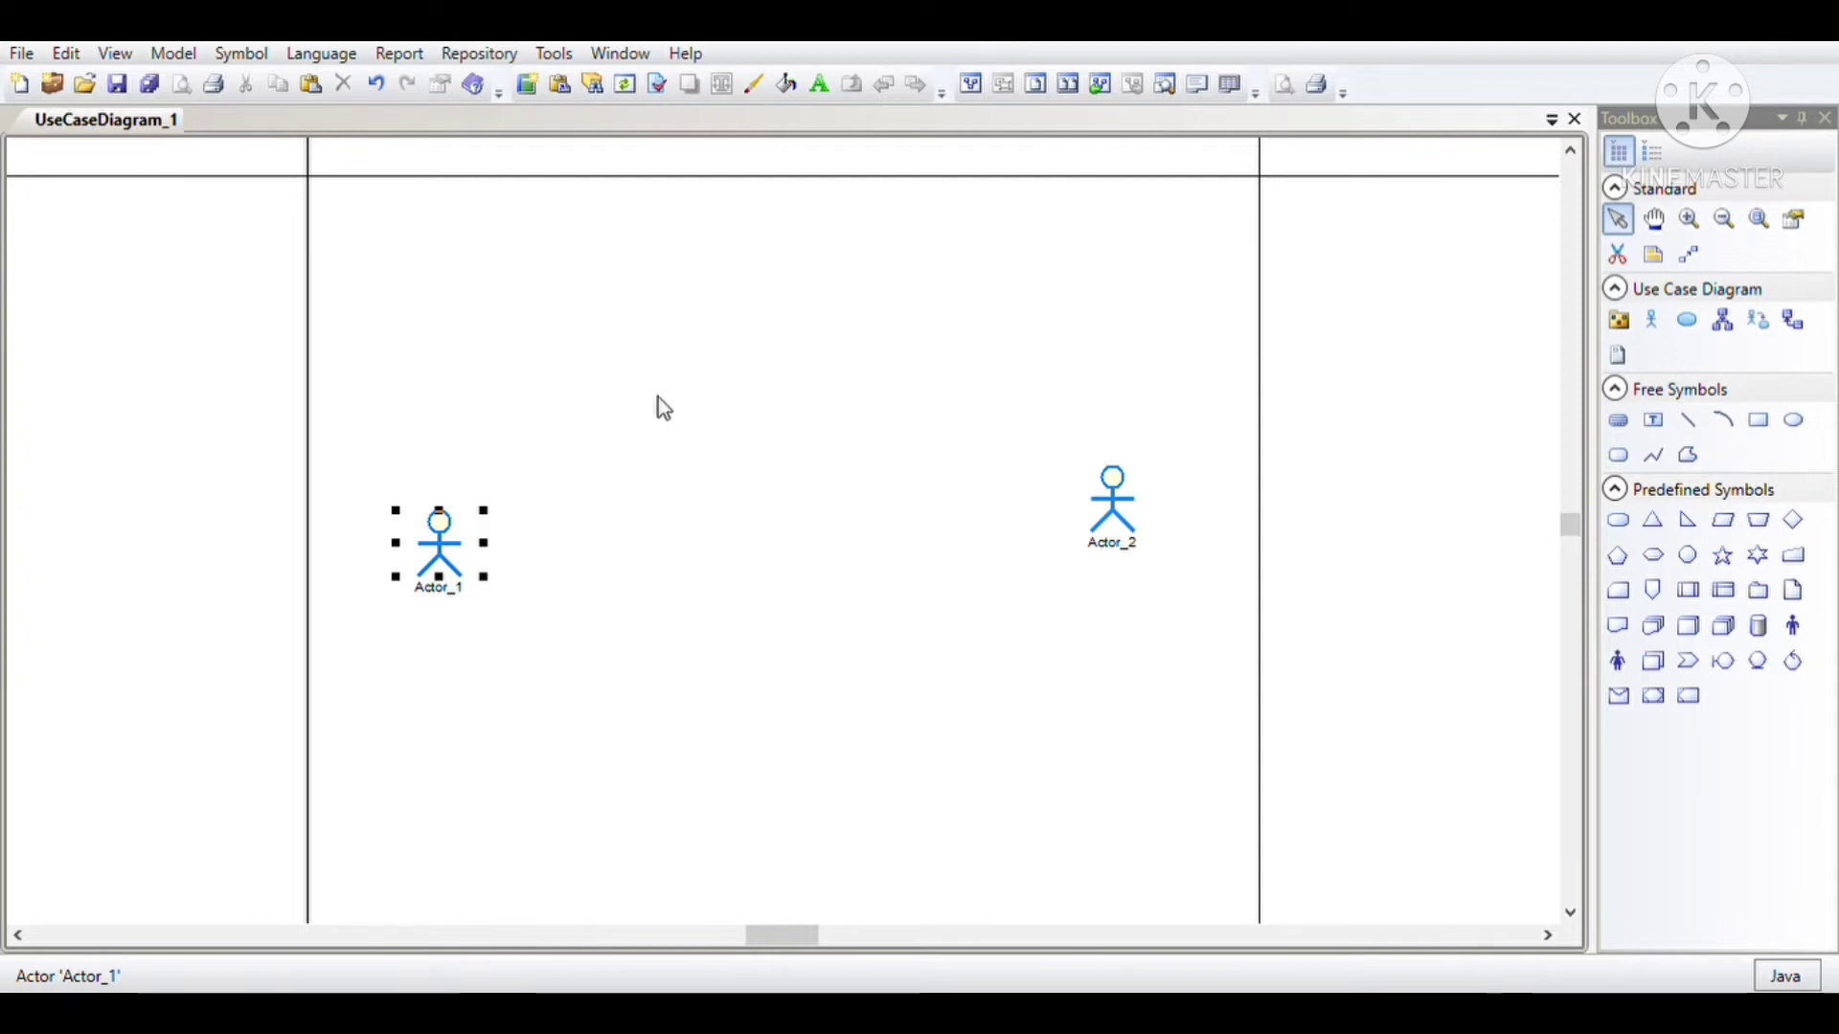
# Step: Rename Actor_1 as "petugas perpustakaan" and Actor_2 as "pengunjung perpustakaan", placing the second actor level with the first
pyautogui.click(911, 749)
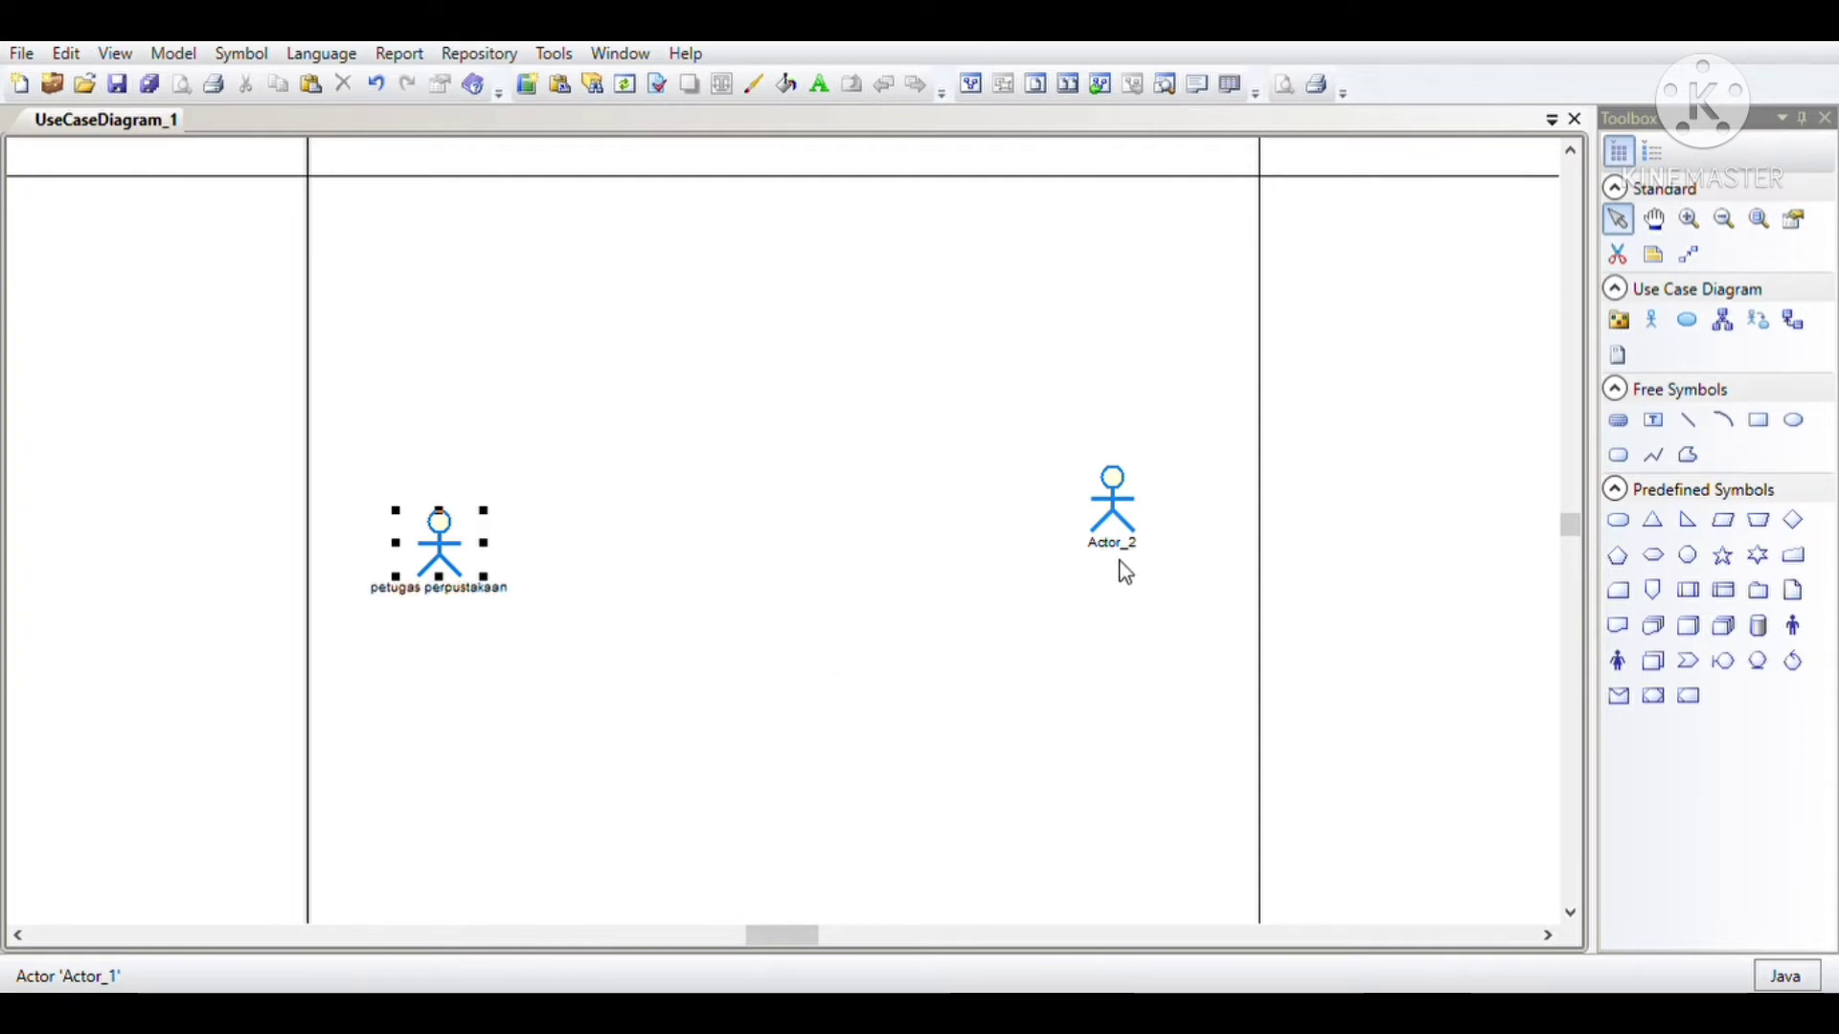
pyautogui.click(1131, 522)
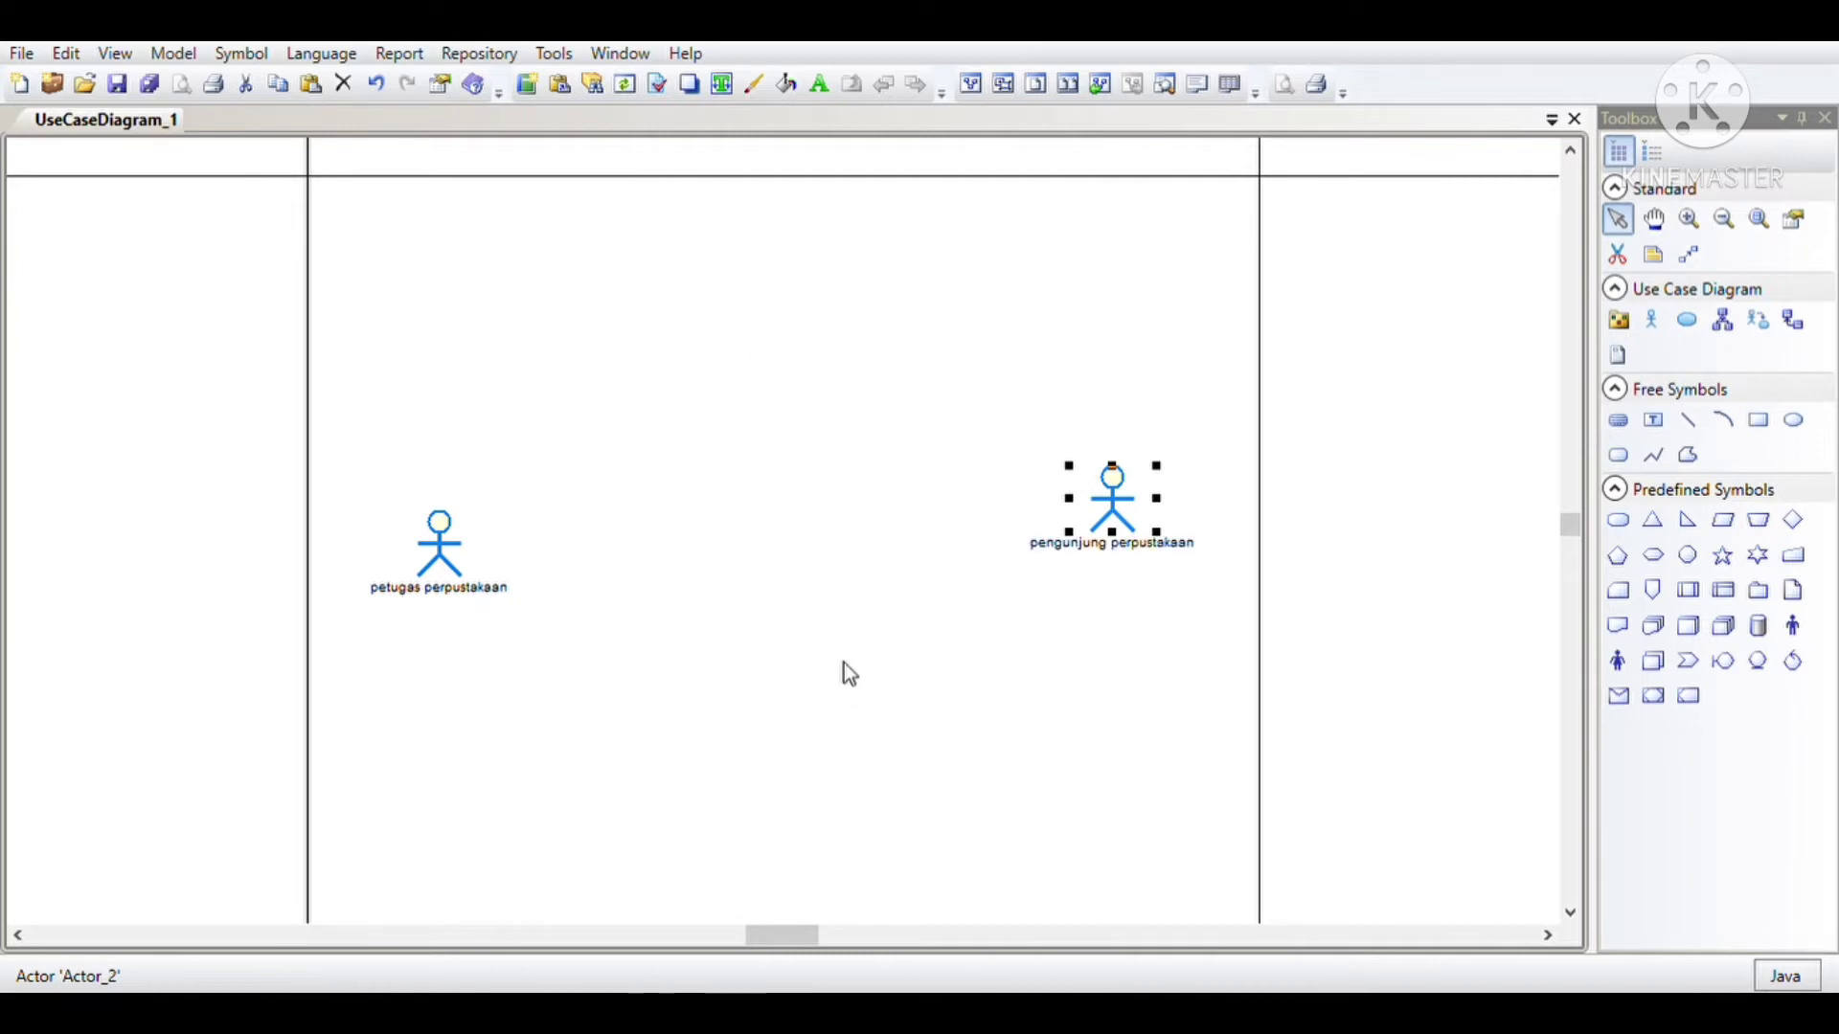
pyautogui.click(1121, 565)
pyautogui.moveTo(1108, 499); pyautogui.dragTo(1113, 553)
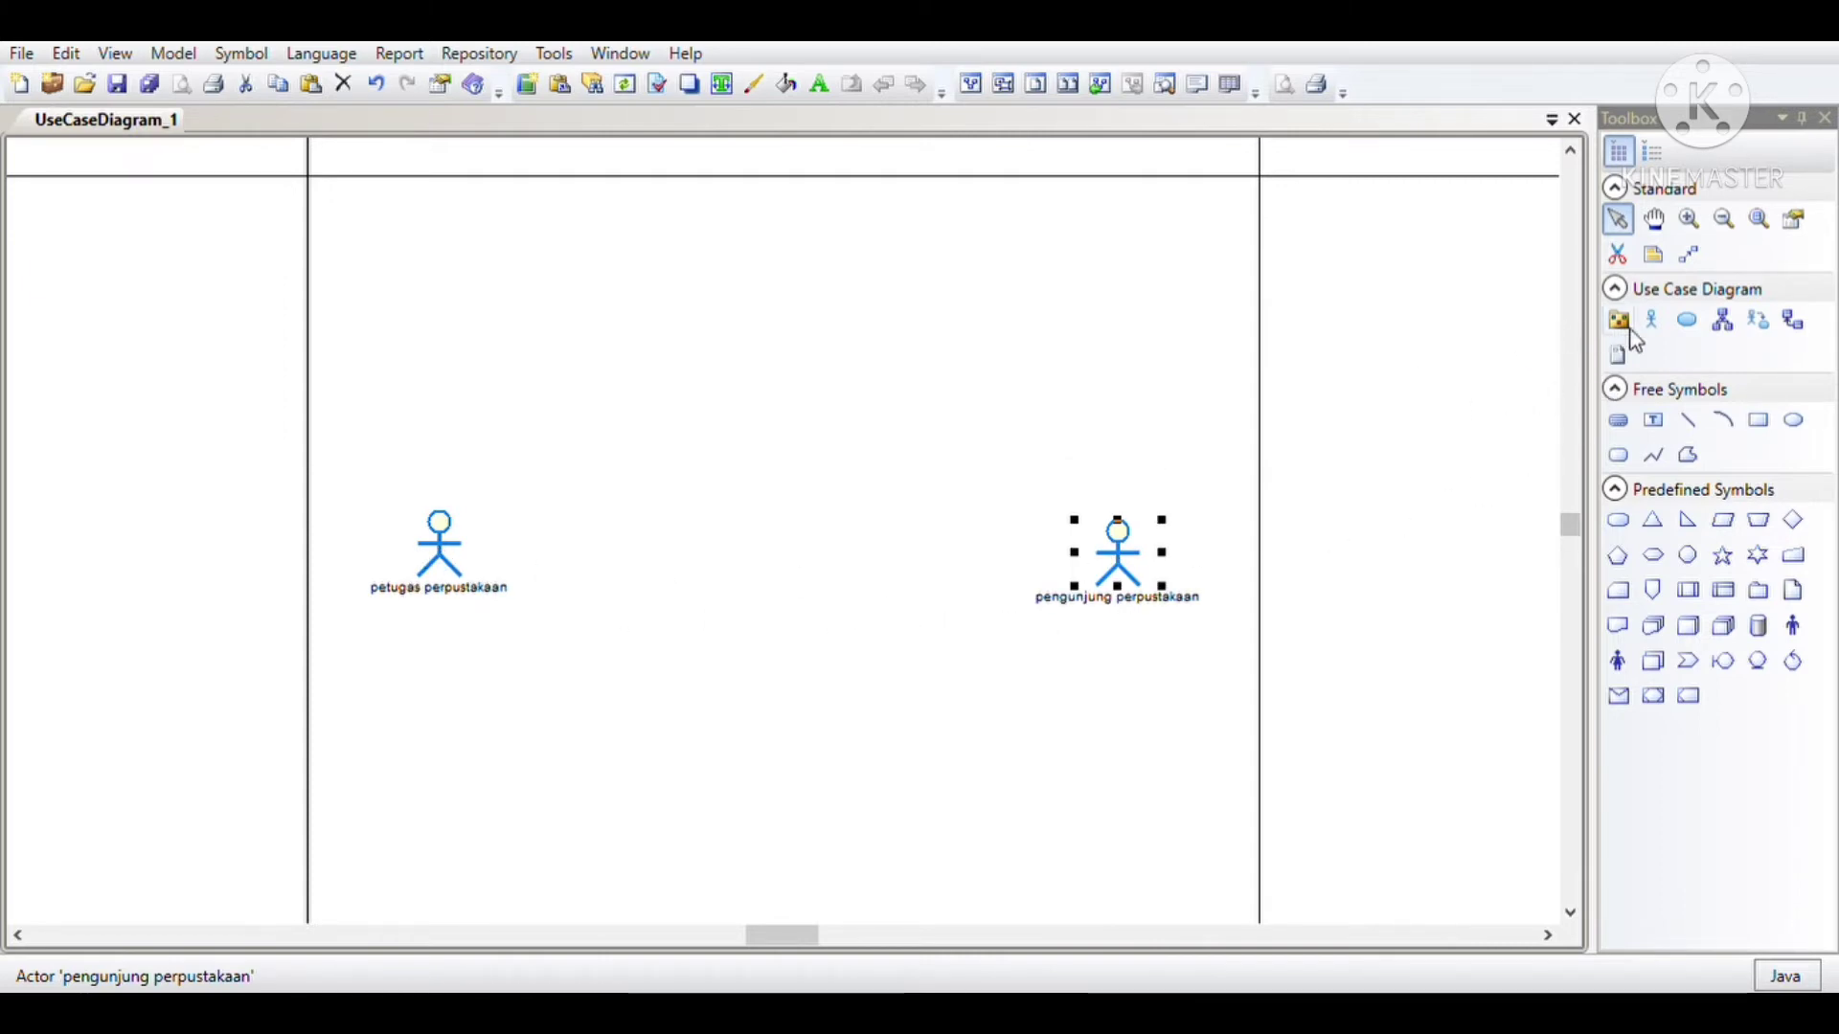
# Step: Place seven use cases in a vertical column between the two actors
pyautogui.click(1688, 322)
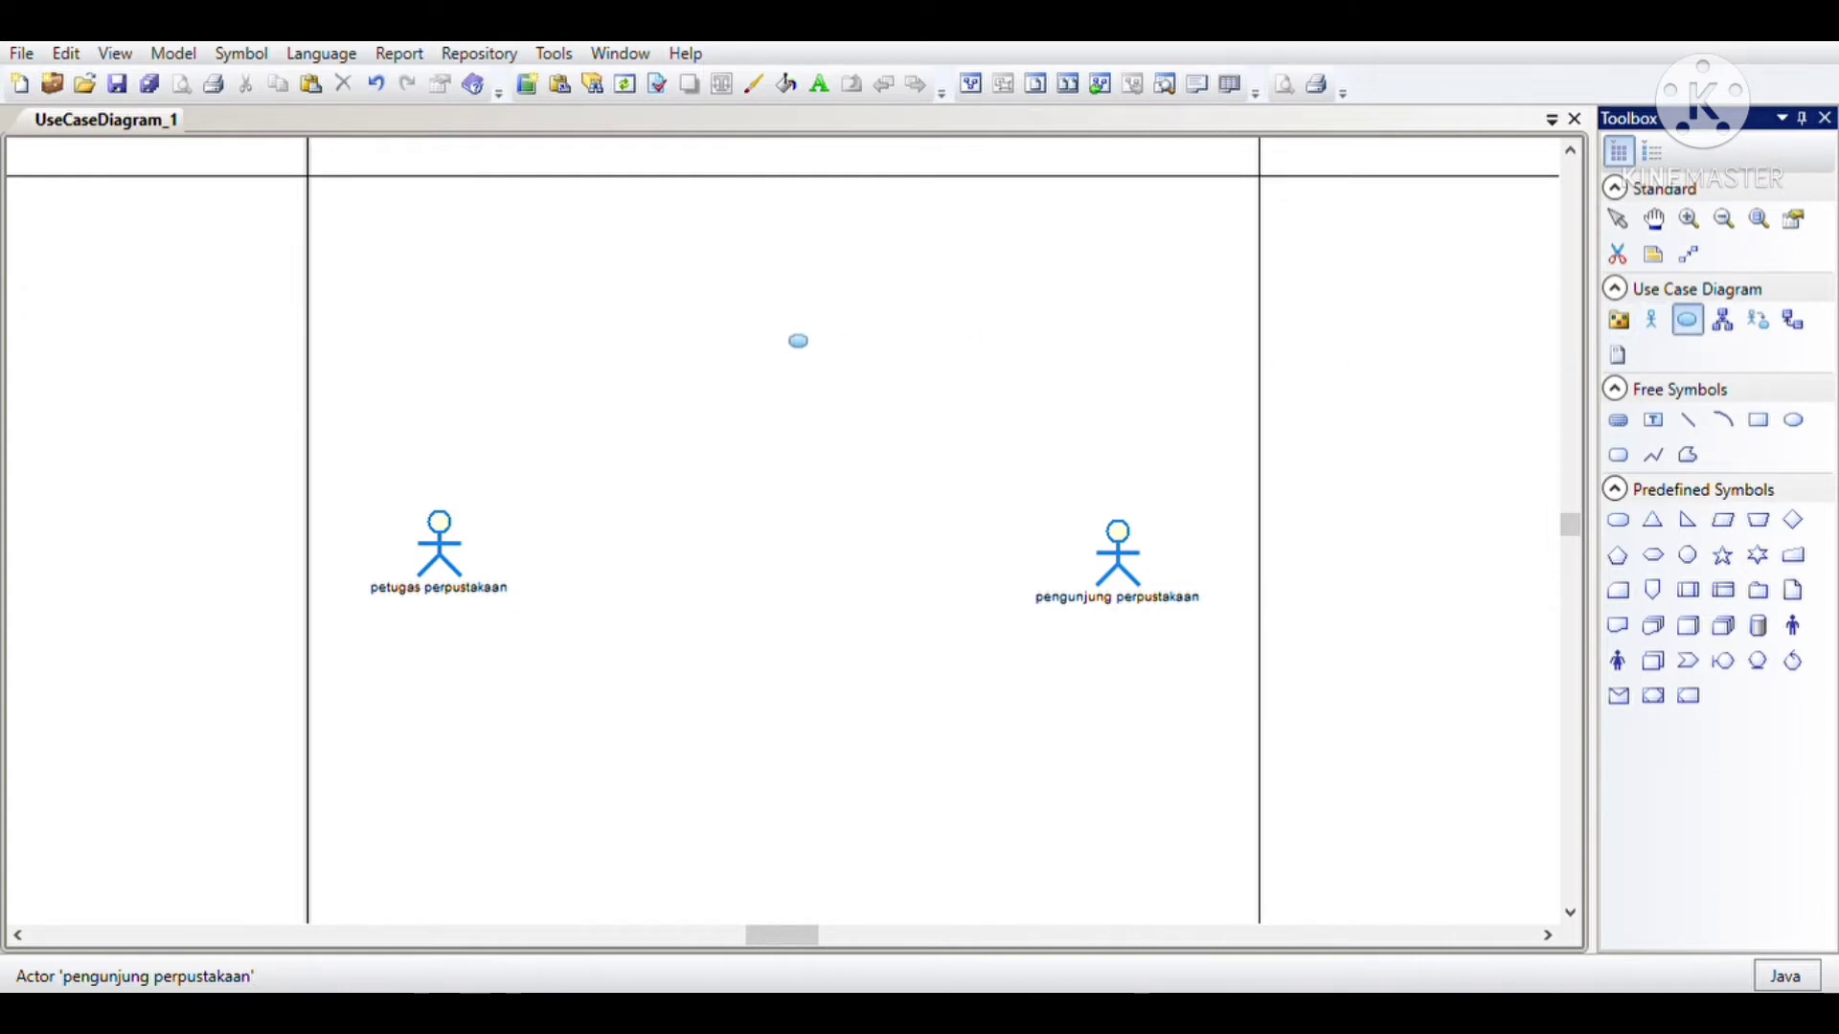
pyautogui.click(783, 335)
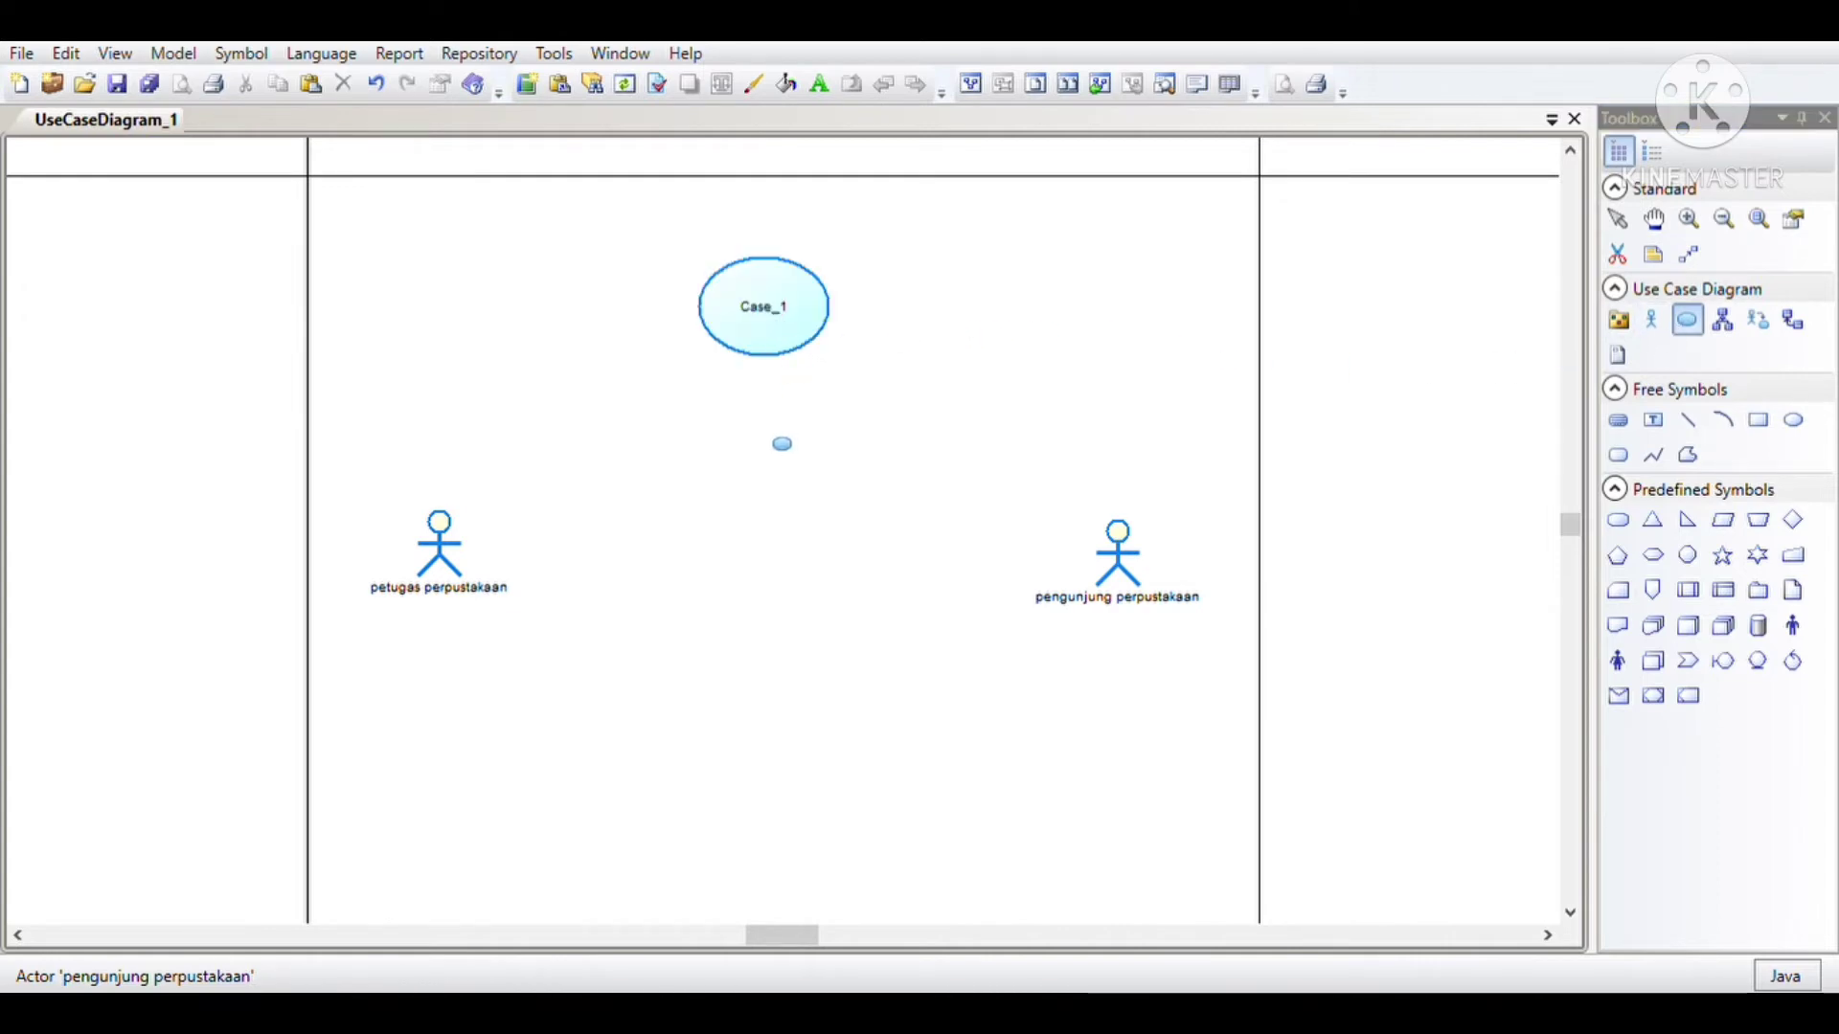
pyautogui.click(782, 448)
pyautogui.click(780, 559)
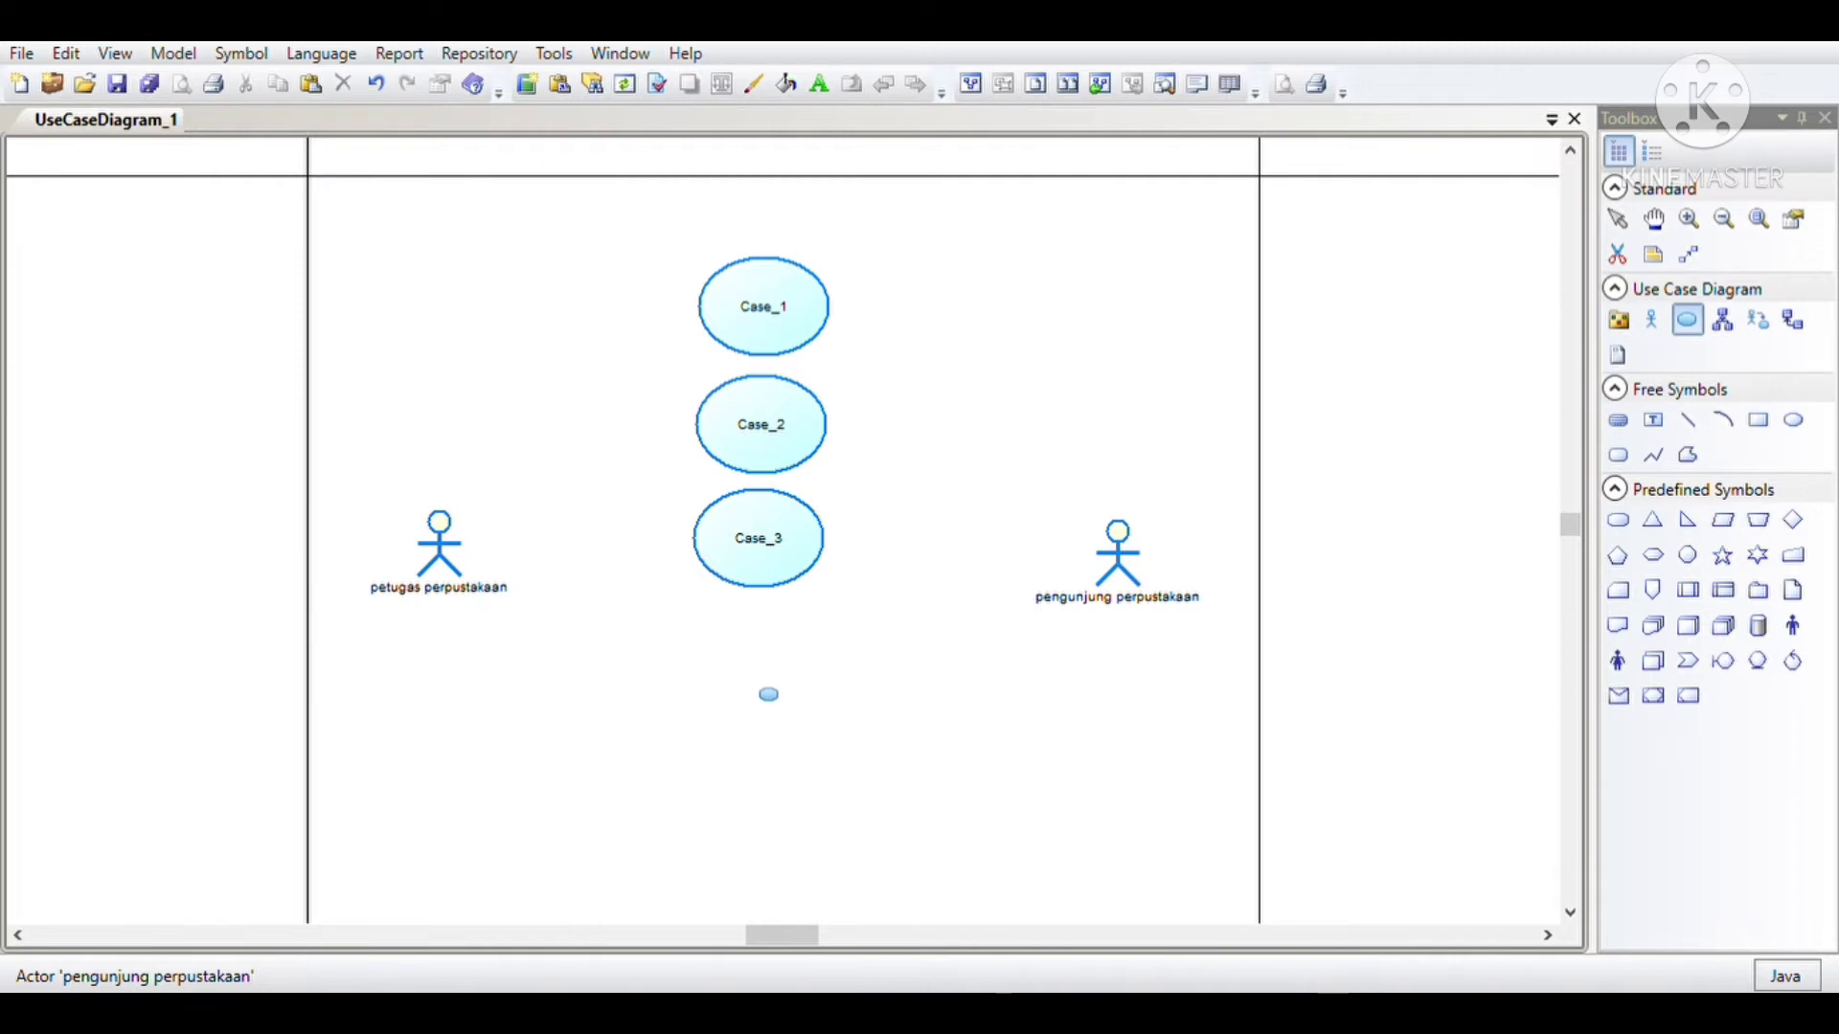
pyautogui.click(781, 704)
pyautogui.click(791, 832)
pyautogui.scroll(-1, 791, 831)
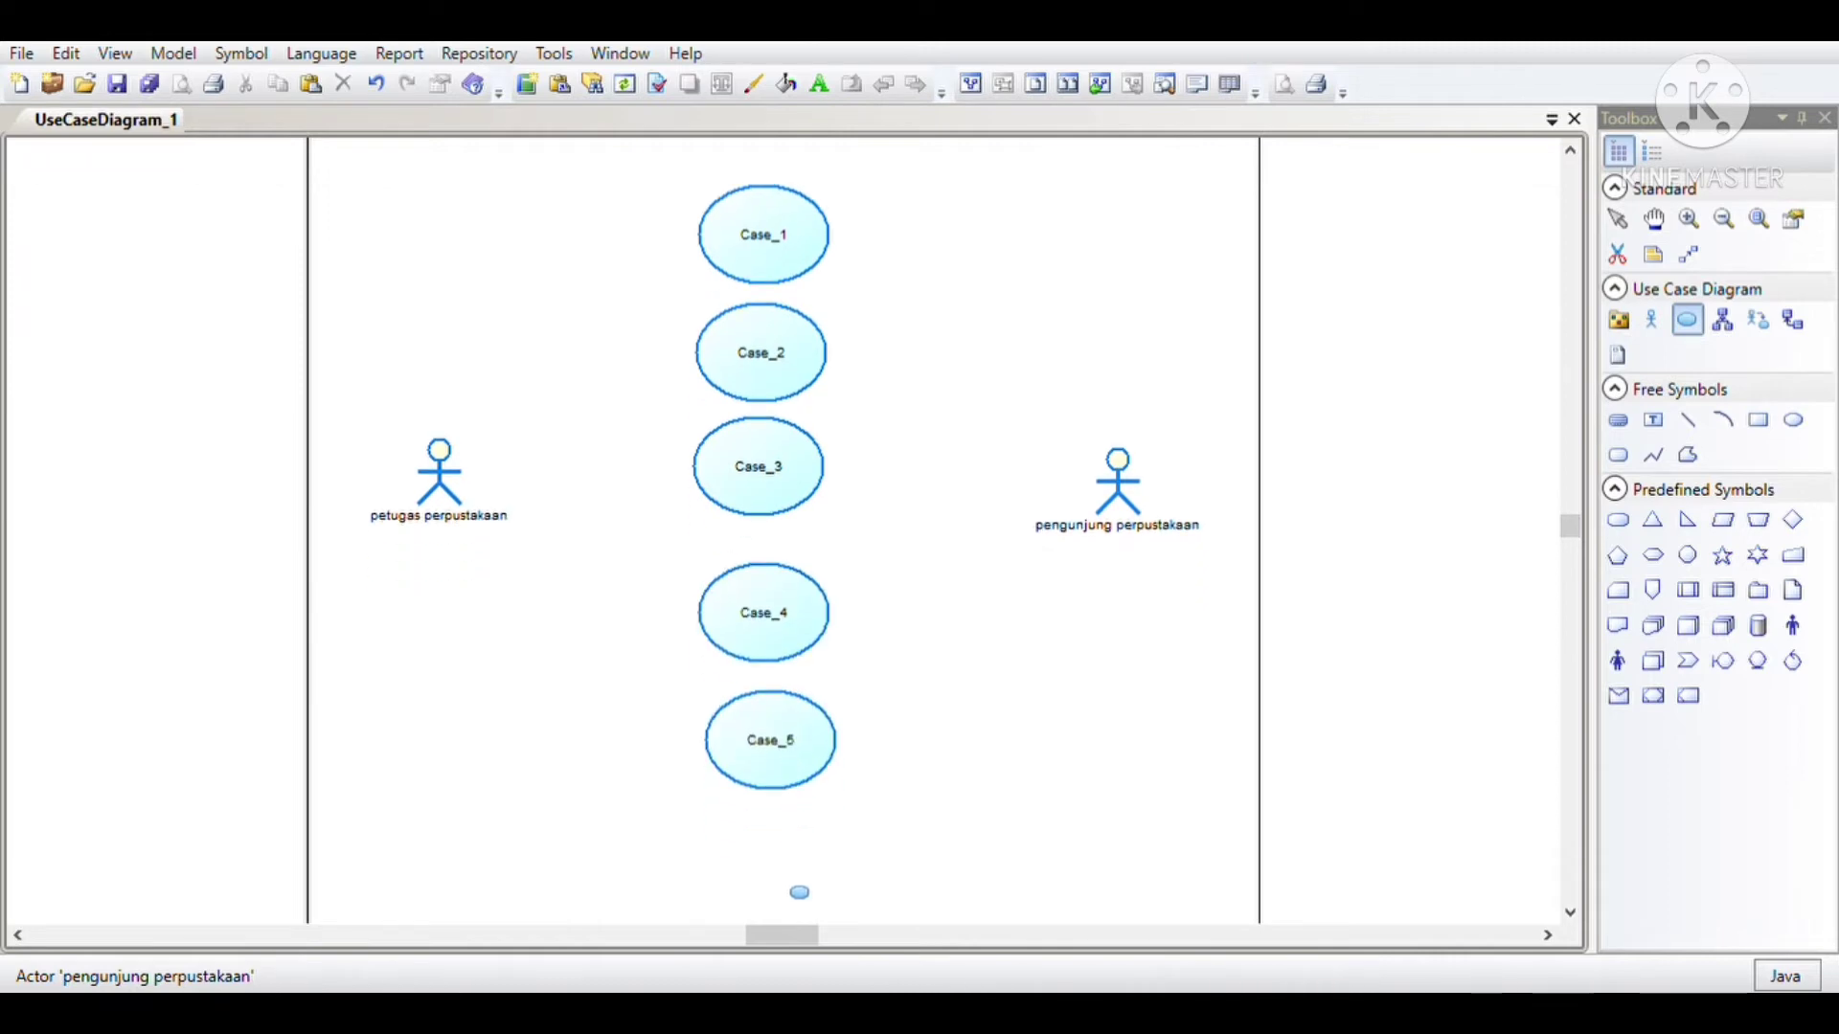
pyautogui.click(798, 891)
pyautogui.scroll(-2, 801, 867)
pyautogui.click(804, 865)
pyautogui.press('Escape')
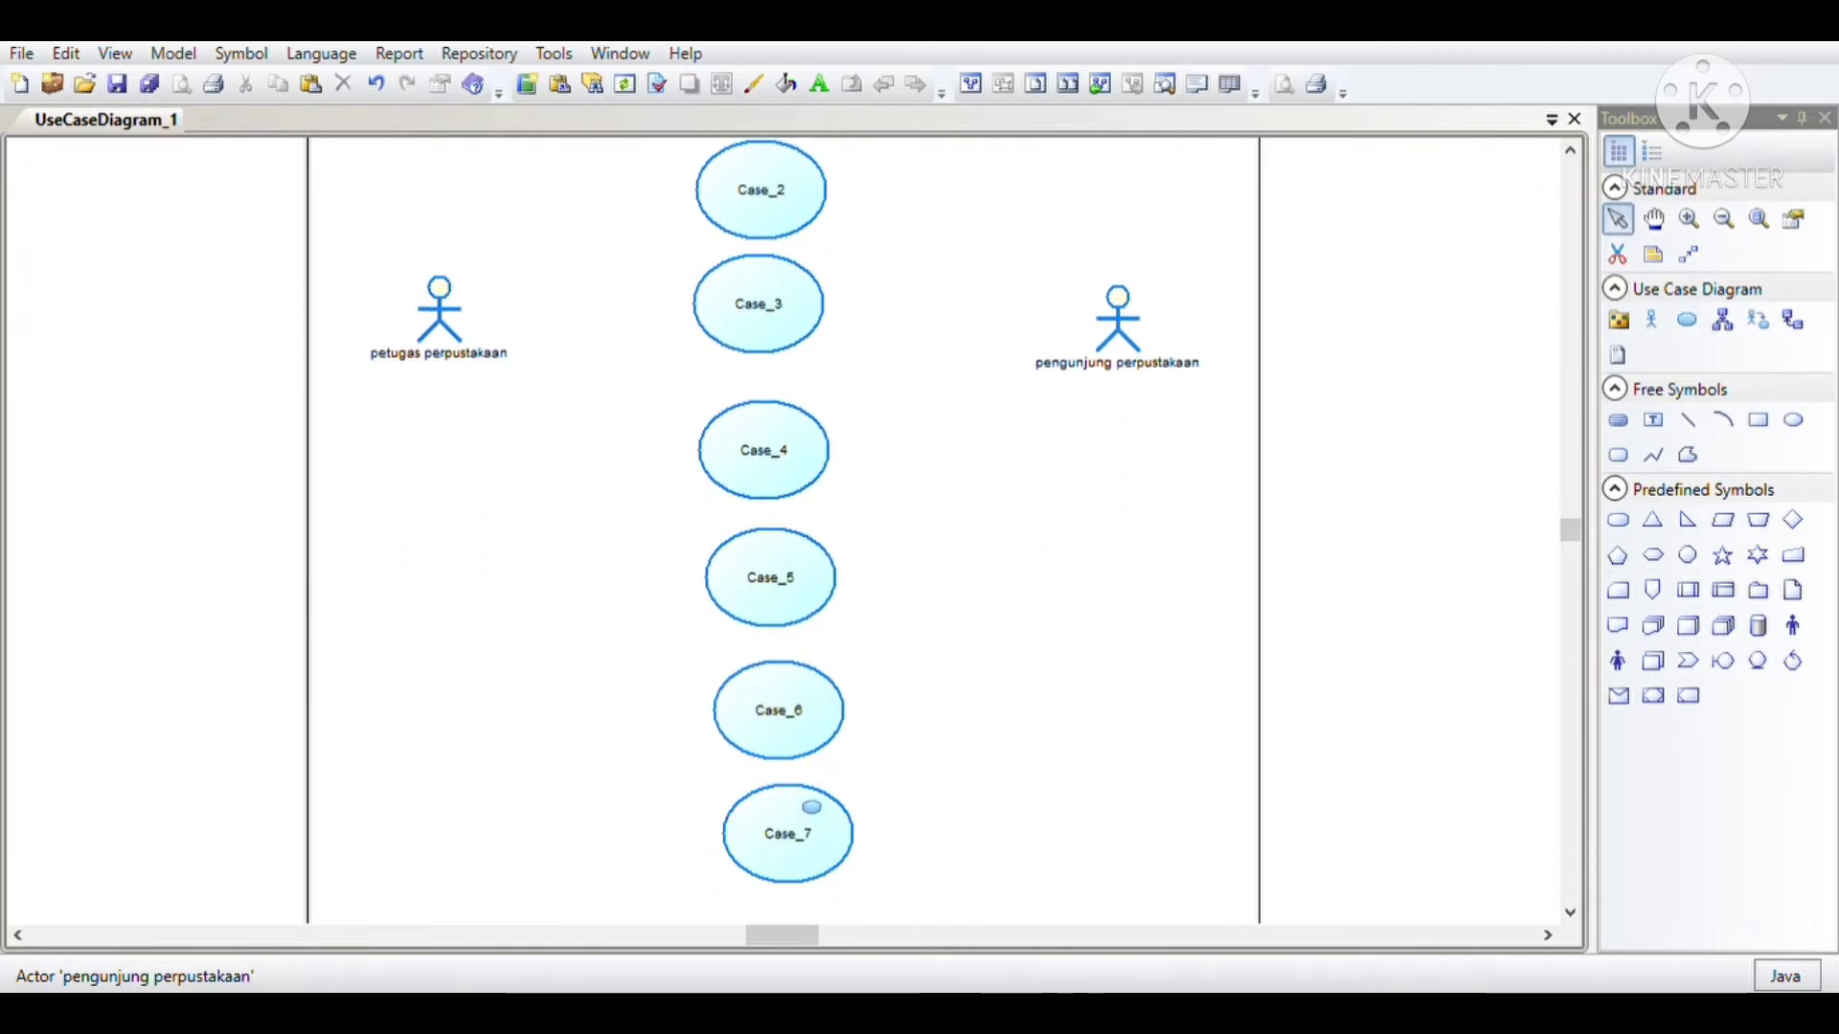
# Step: Rename the topmost use case, Case_1, as "katolog perpustakaan"
pyautogui.scroll(2, 824, 628)
pyautogui.scroll(1, 810, 601)
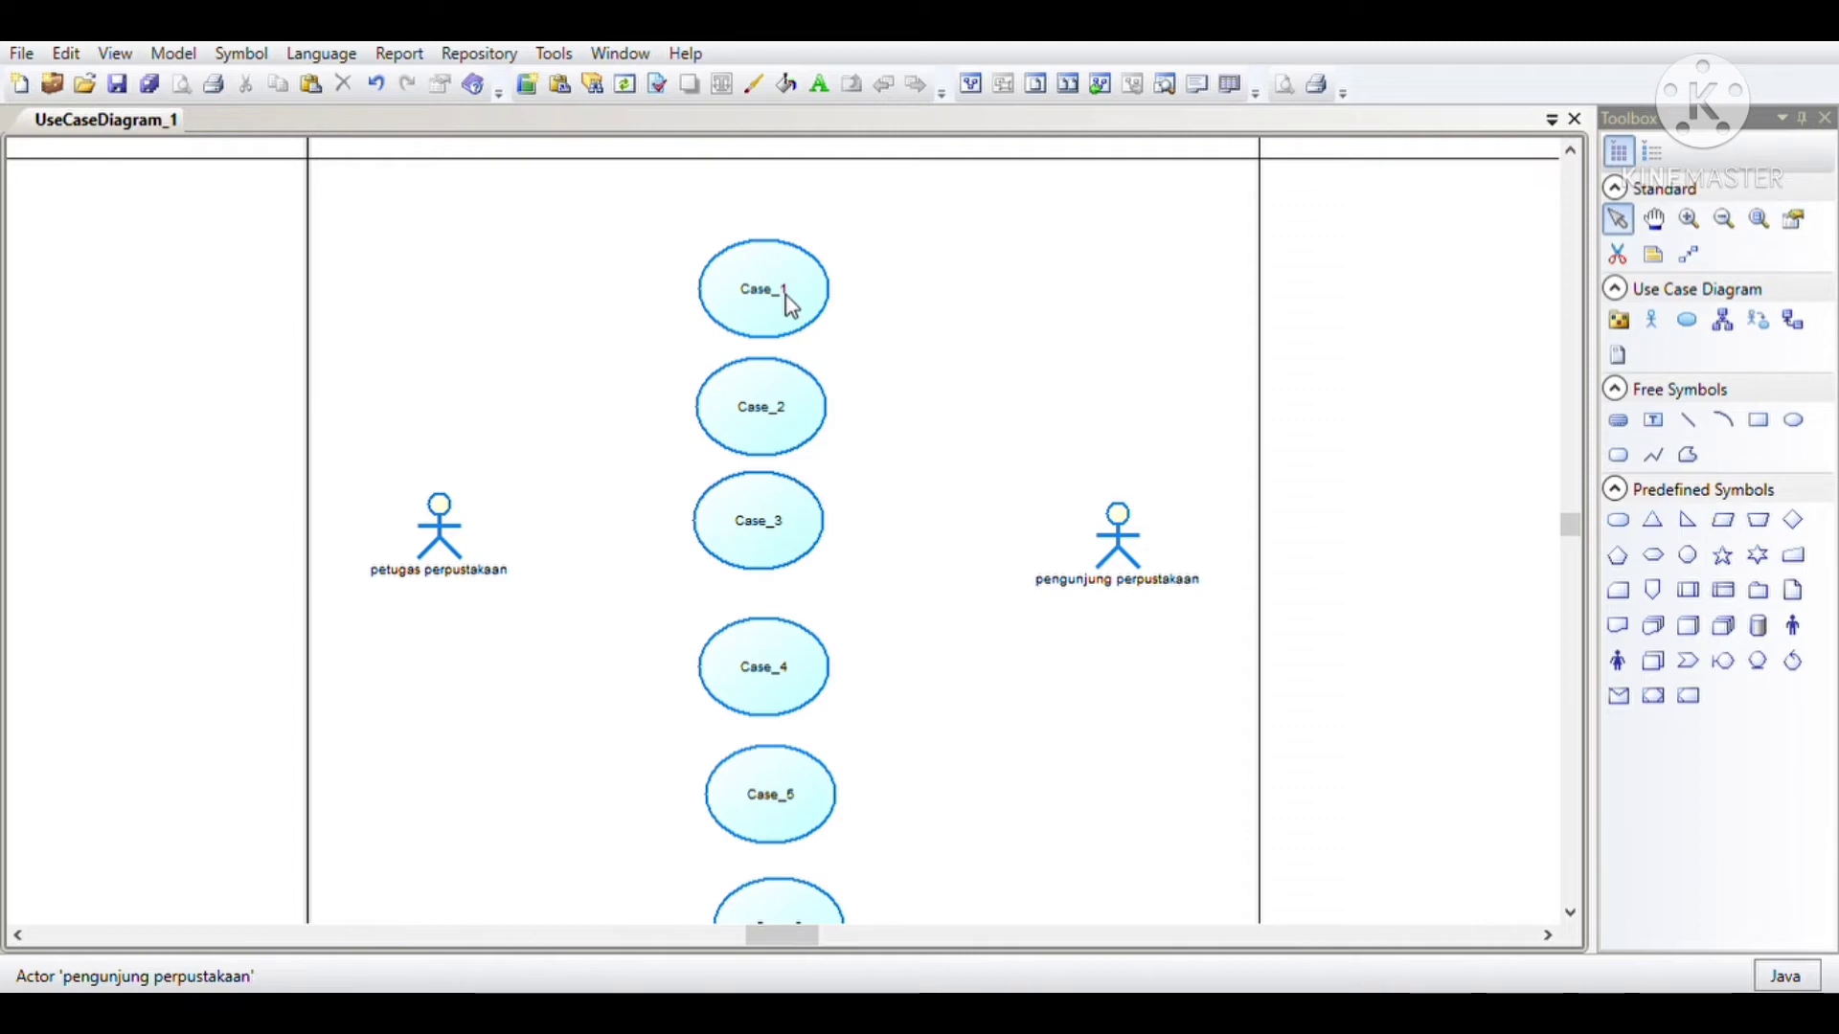
pyautogui.click(791, 304)
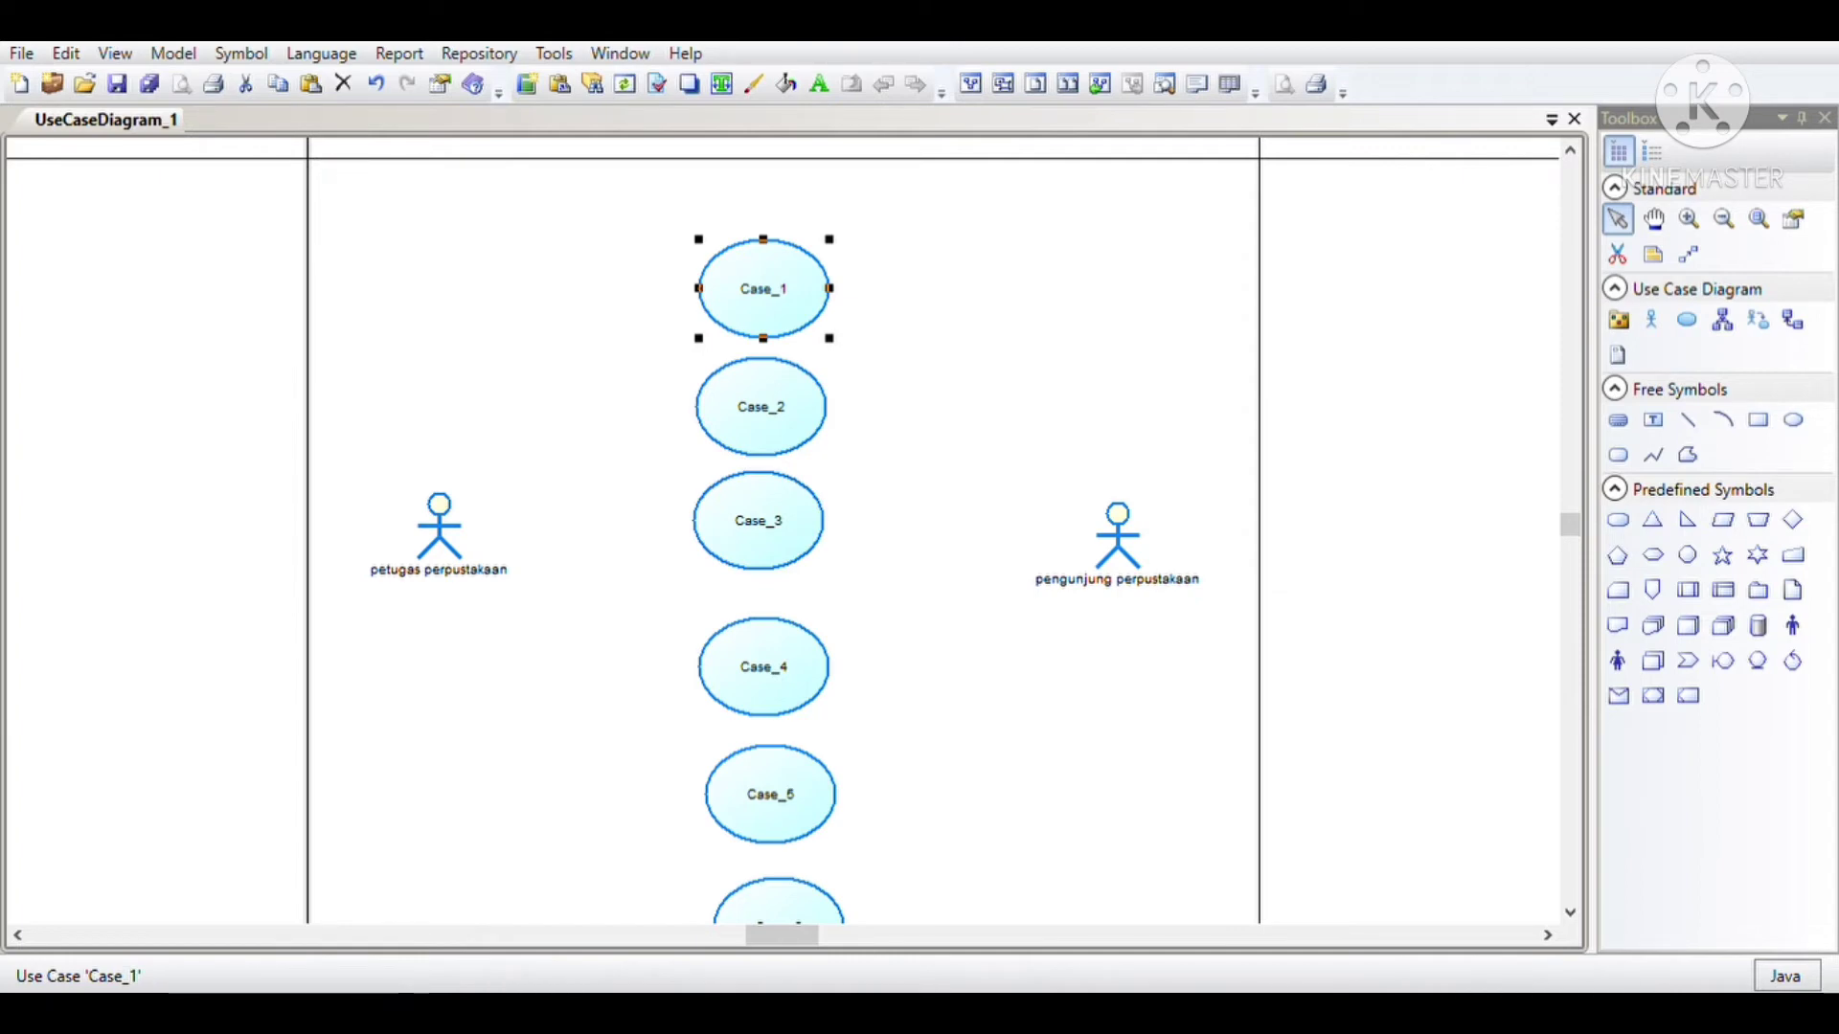
pyautogui.click(904, 746)
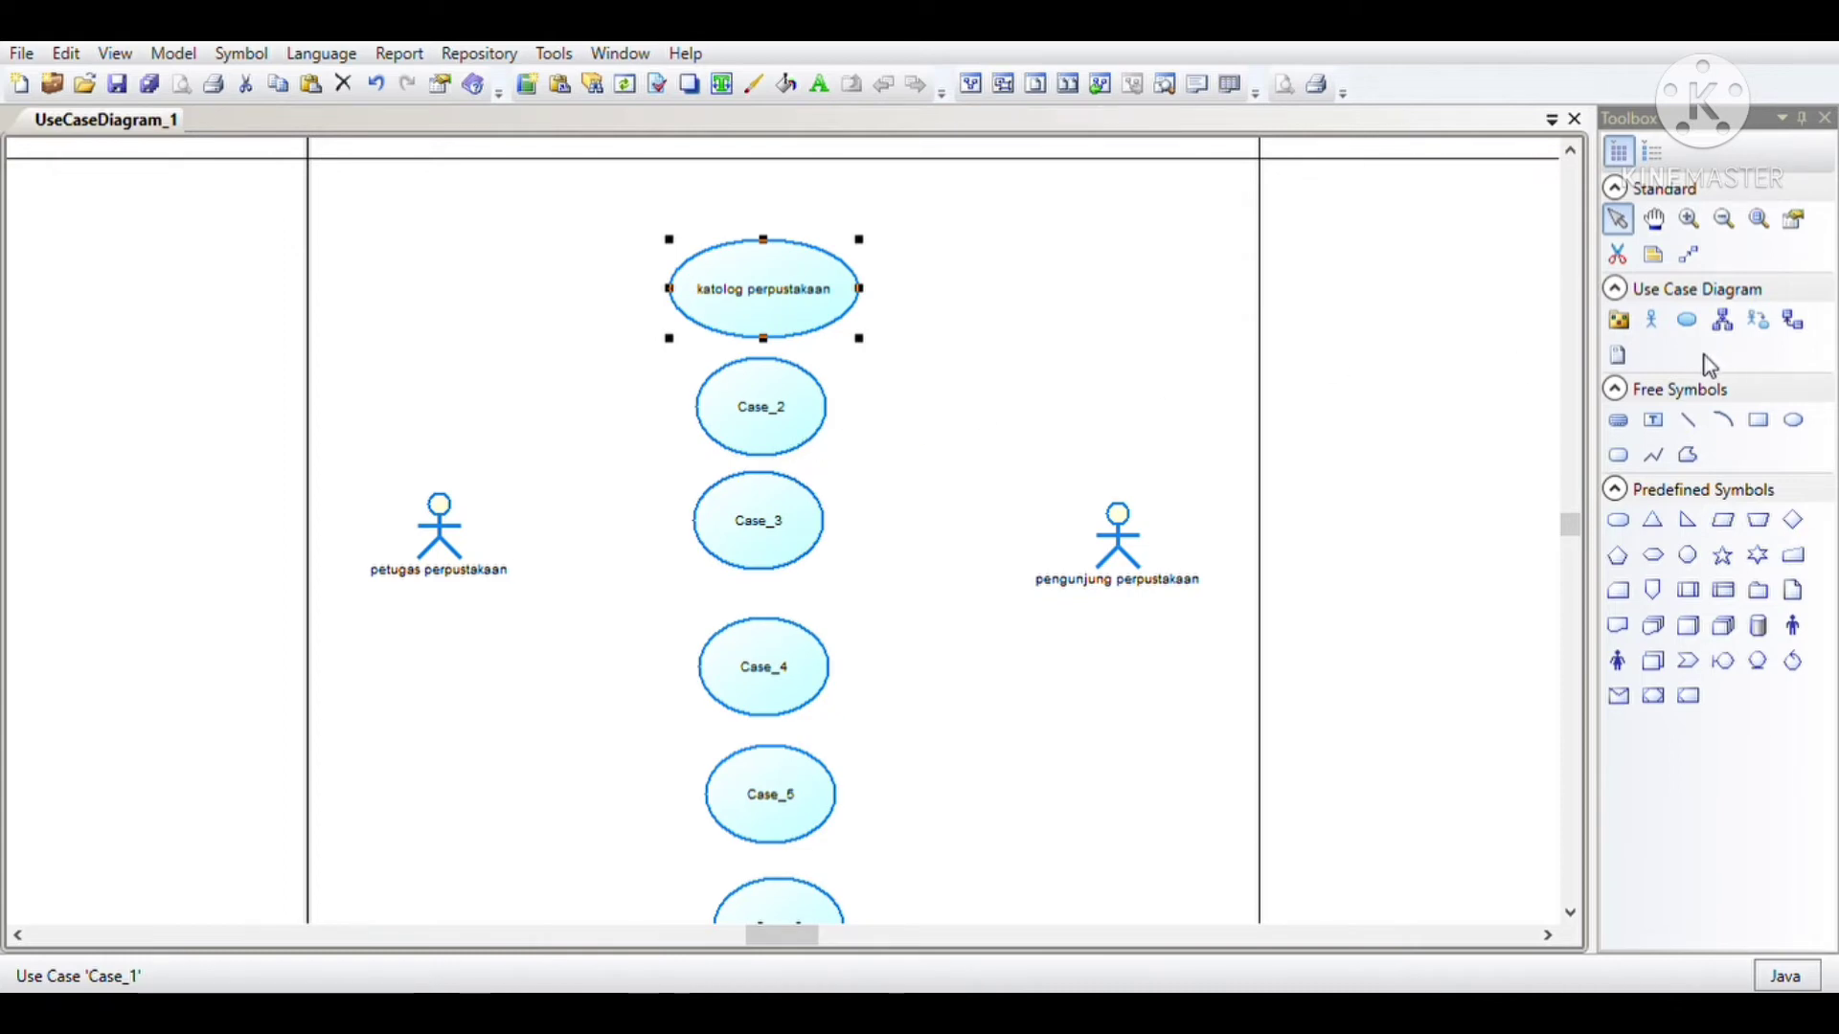
pyautogui.scroll(1, 944, 519)
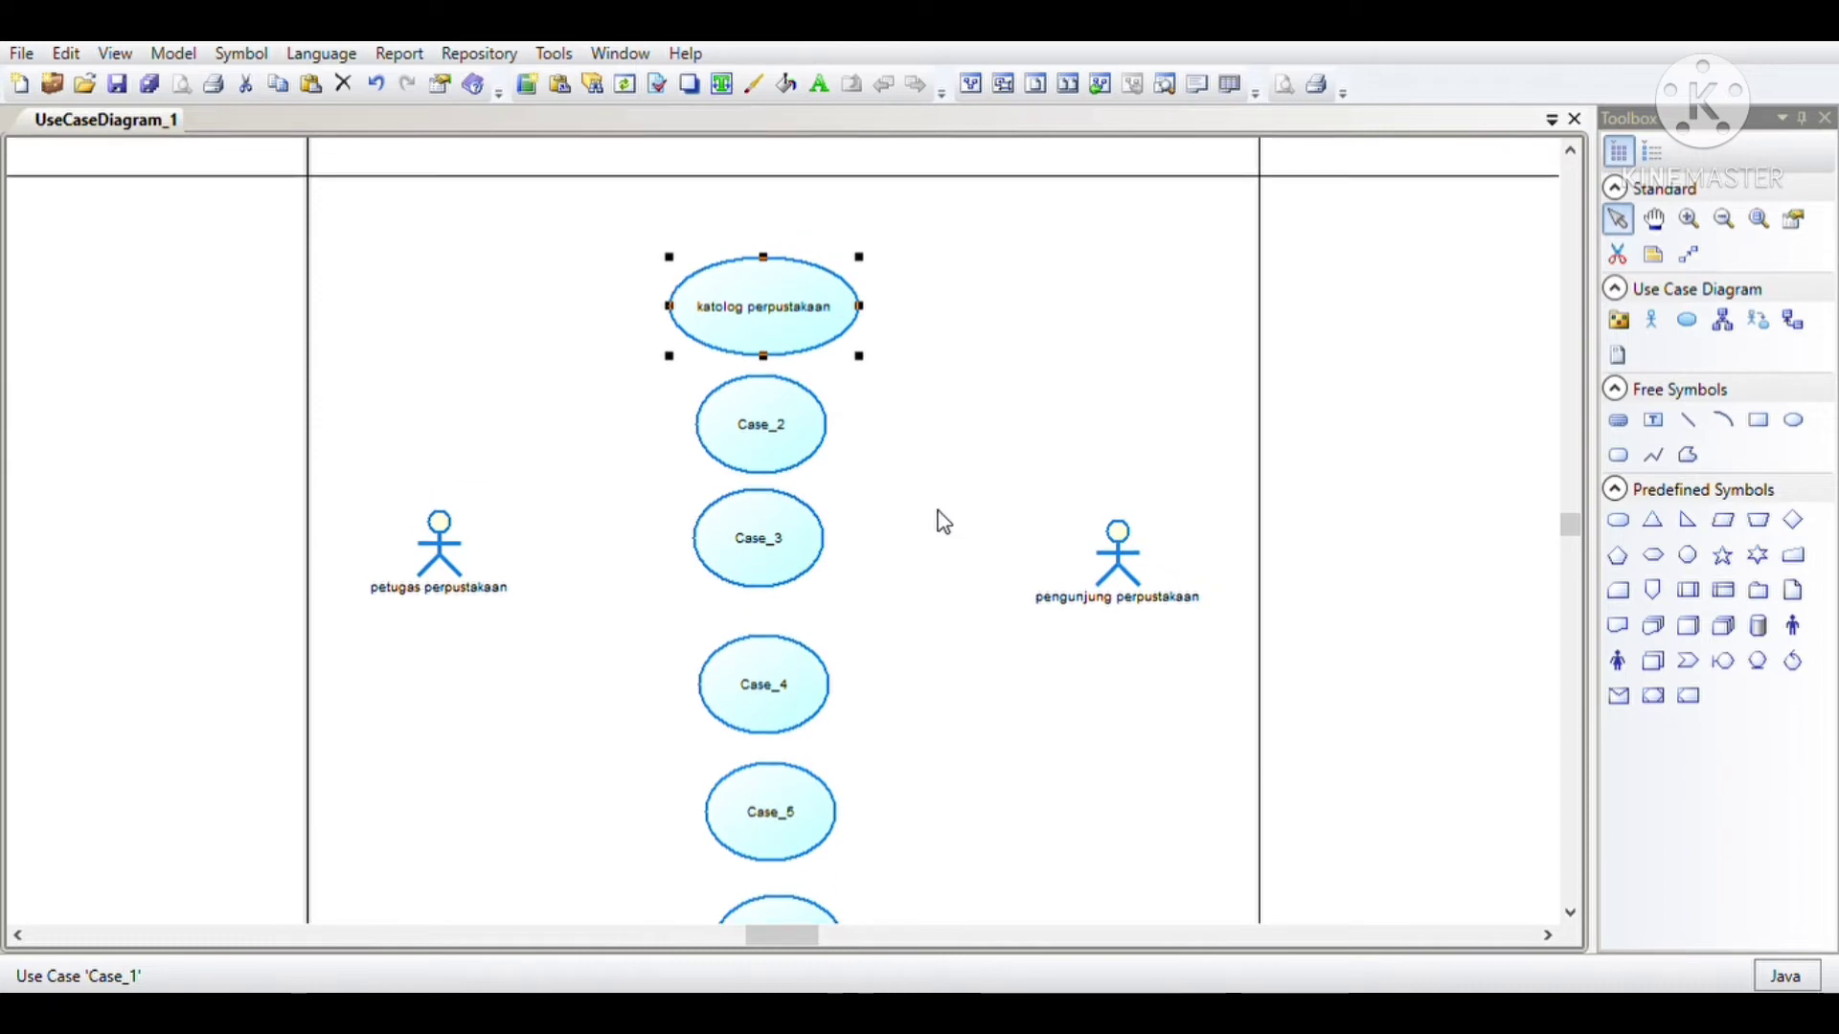
pyautogui.click(767, 319)
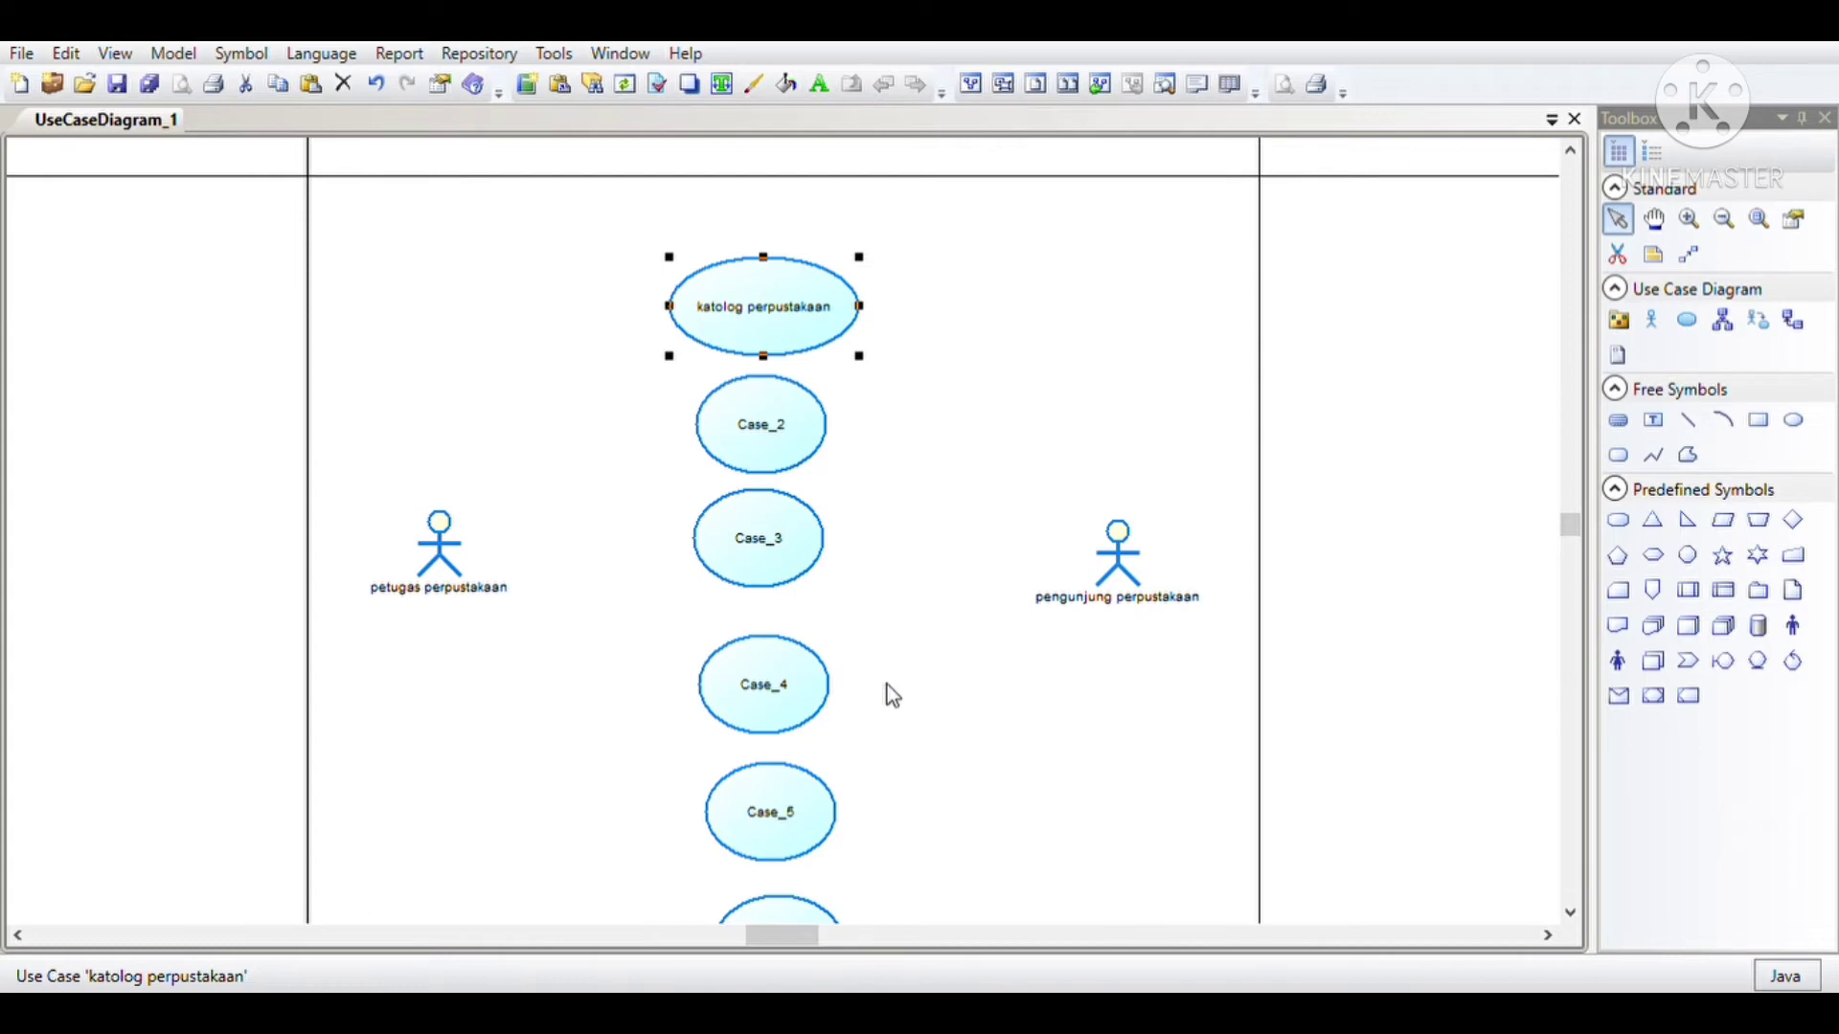
# Step: Move the pengunjung perpustakaan actor higher and draw an association from the katolog perpustakaan use case to it
pyautogui.moveTo(1116, 594); pyautogui.dragTo(1080, 471)
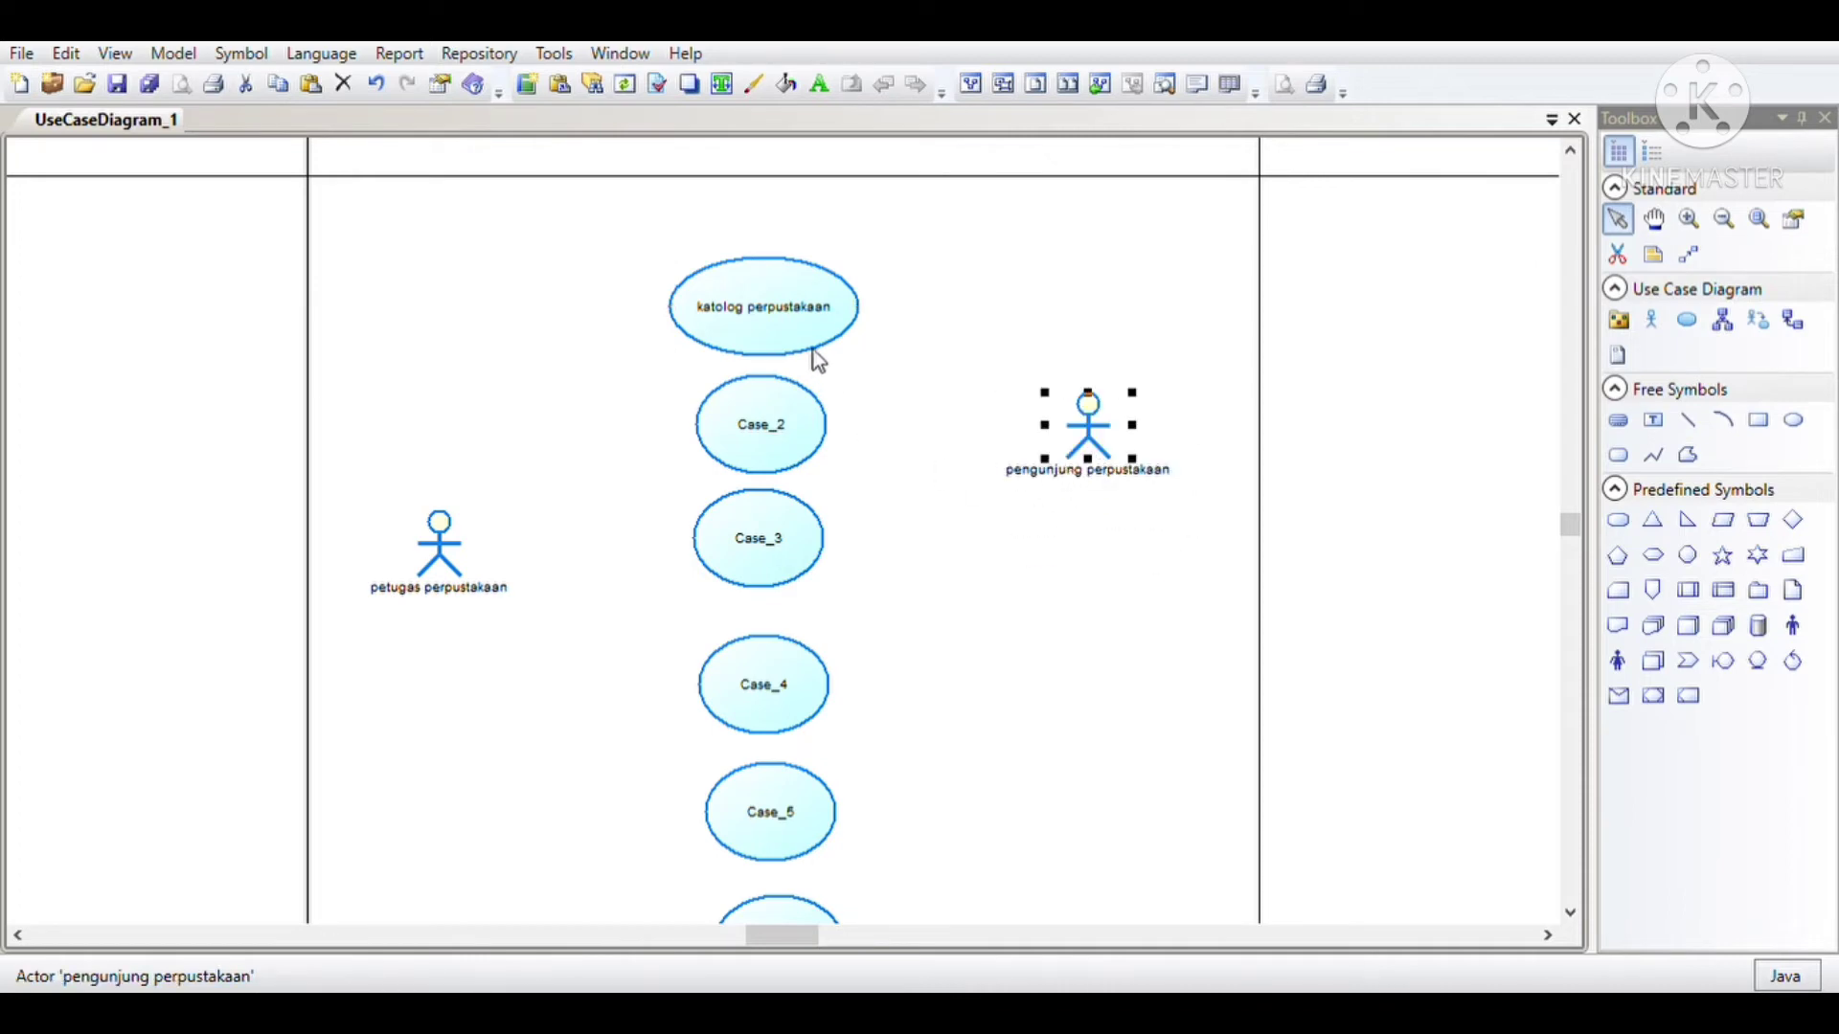
pyautogui.click(1757, 319)
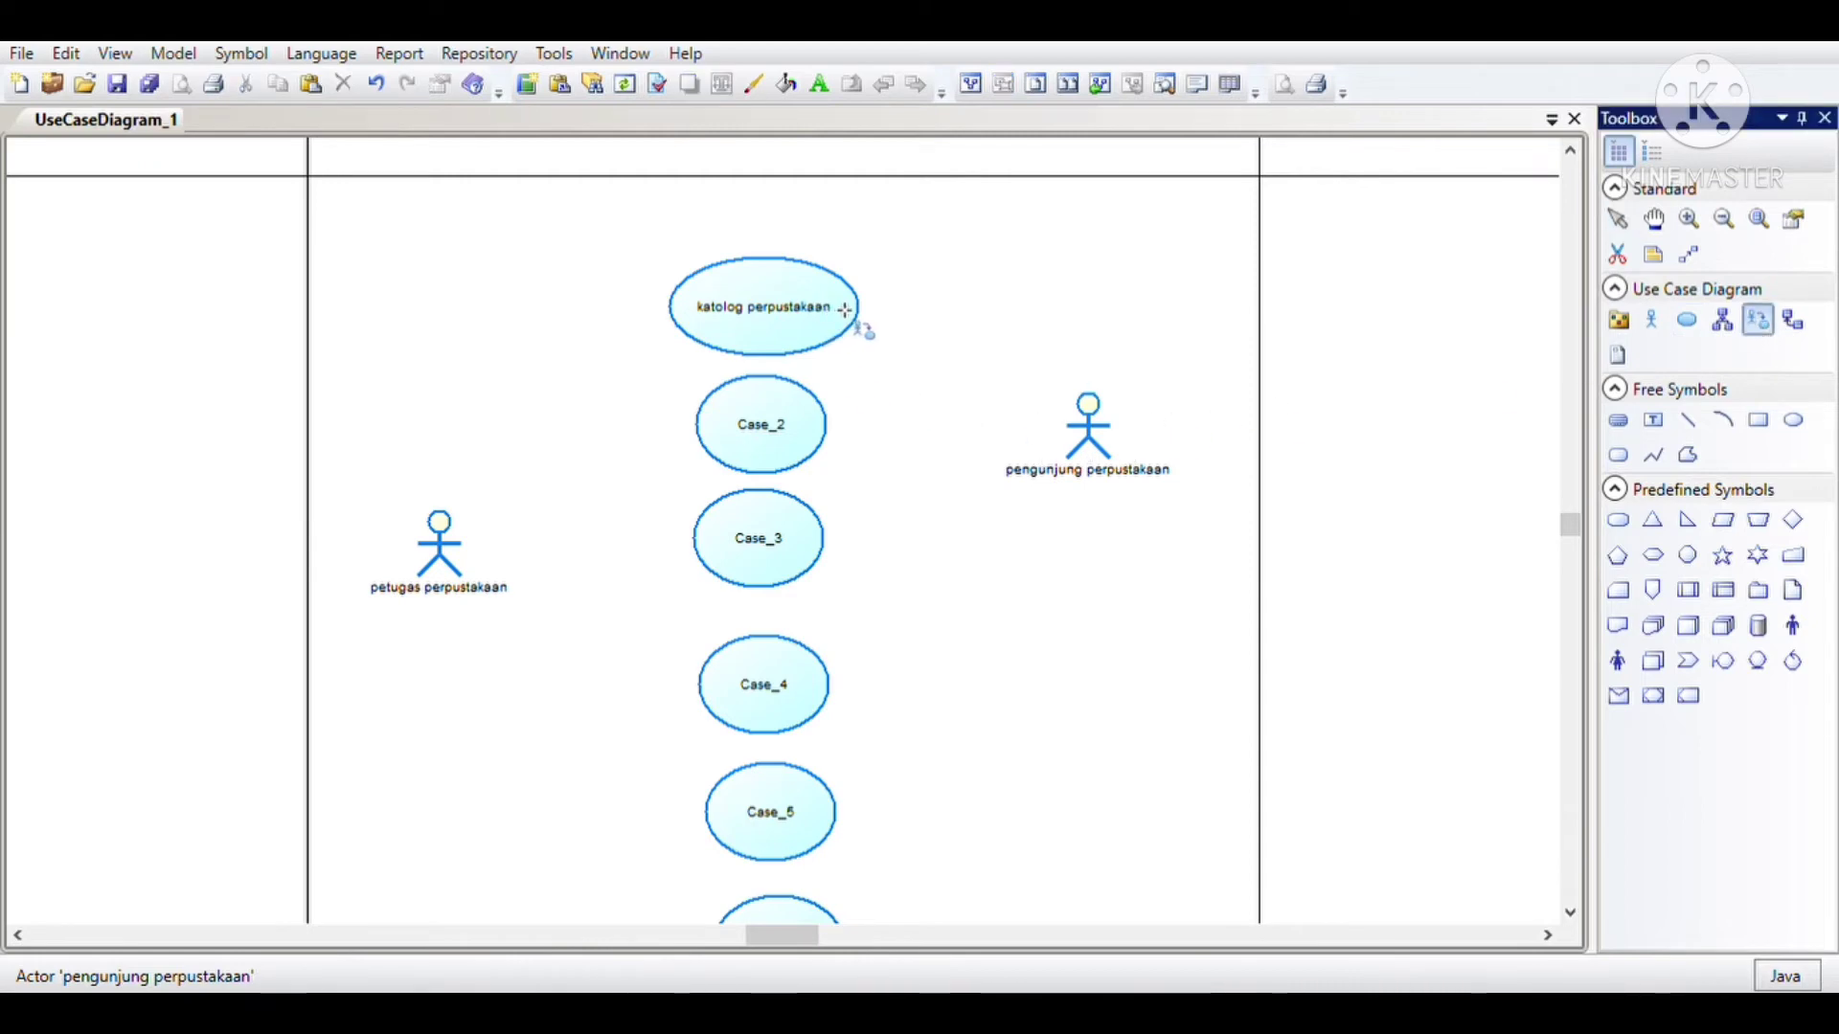
pyautogui.moveTo(838, 313); pyautogui.dragTo(1108, 445)
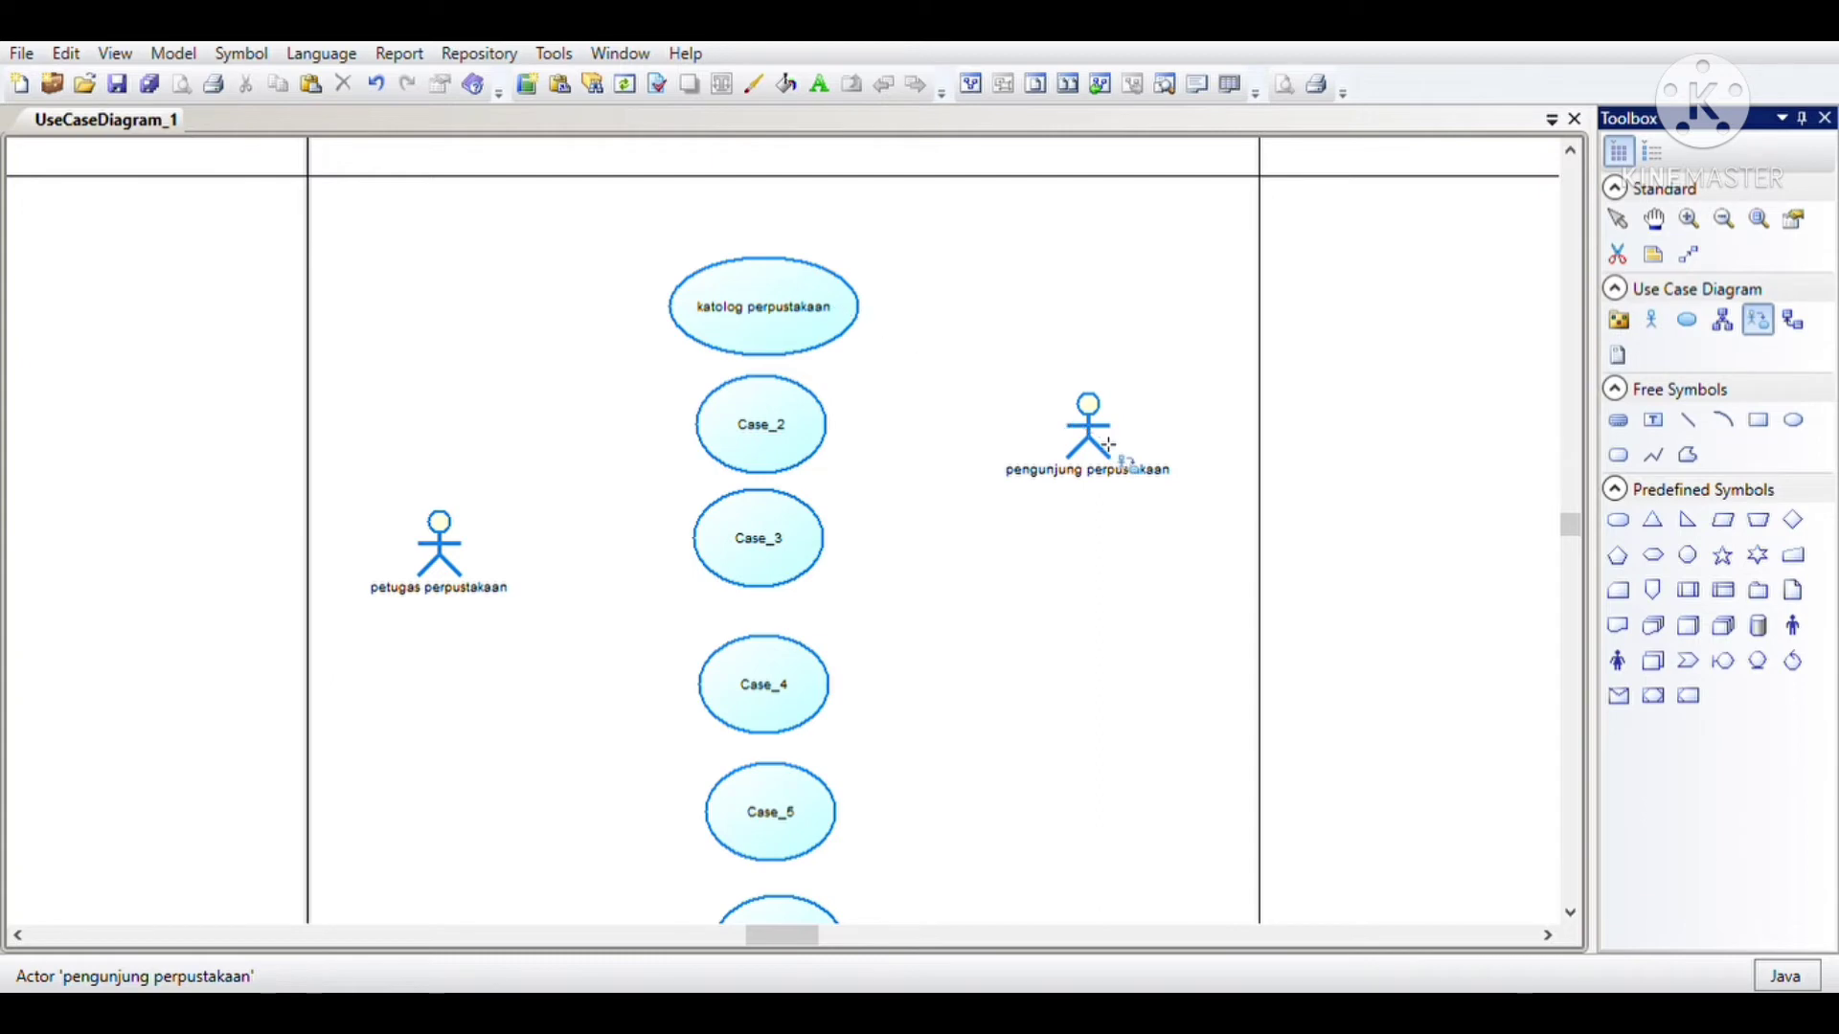
pyautogui.rightClick(991, 456)
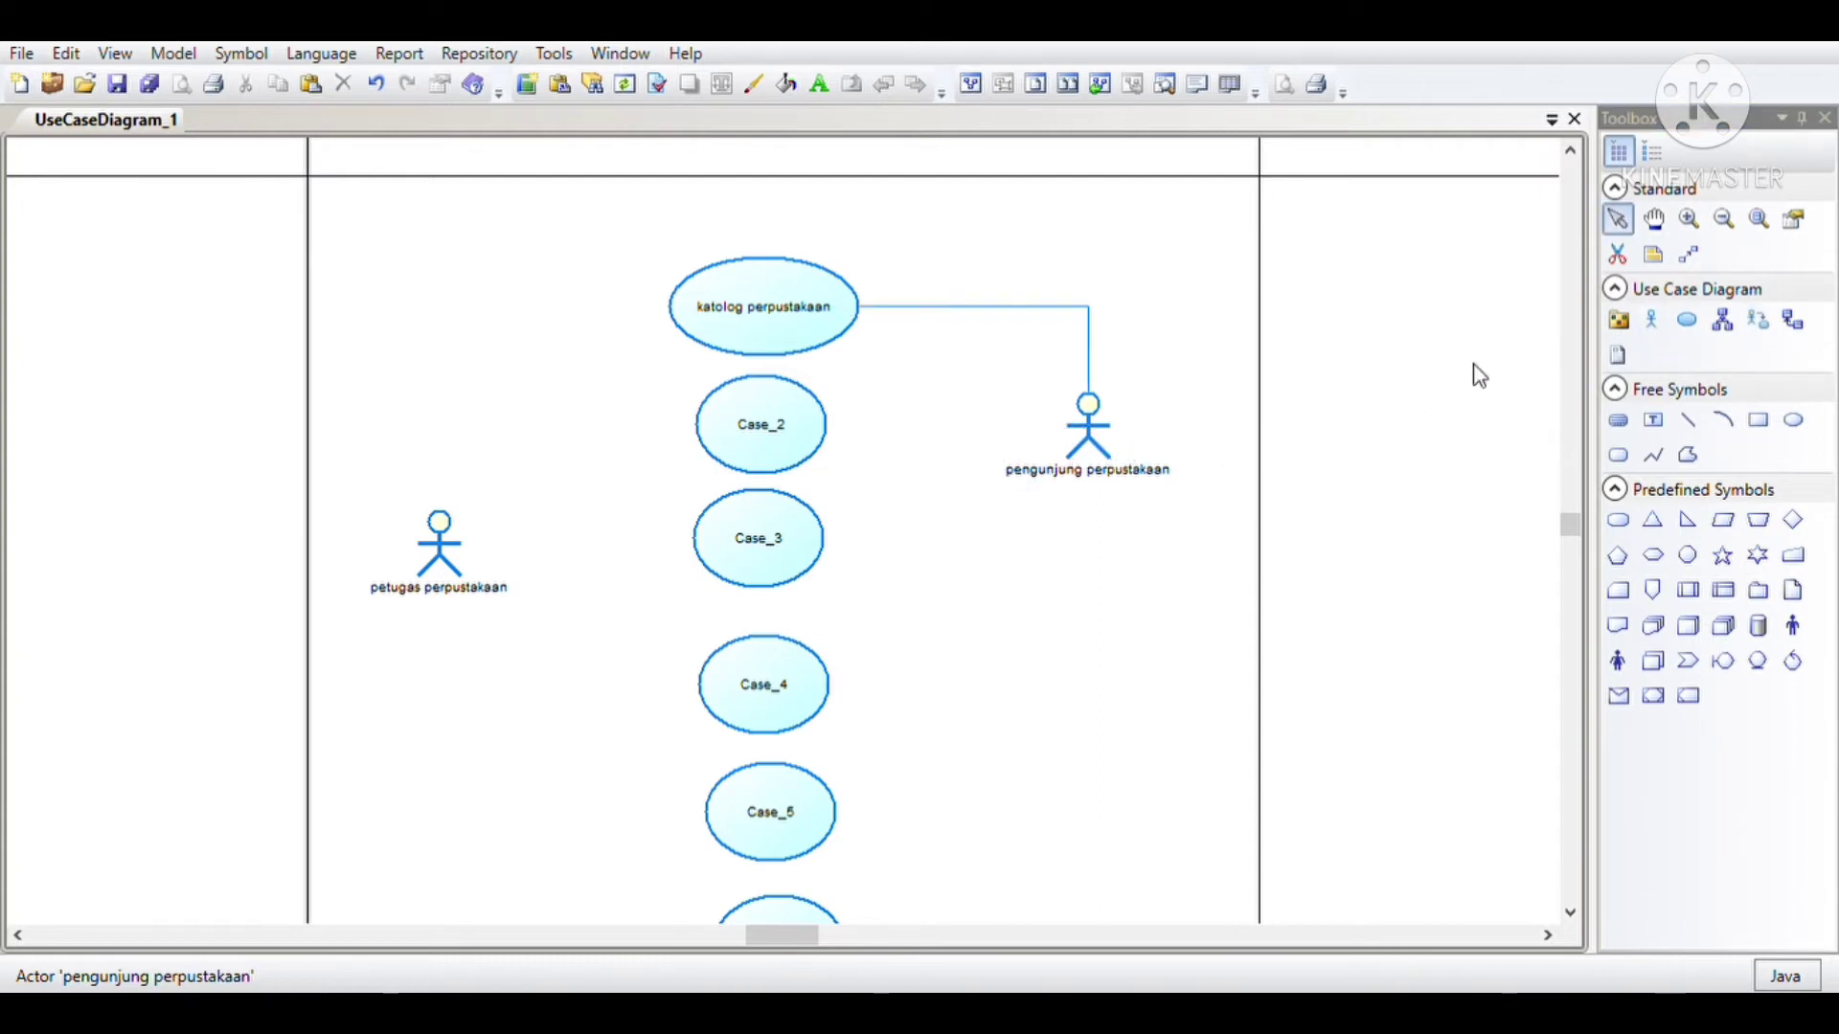
# Step: Rename Case_2 as "mengolah data angggota", Case_3 as "validasi loging" and Case_4 as "mengola data pelangan"
pyautogui.click(782, 458)
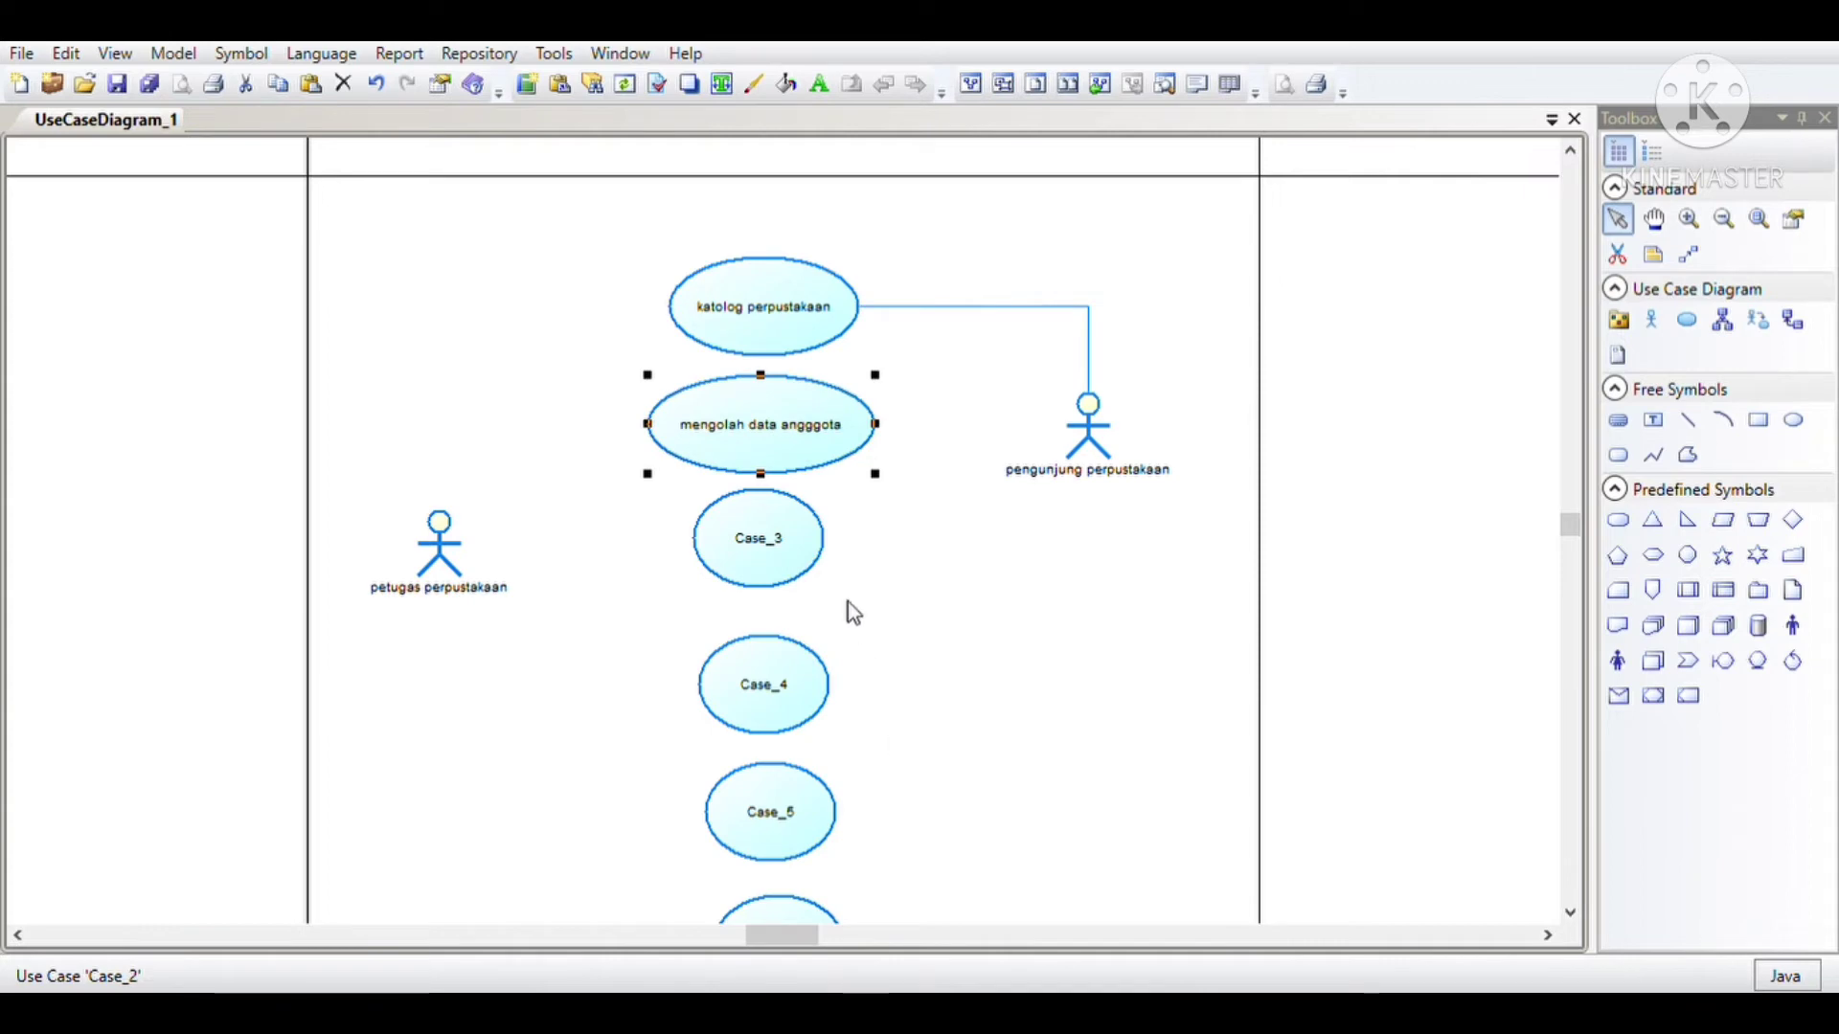
pyautogui.click(789, 552)
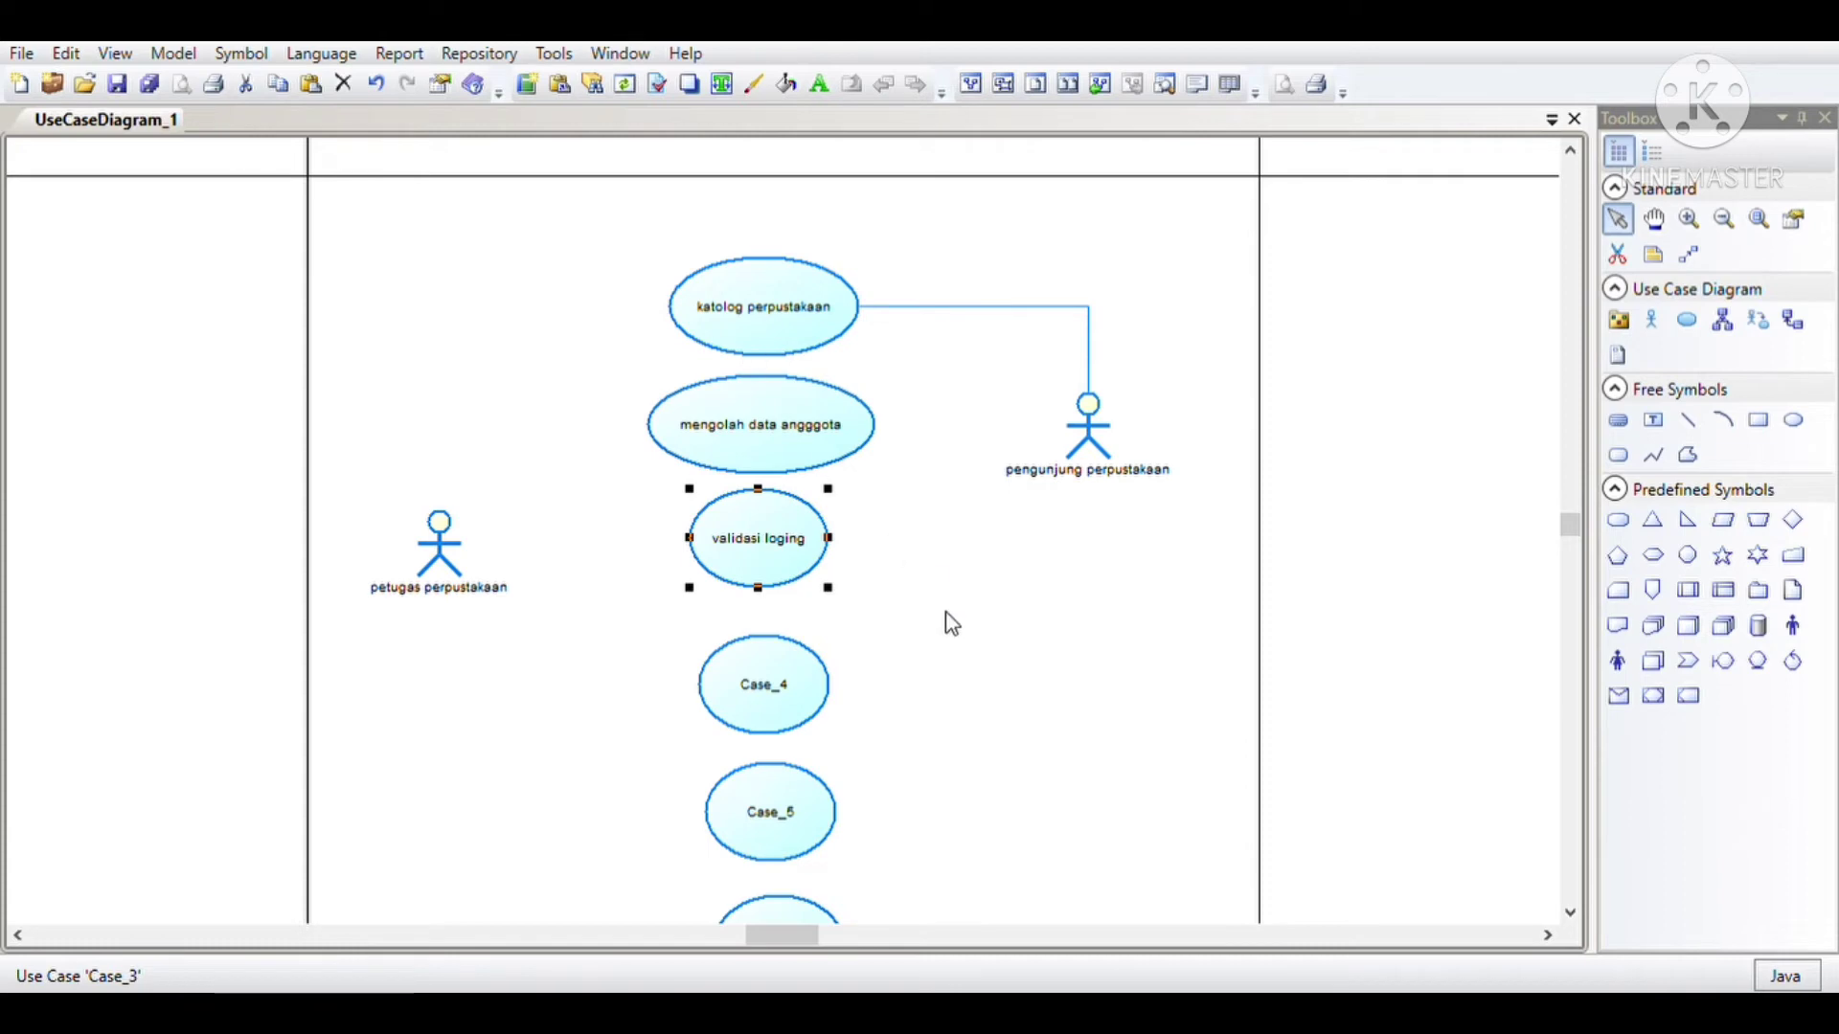
pyautogui.click(773, 687)
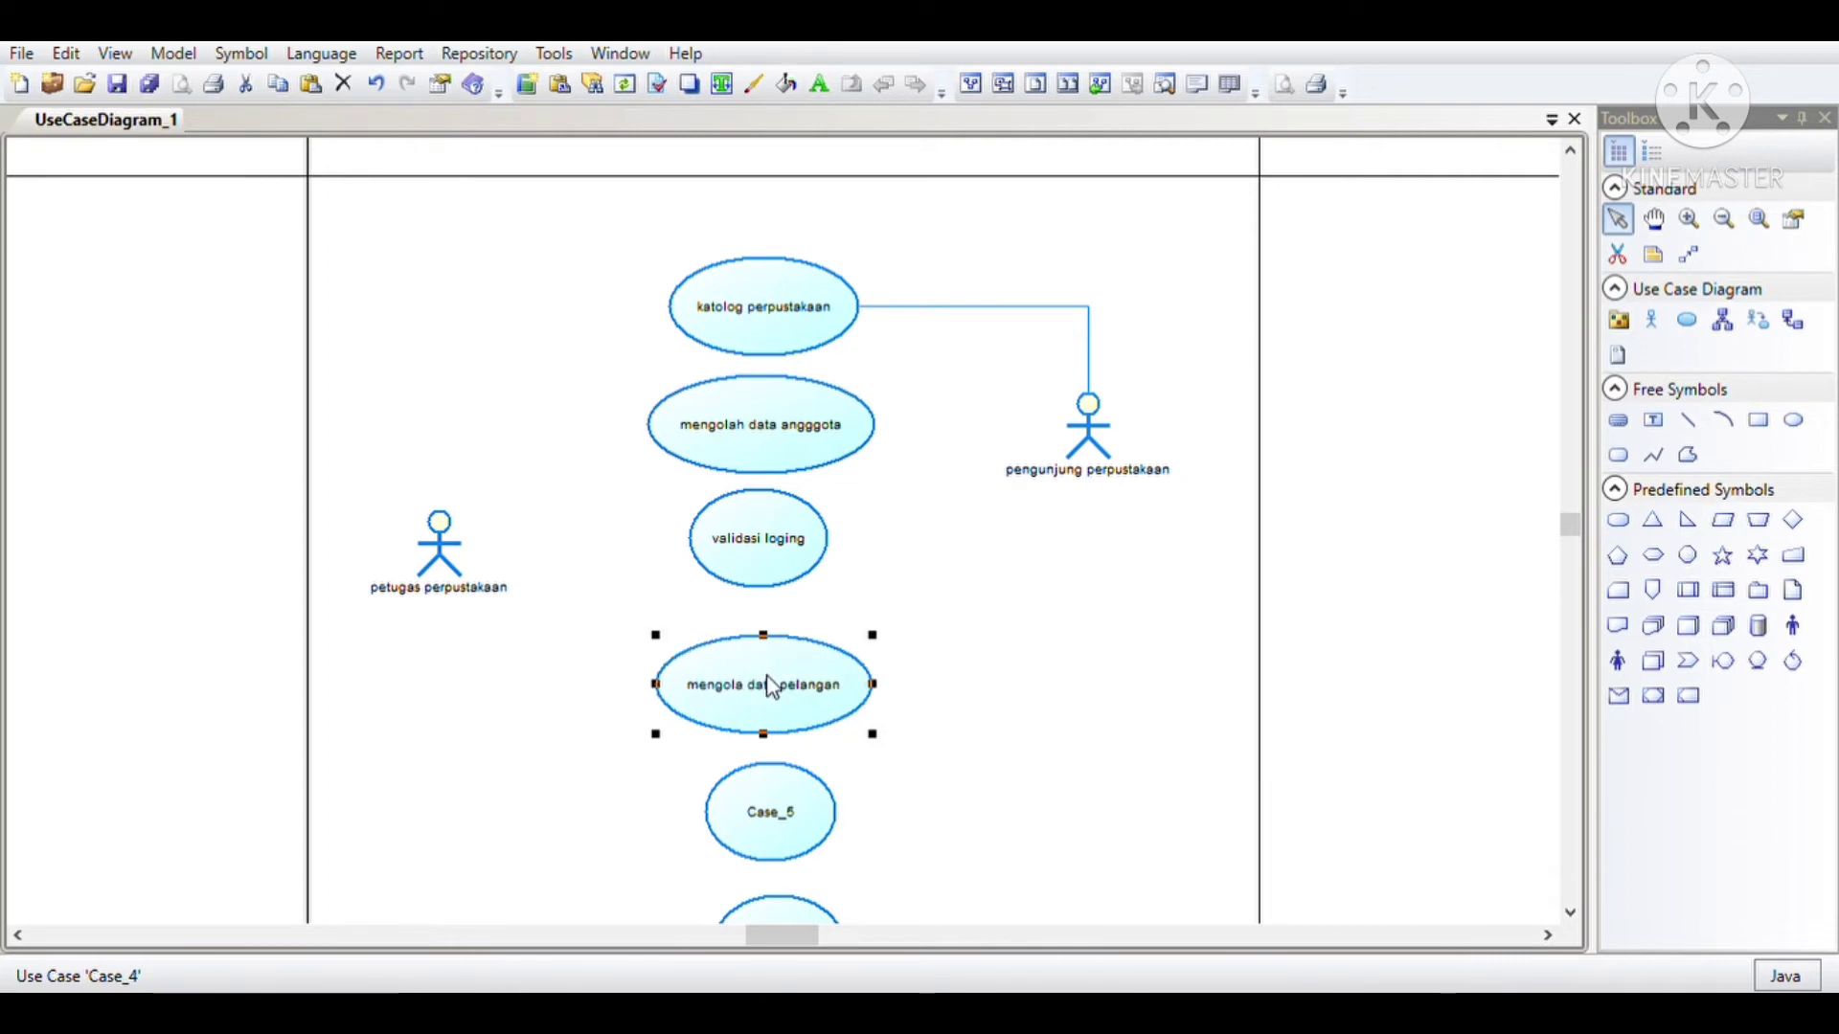
pyautogui.scroll(-1, 772, 688)
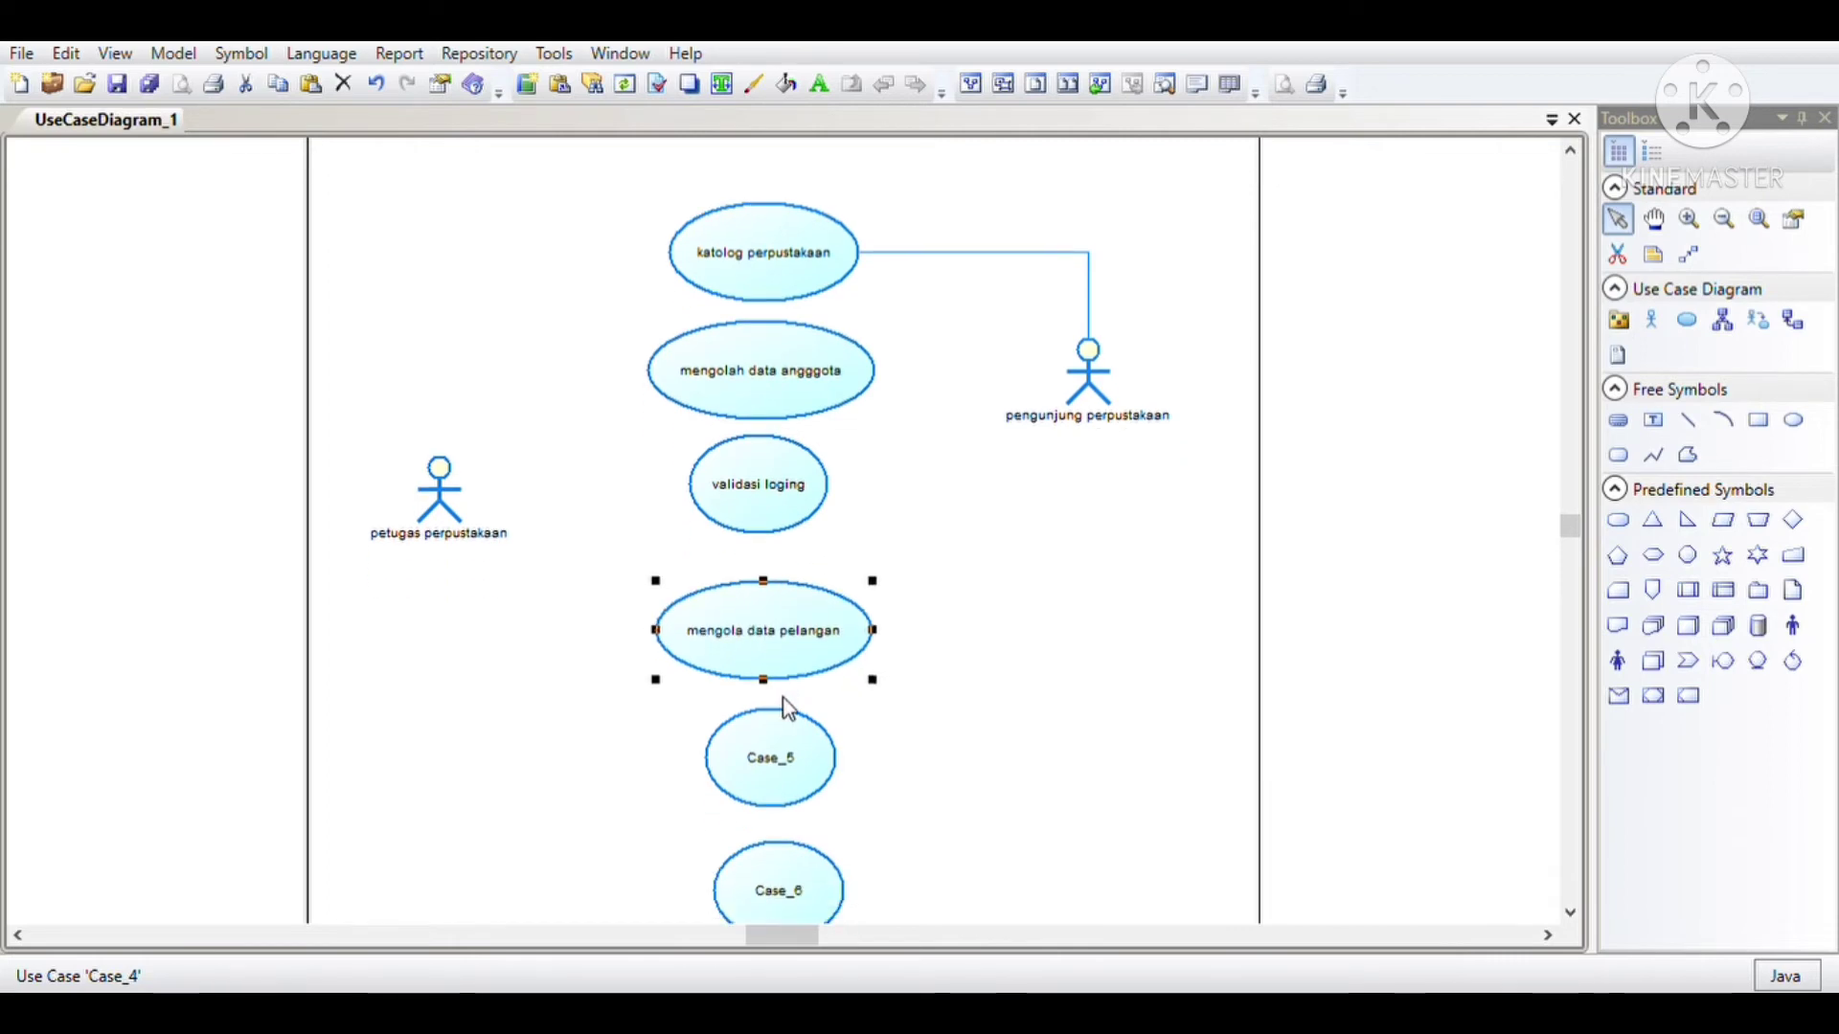
# Step: Rename Case_5 as "mengolah data pustaka" and change the name of the use case above it to "mengola data petugas"
pyautogui.click(778, 756)
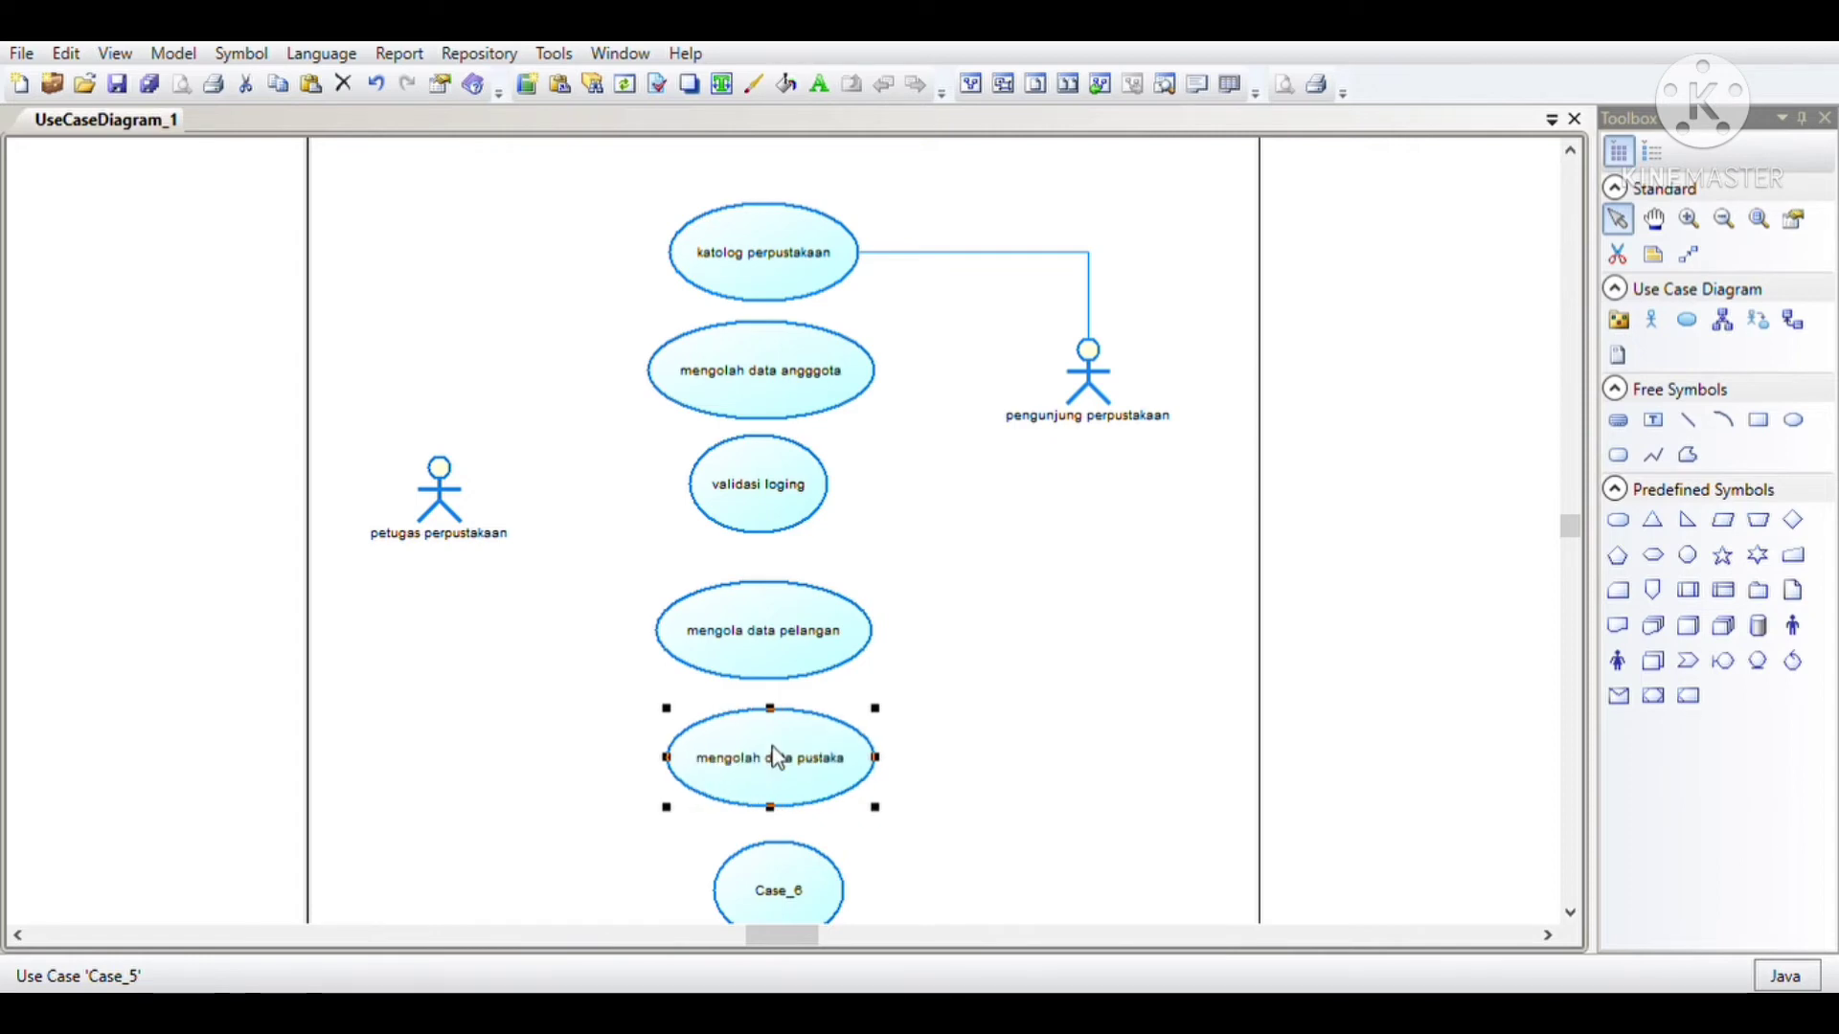
pyautogui.click(782, 641)
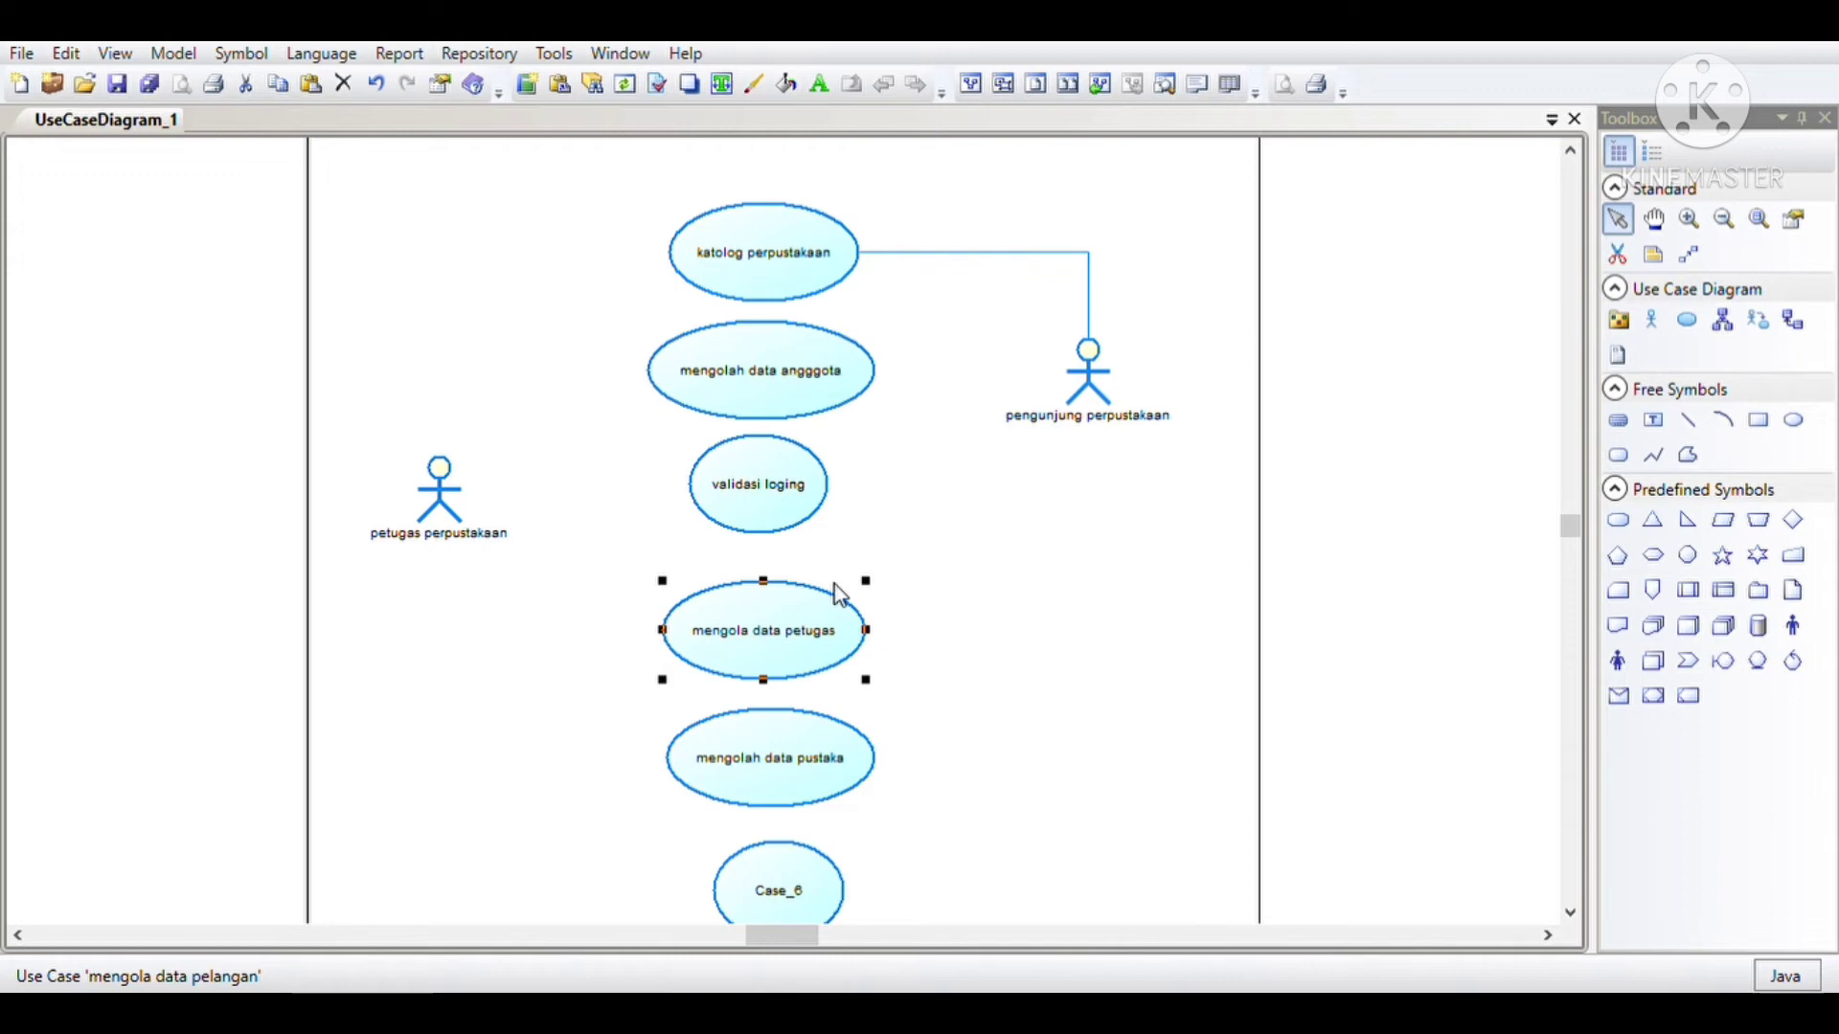
pyautogui.scroll(-3, 841, 849)
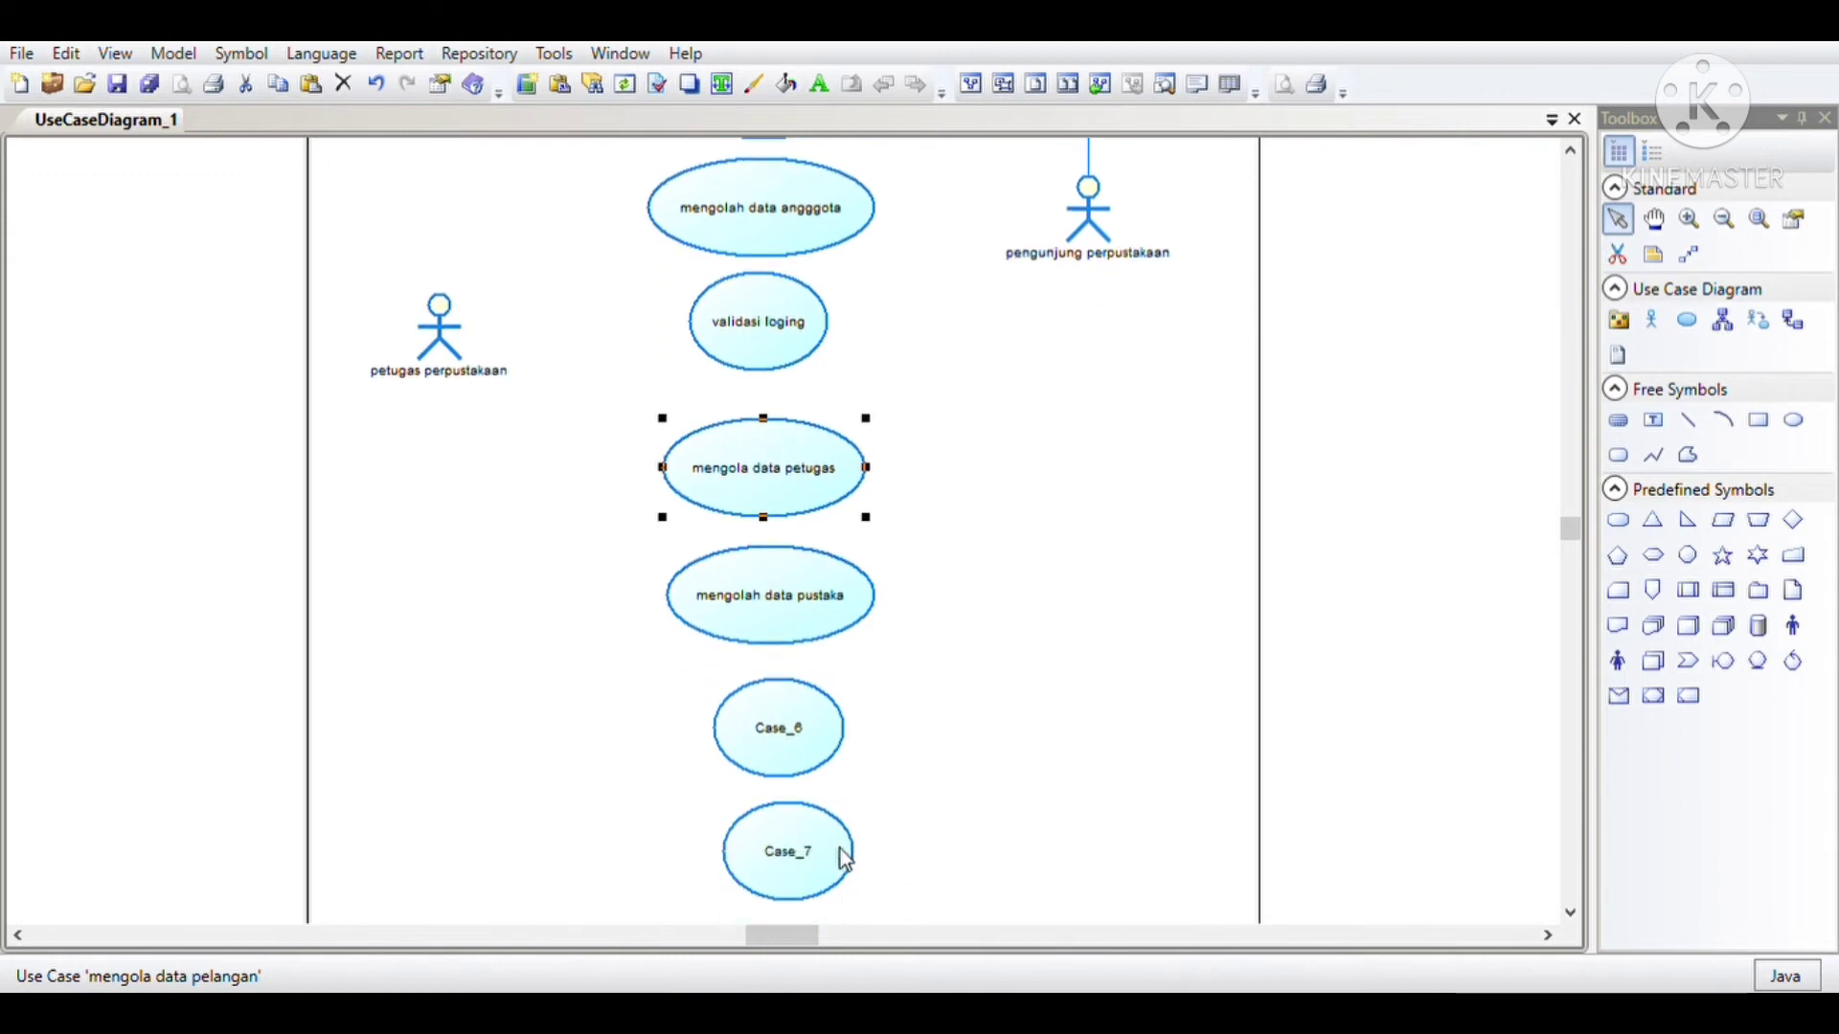
# Step: Rename Case_6 as "menggola transaksi peminjaman" and Case_7 as "catat bukti peminjaman"
pyautogui.click(769, 657)
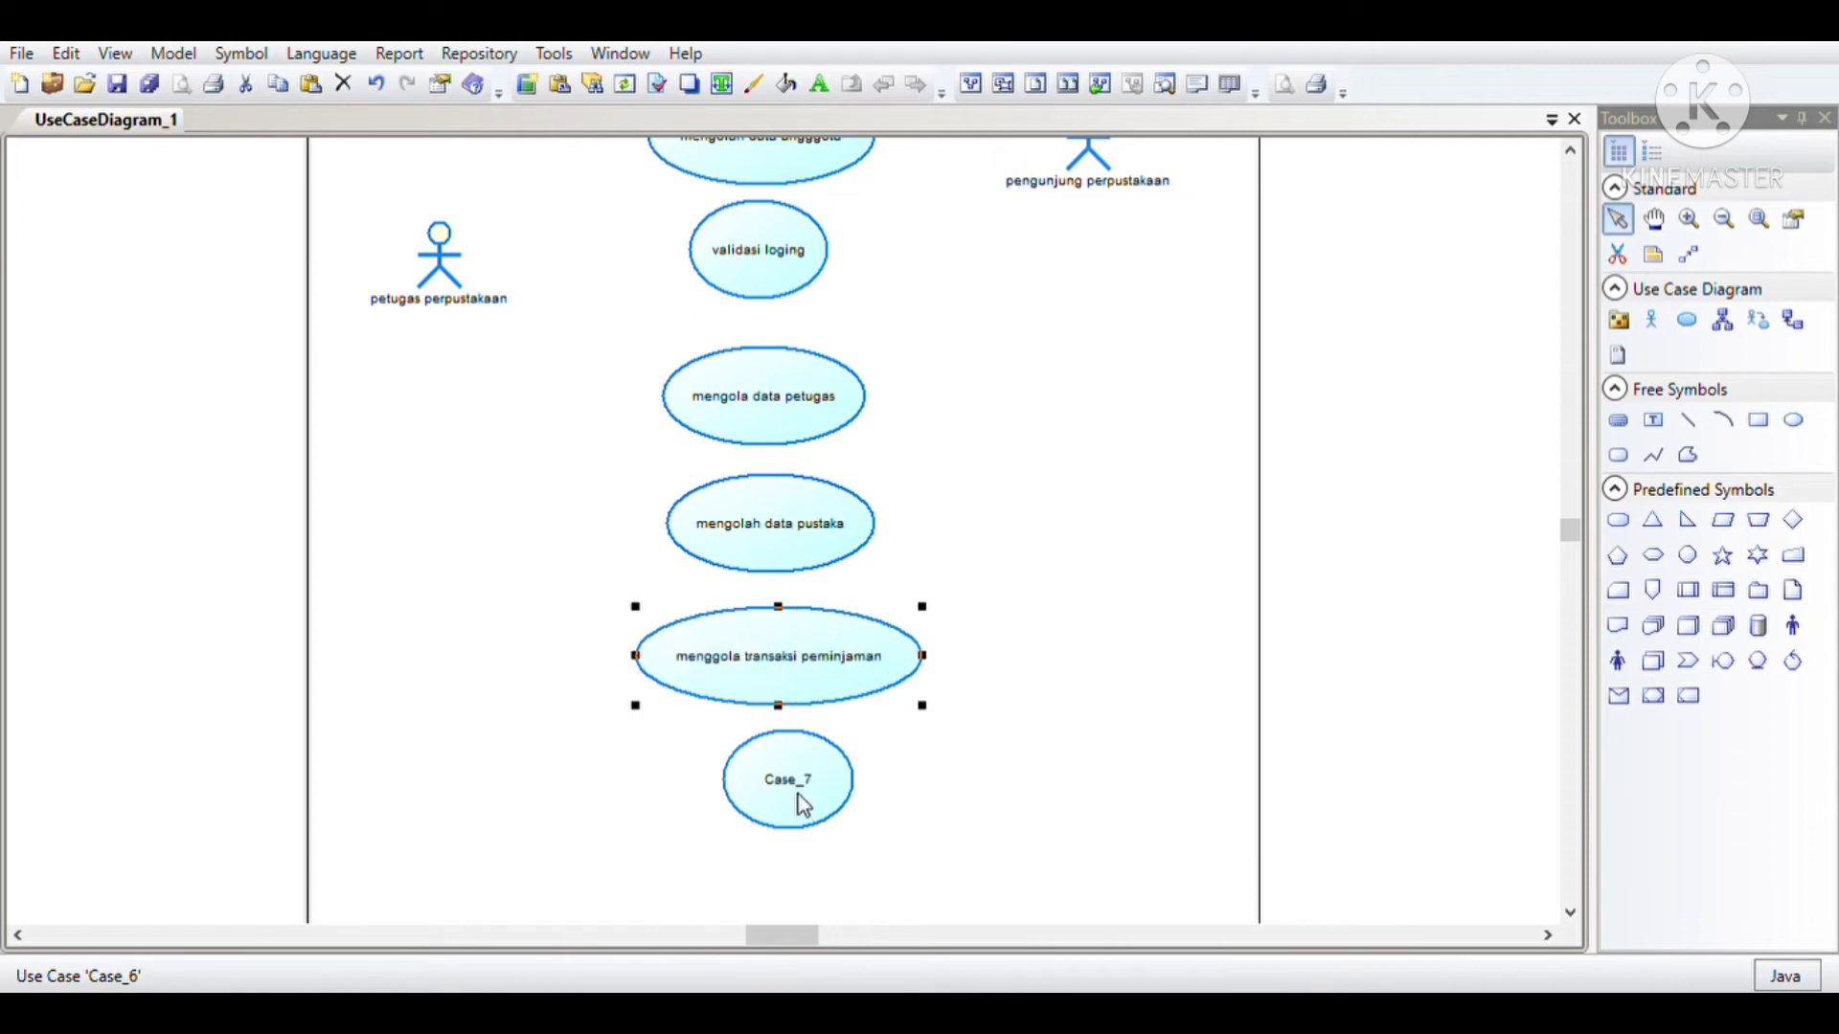
pyautogui.click(799, 795)
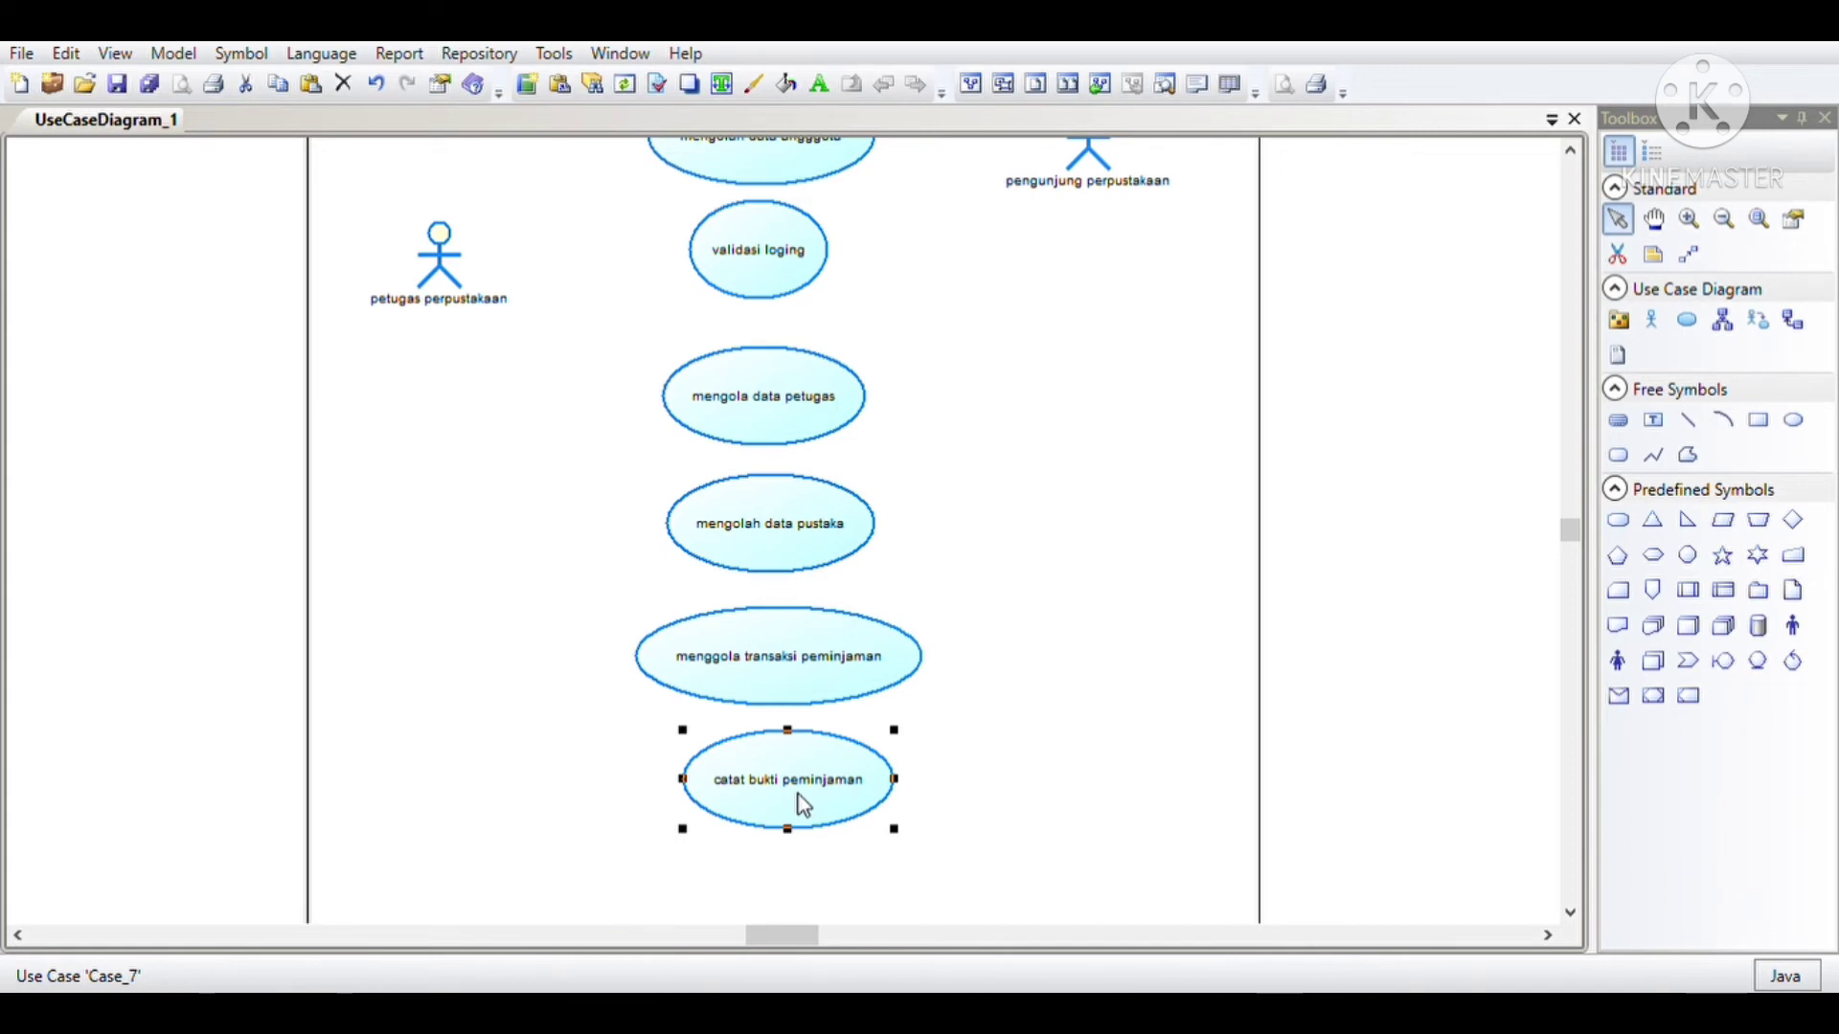
# Step: Move the lower four use cases, from mengola data petugas to catat bukti peminjaman, upward to close the gaps in the column
pyautogui.scroll(-1, 833, 808)
pyautogui.scroll(2, 862, 671)
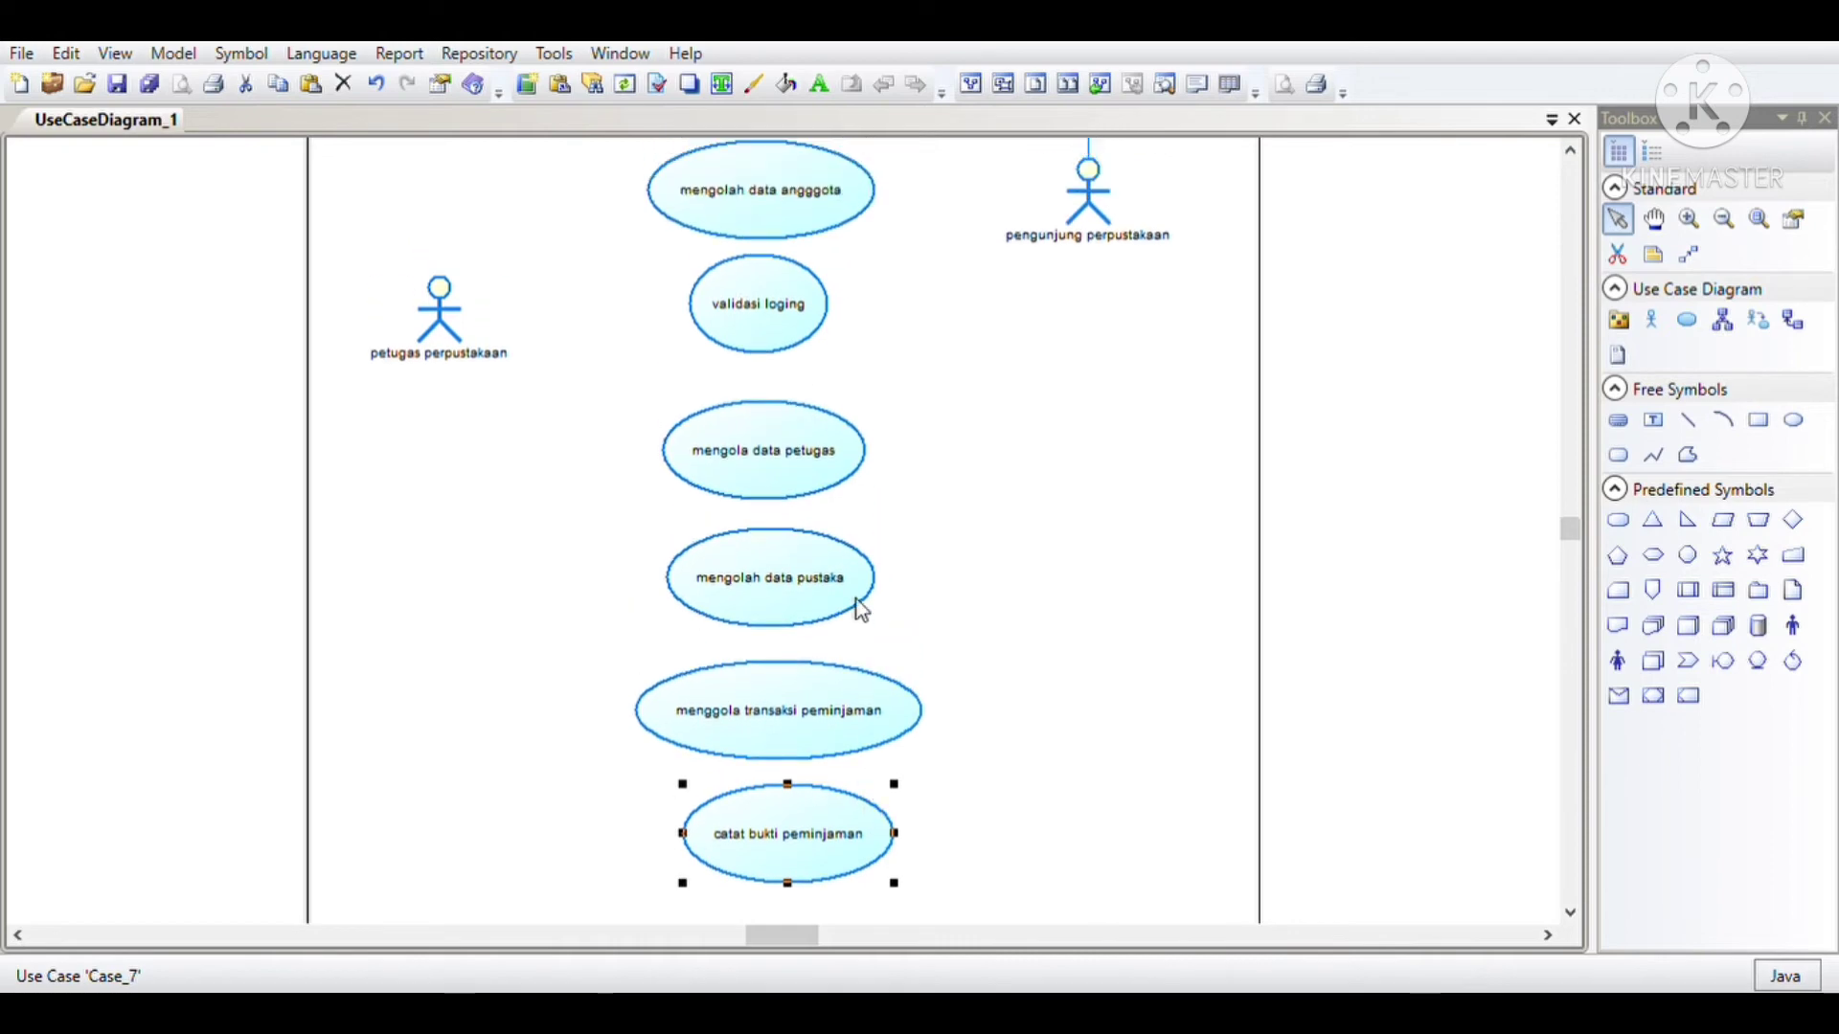
pyautogui.scroll(3, 860, 609)
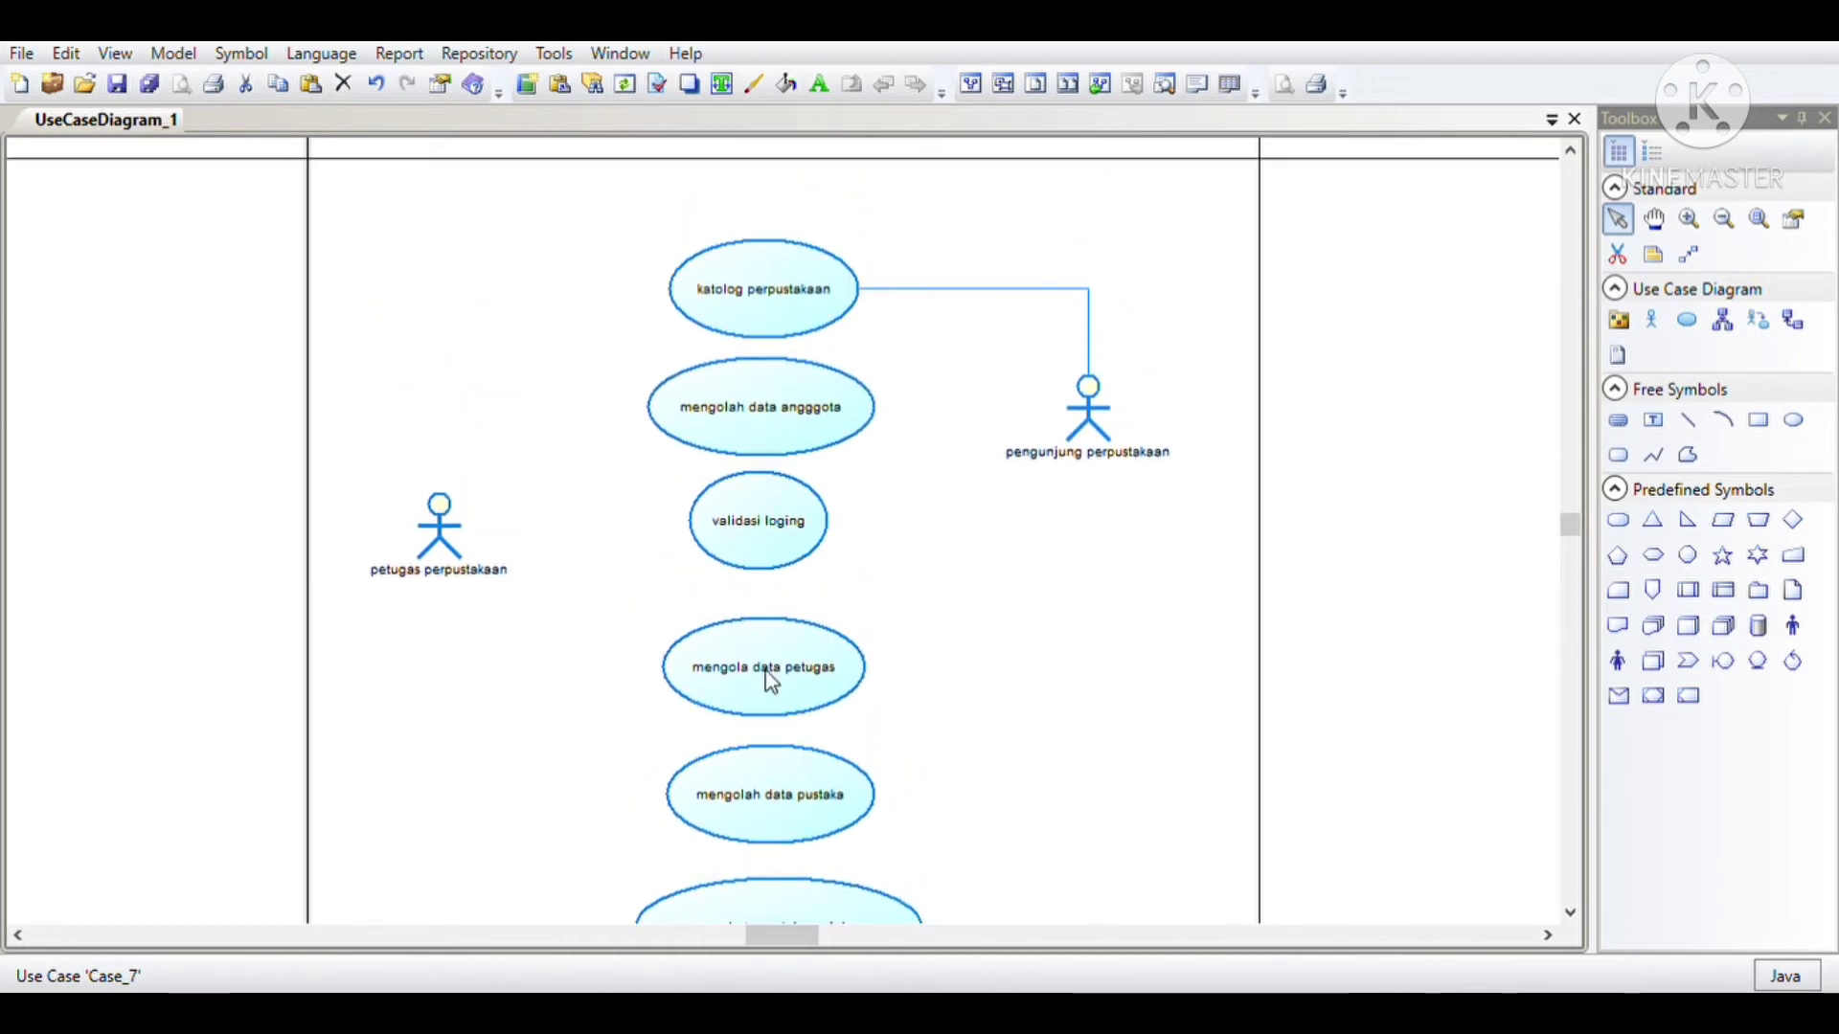
pyautogui.moveTo(762, 686); pyautogui.dragTo(756, 661)
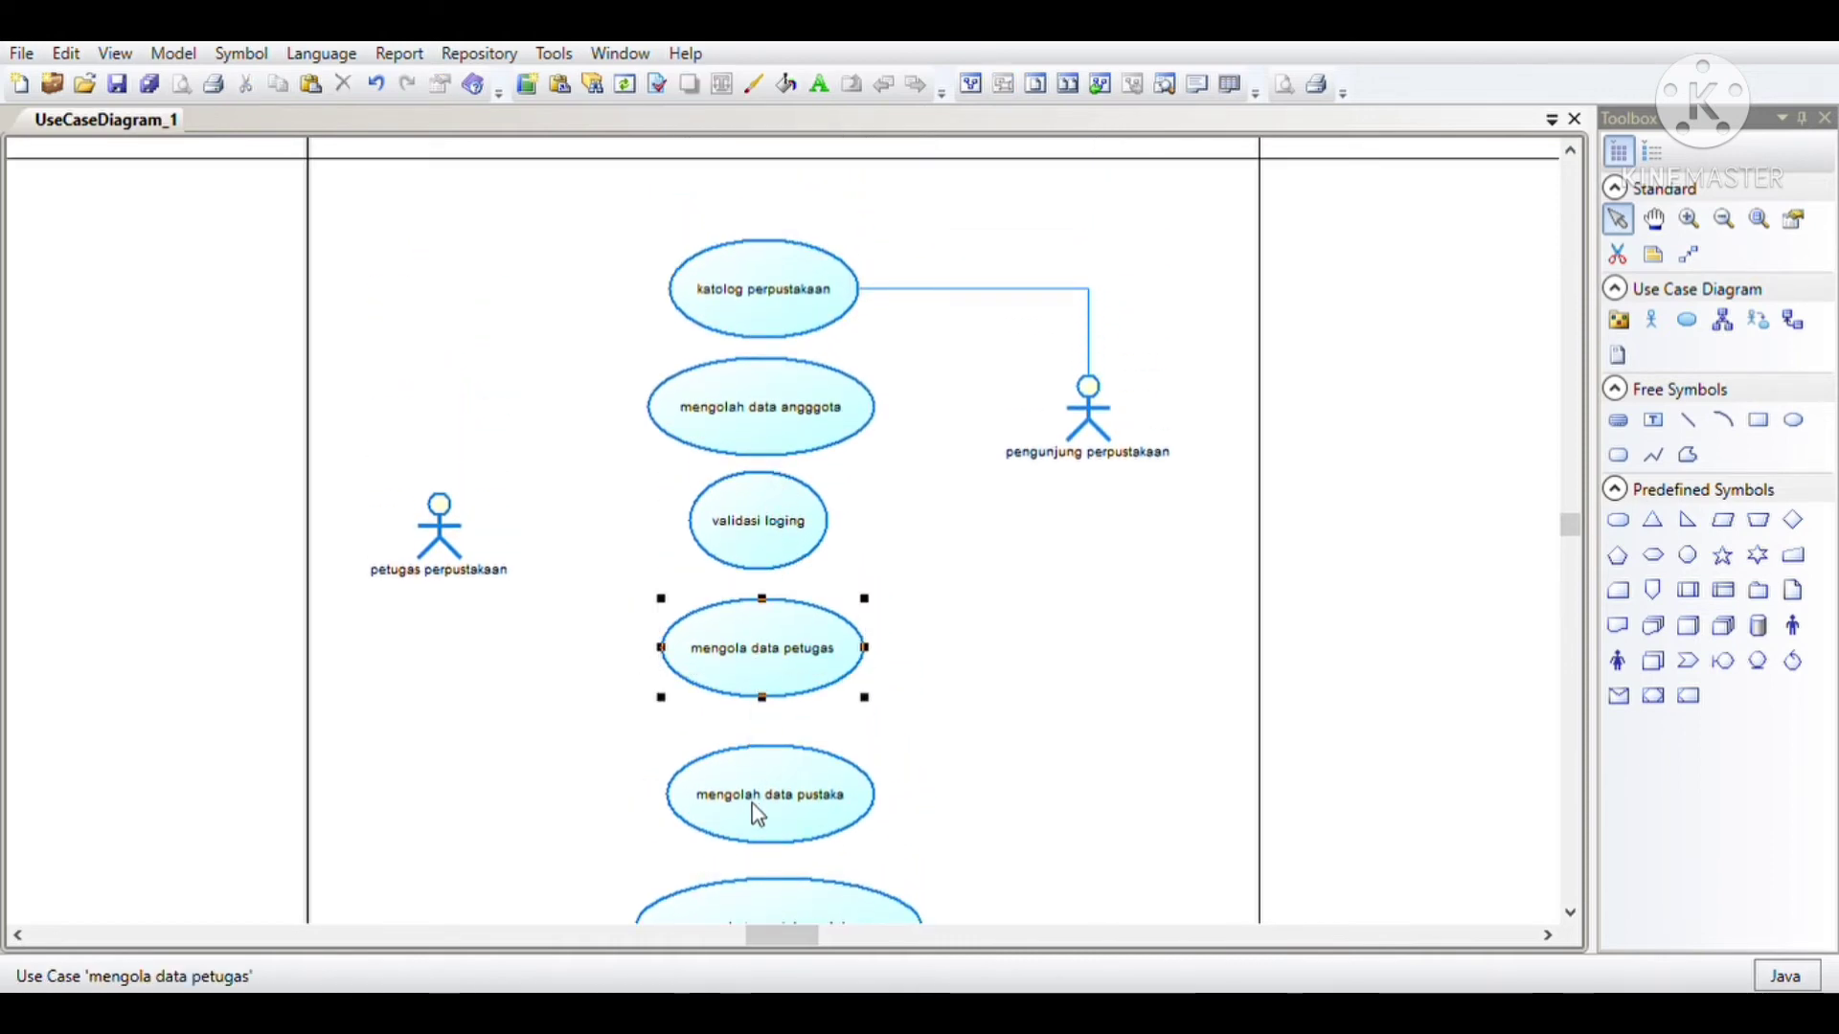
pyautogui.moveTo(756, 814); pyautogui.dragTo(781, 698)
pyautogui.scroll(-2, 756, 795)
pyautogui.click(787, 754)
pyautogui.scroll(-2, 785, 714)
pyautogui.click(790, 725)
pyautogui.scroll(5, 838, 584)
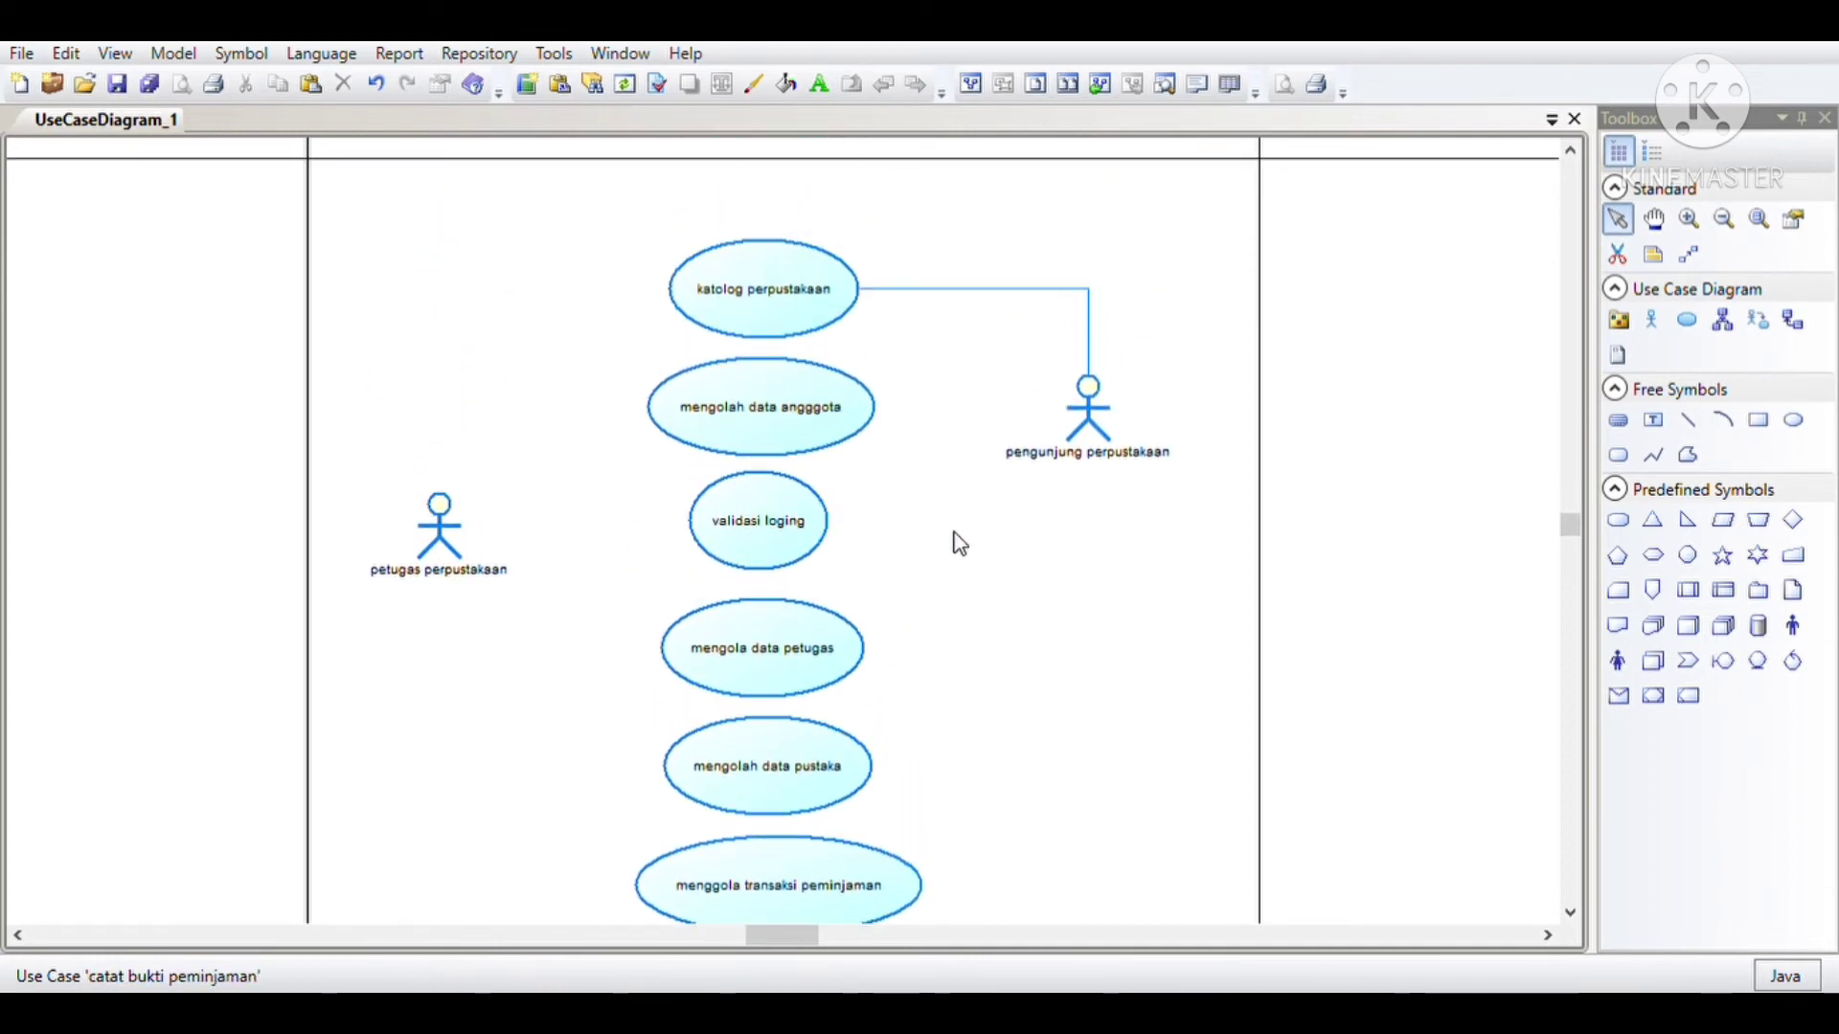
# Step: Draw associations from the petugas perpustakaan actor to the use cases mengolah data angggota, validasi loging and mengola data petugas
pyautogui.click(1756, 322)
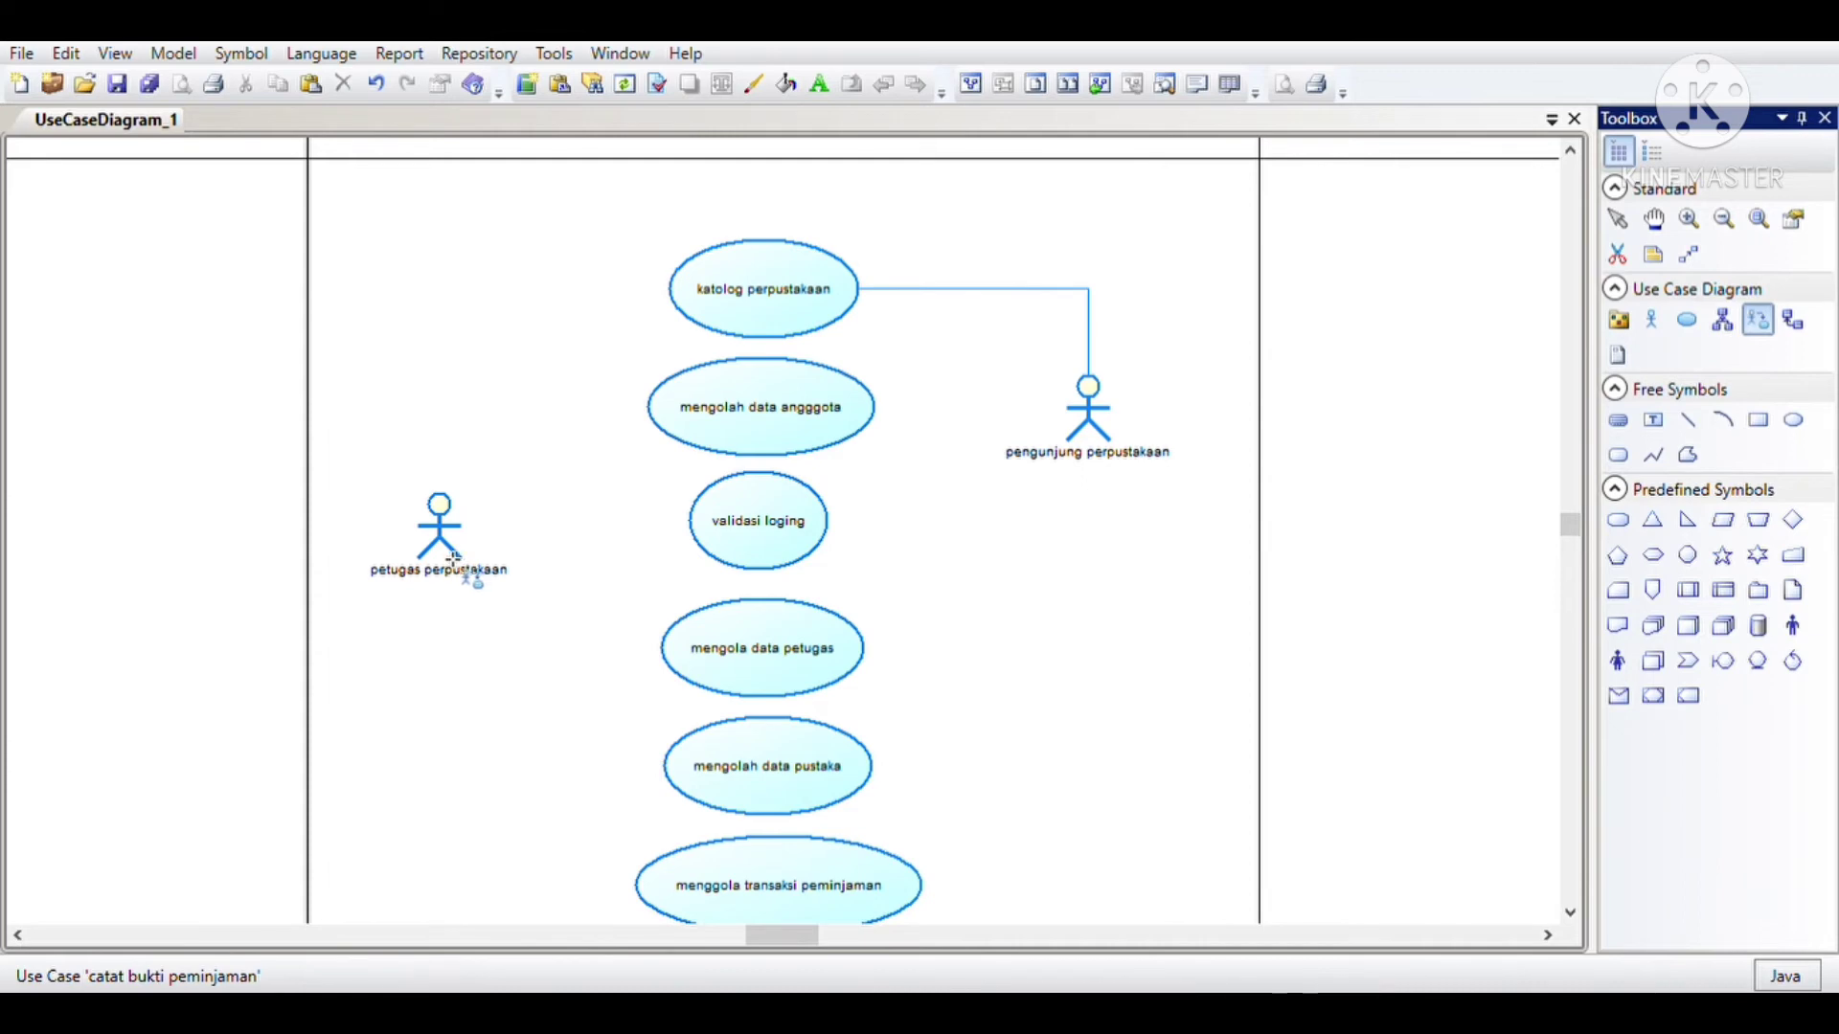
pyautogui.moveTo(452, 559); pyautogui.dragTo(716, 433)
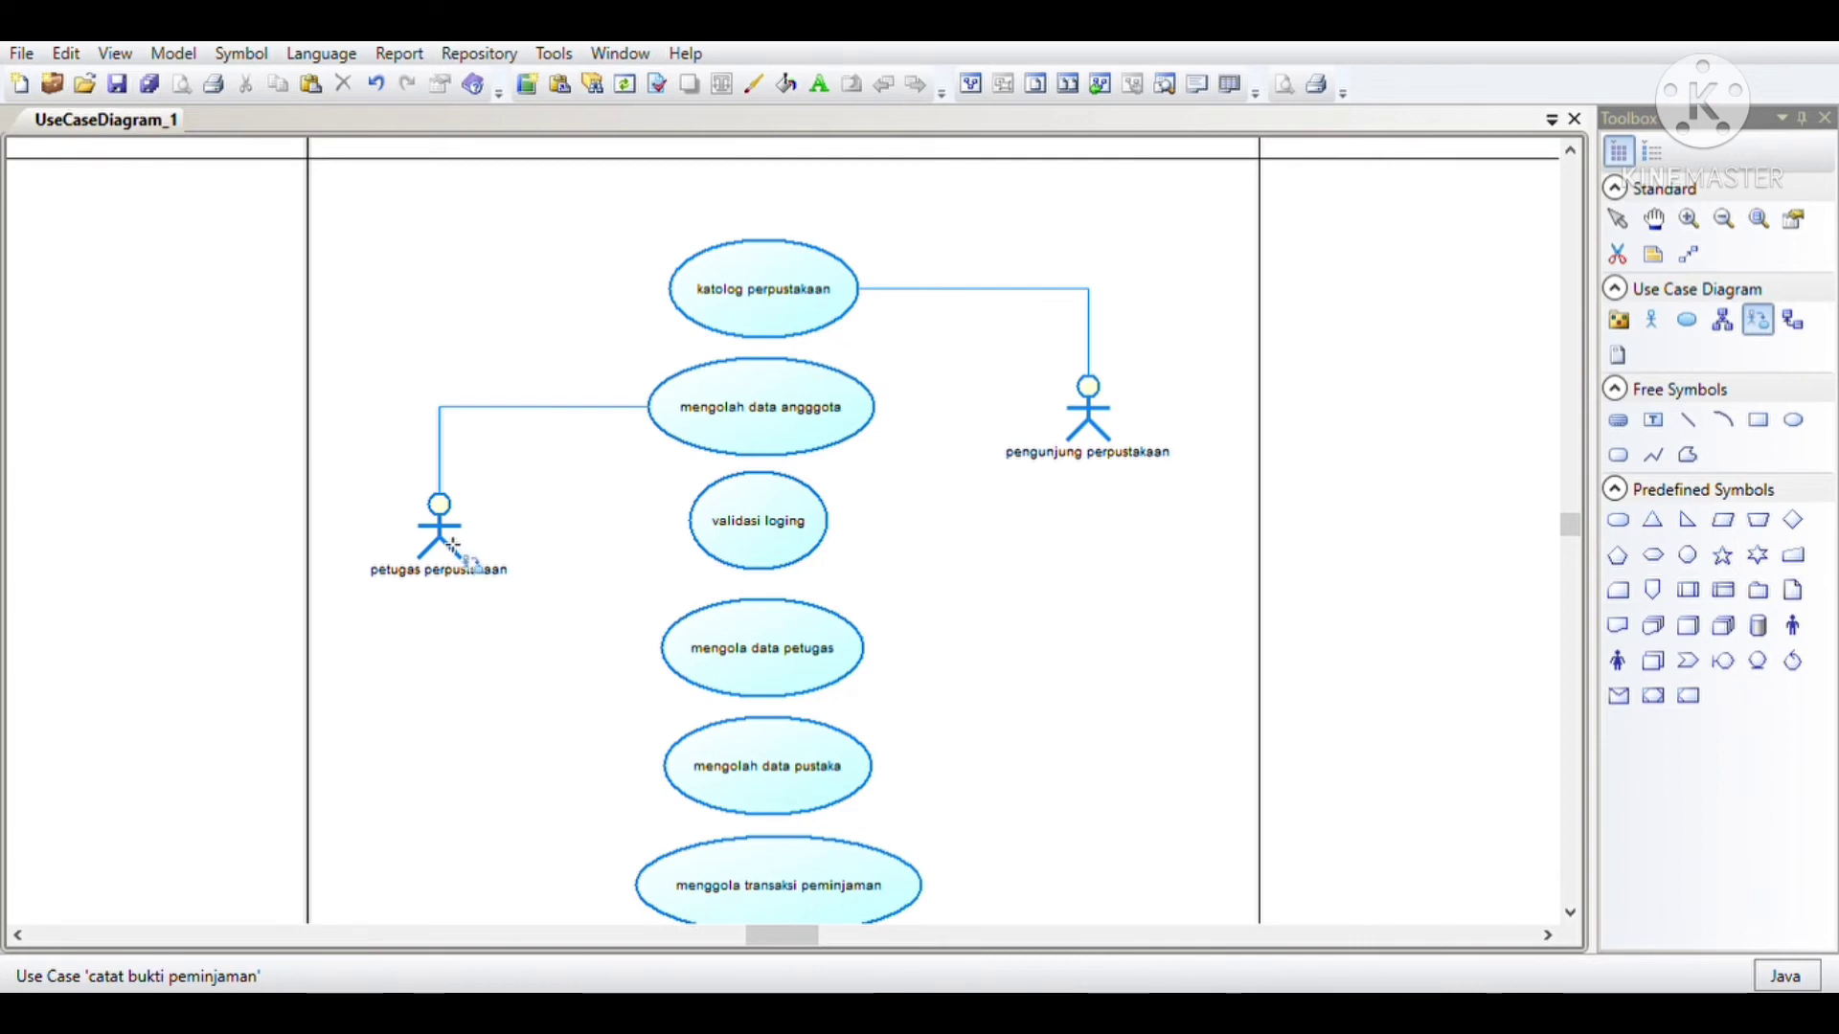
pyautogui.moveTo(457, 551); pyautogui.dragTo(726, 537)
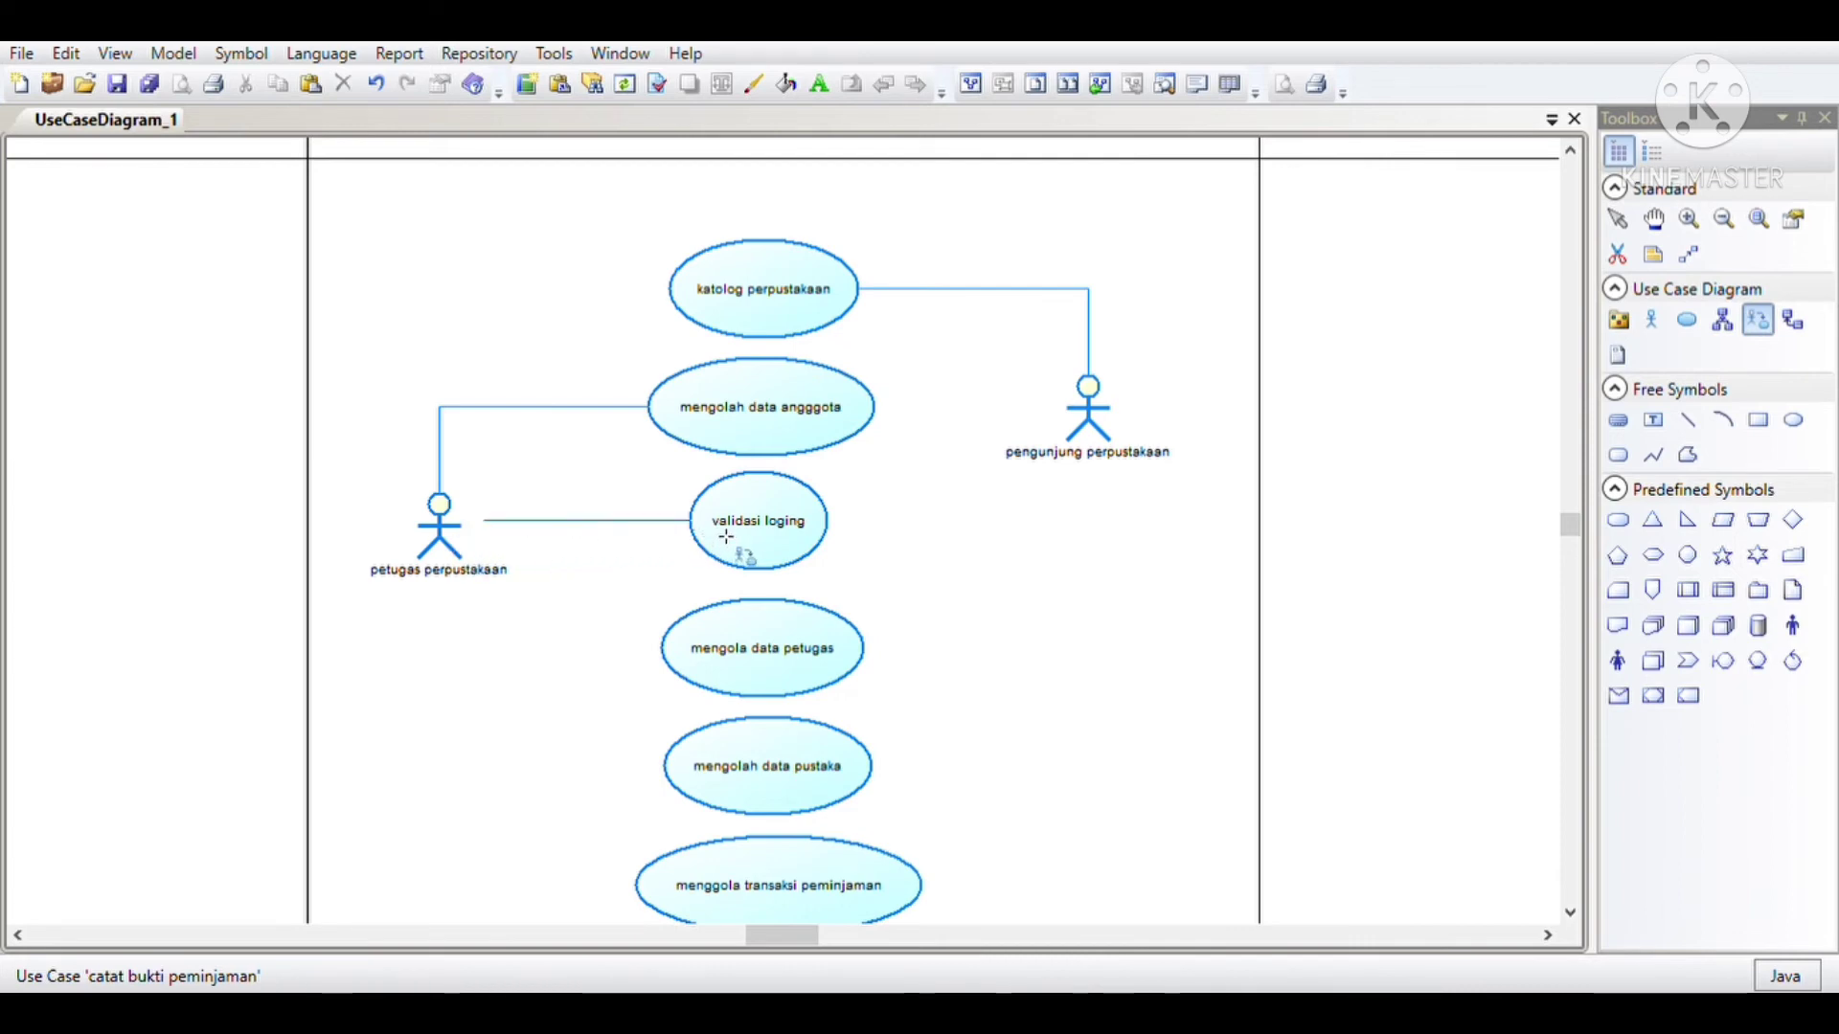
pyautogui.scroll(-1, 478, 523)
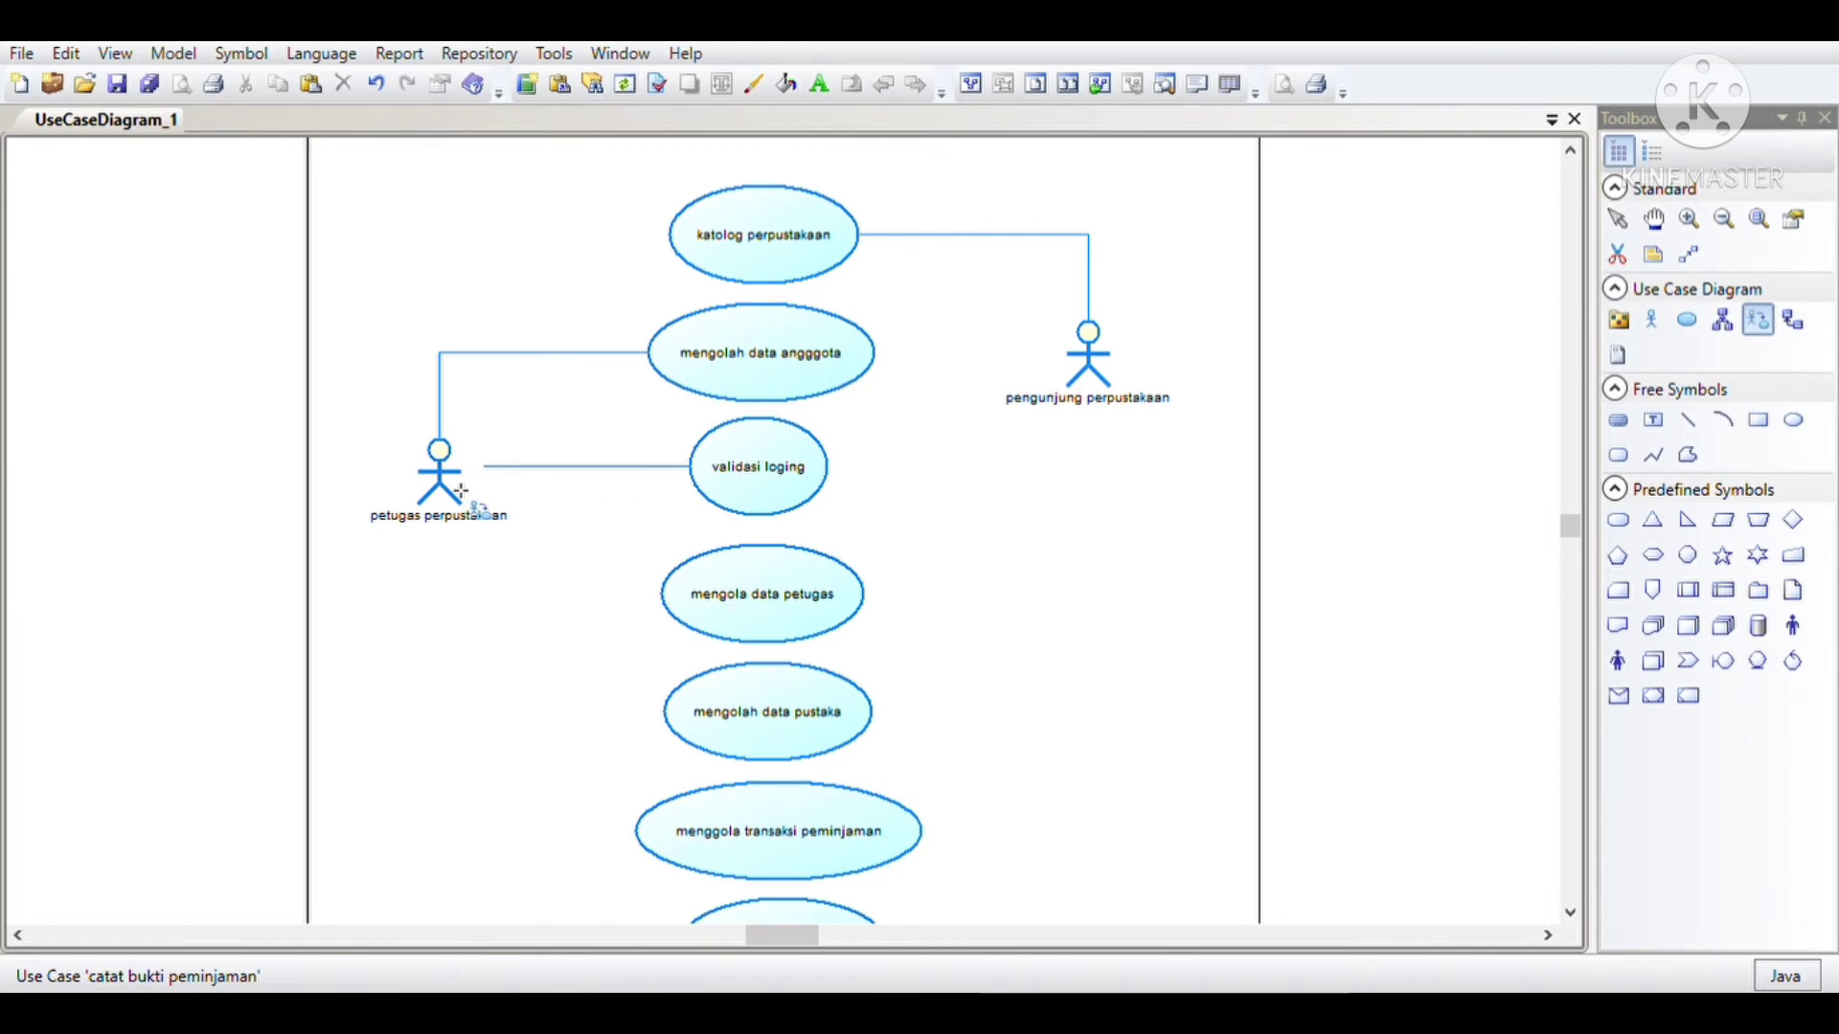
pyautogui.moveTo(456, 497); pyautogui.dragTo(713, 601)
# Step: Associate the petugas perpustakaan actor with the use cases mengolah data pustaka and menggola transaksi peminjaman
pyautogui.scroll(-3, 713, 601)
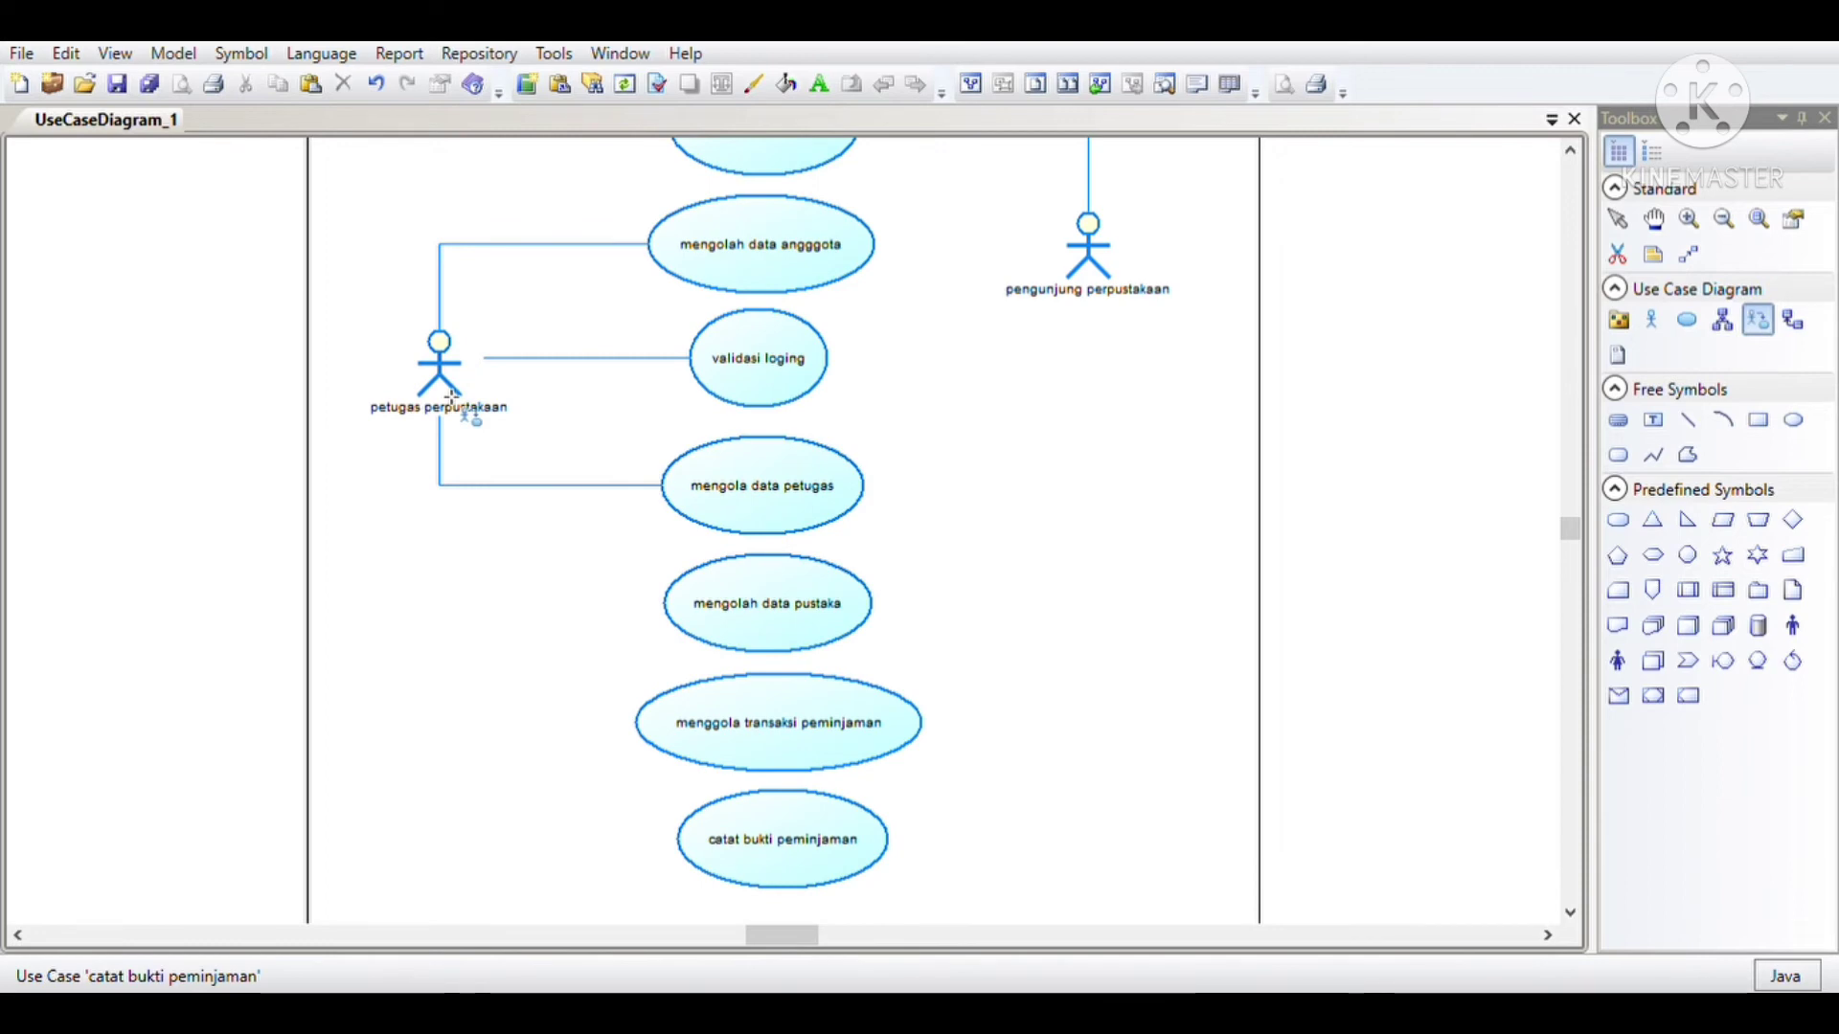
pyautogui.moveTo(452, 395); pyautogui.dragTo(743, 624)
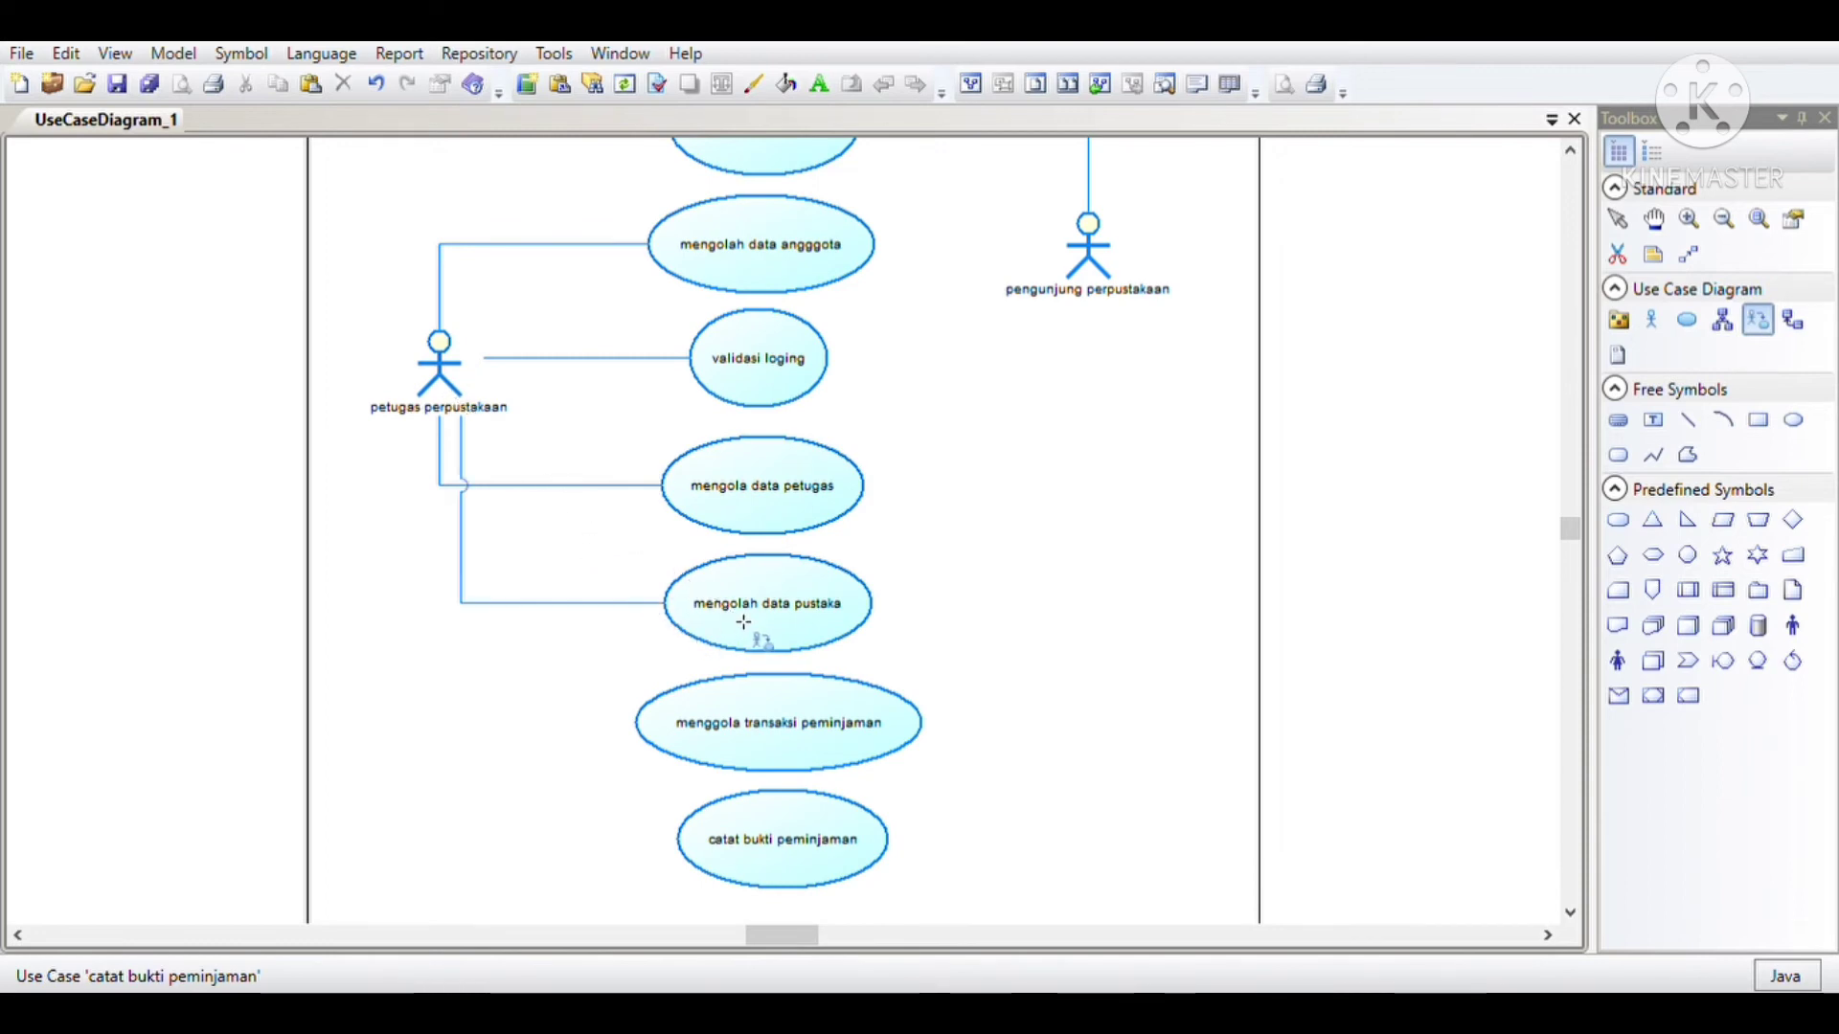
pyautogui.scroll(-1, 671, 565)
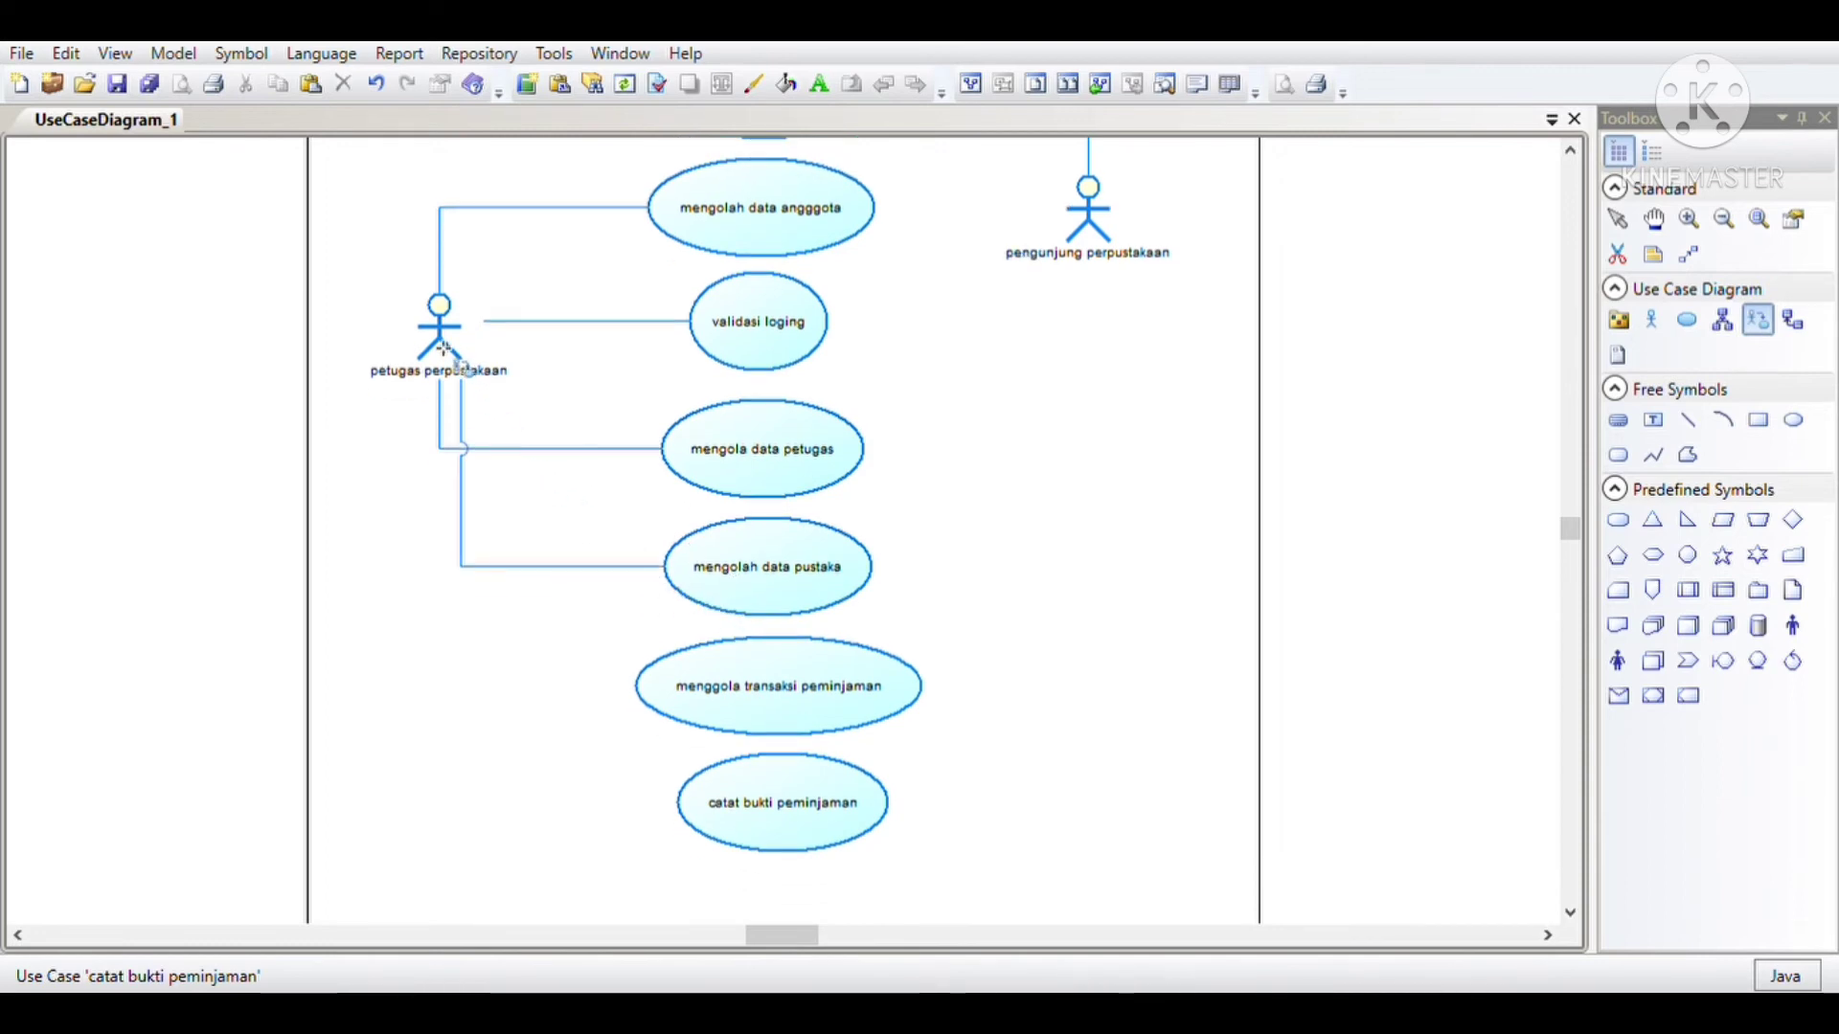
pyautogui.moveTo(444, 349); pyautogui.dragTo(713, 688)
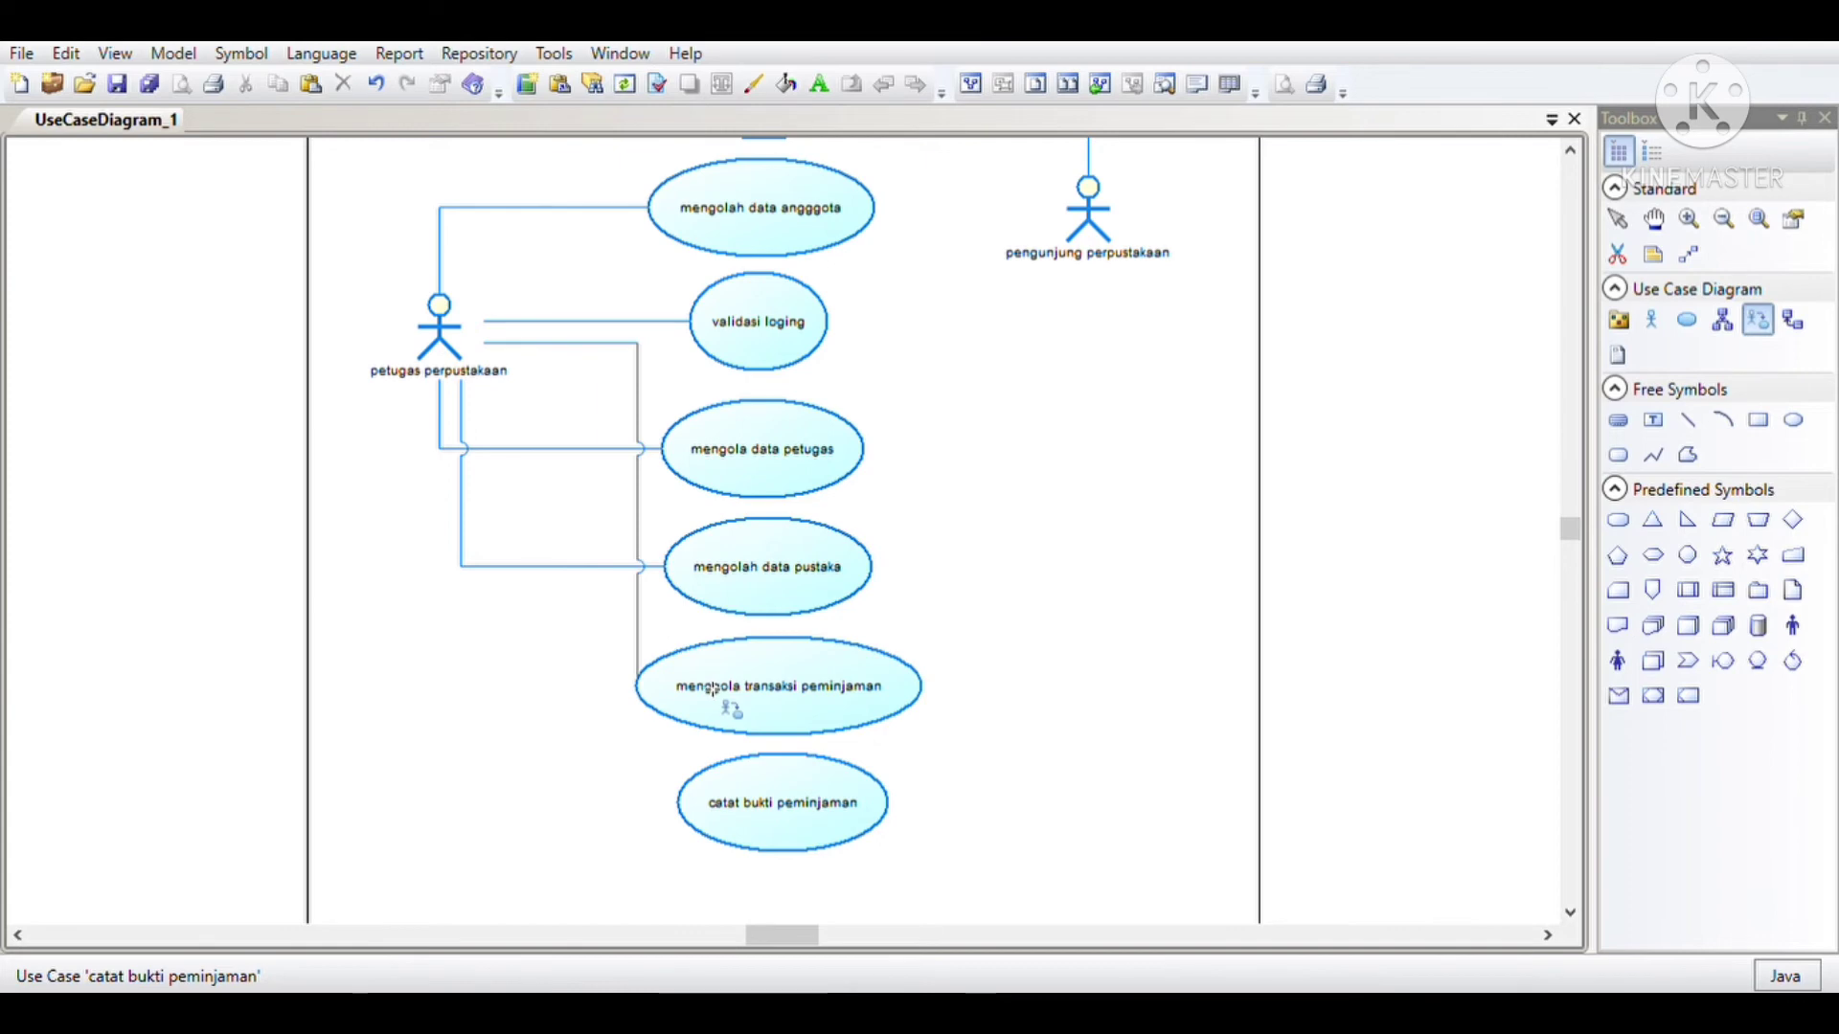
# Step: Move the catat bukti peminjaman use case out of the column, to the lower right of menggola transaksi peminjaman
pyautogui.scroll(1, 733, 556)
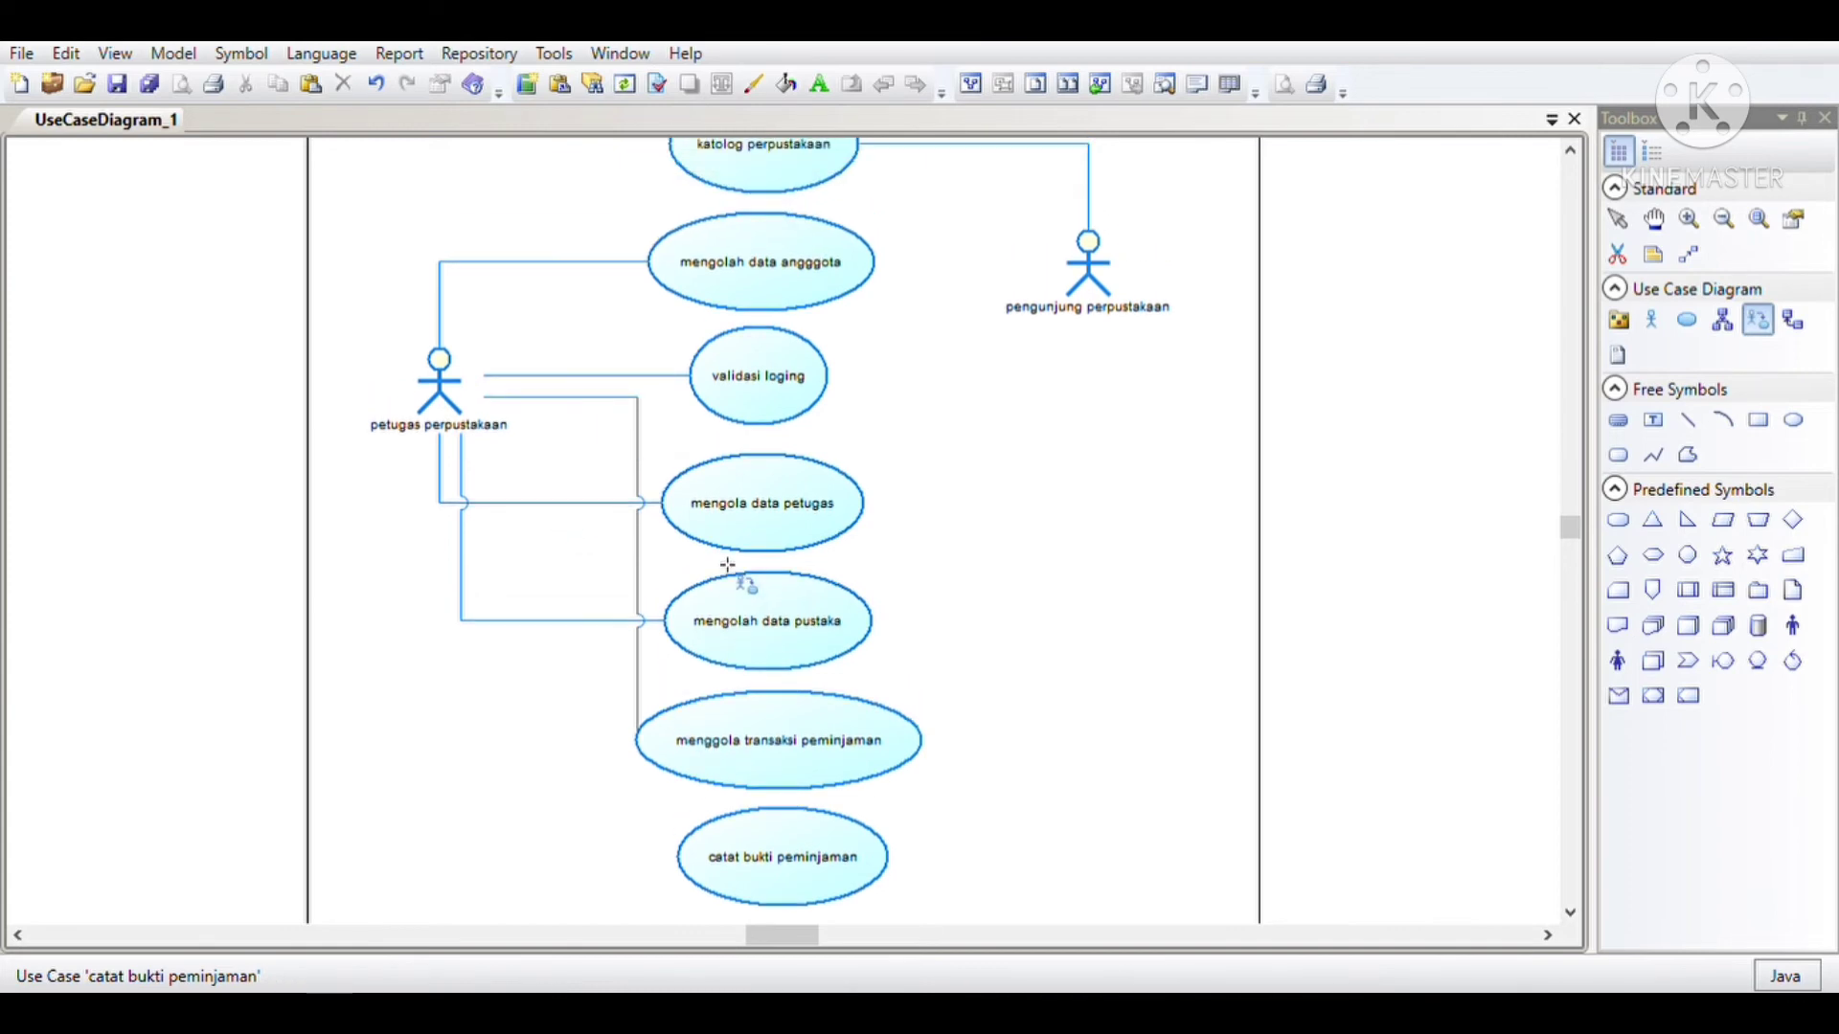
pyautogui.scroll(2, 728, 565)
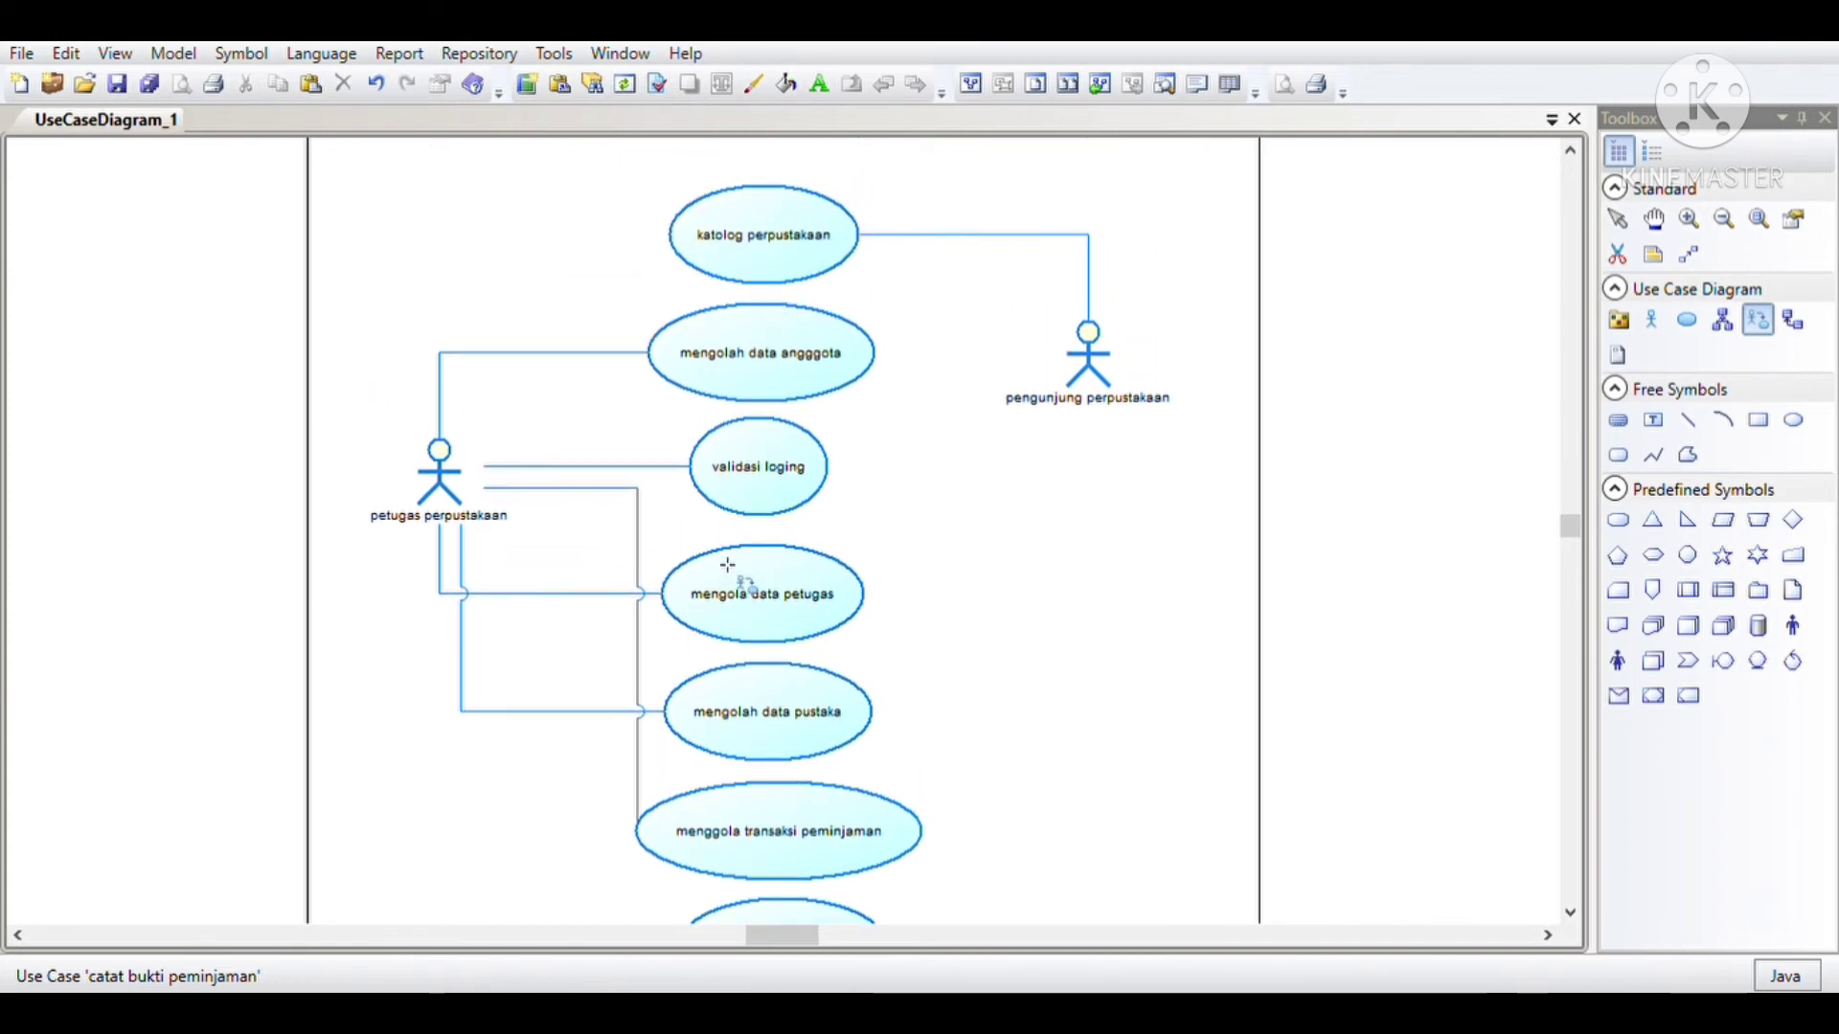
pyautogui.scroll(1, 728, 565)
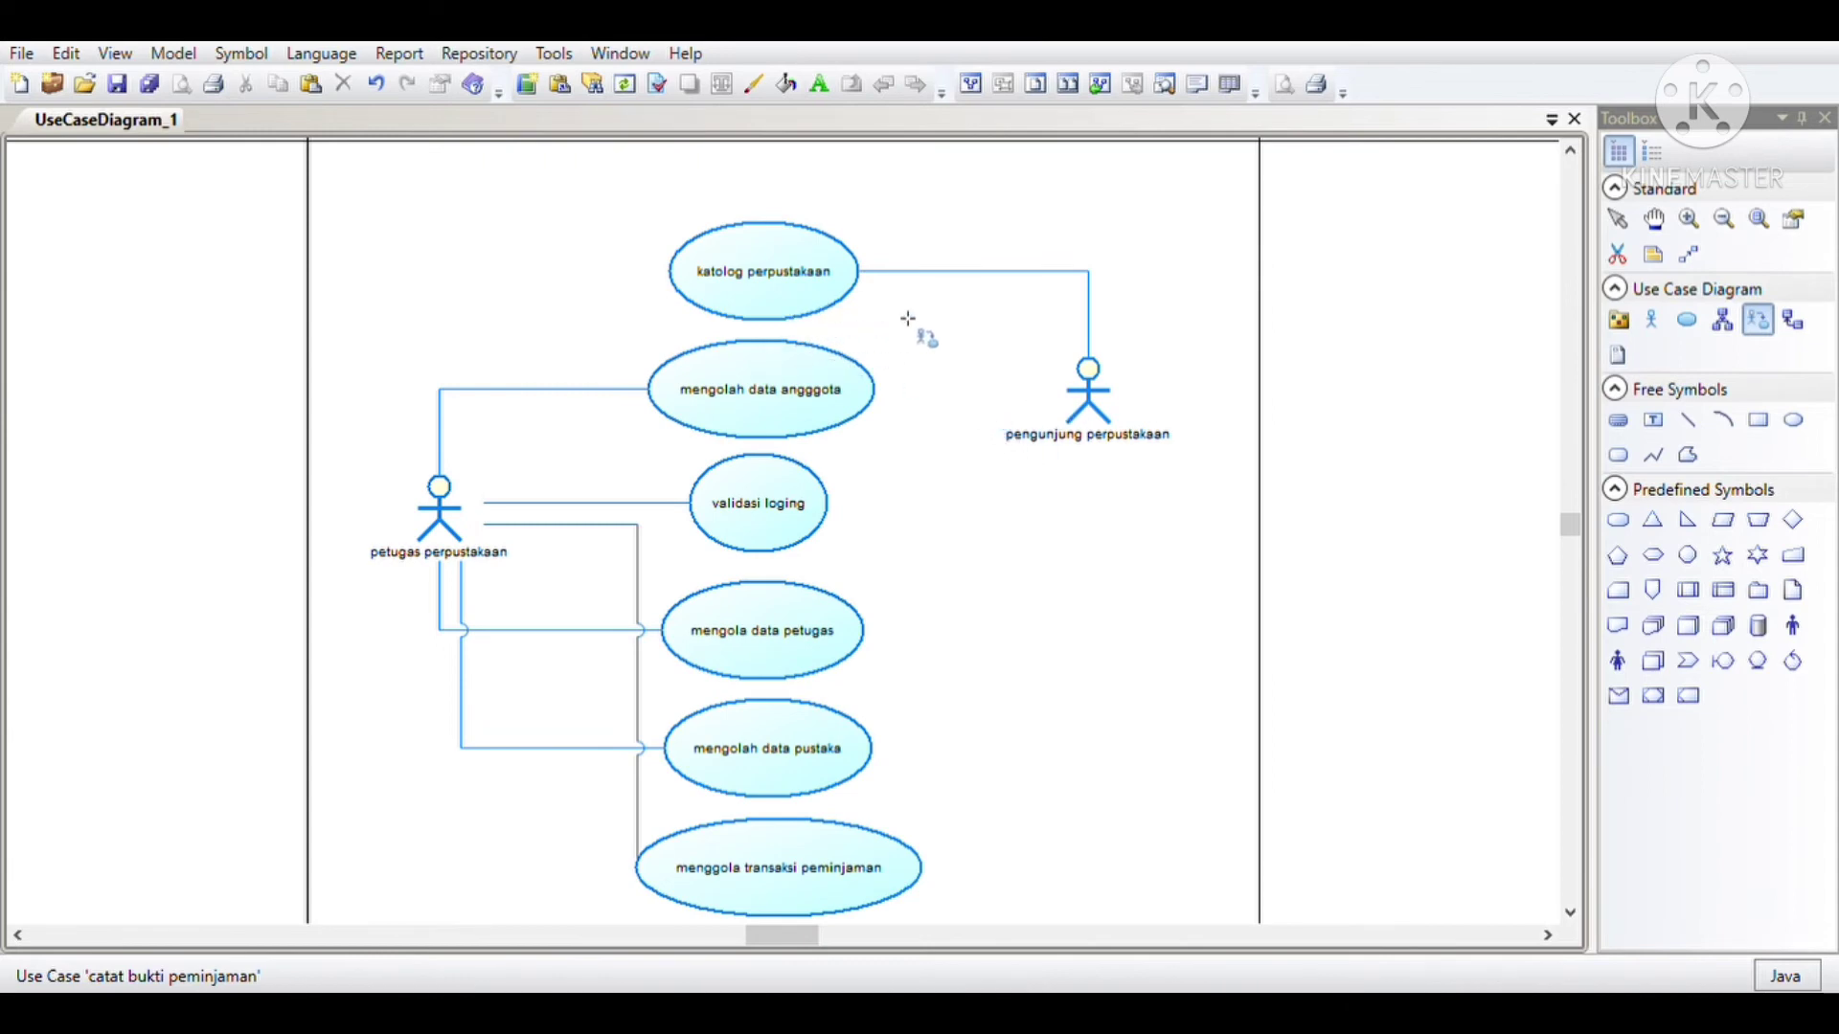
pyautogui.scroll(-2, 871, 470)
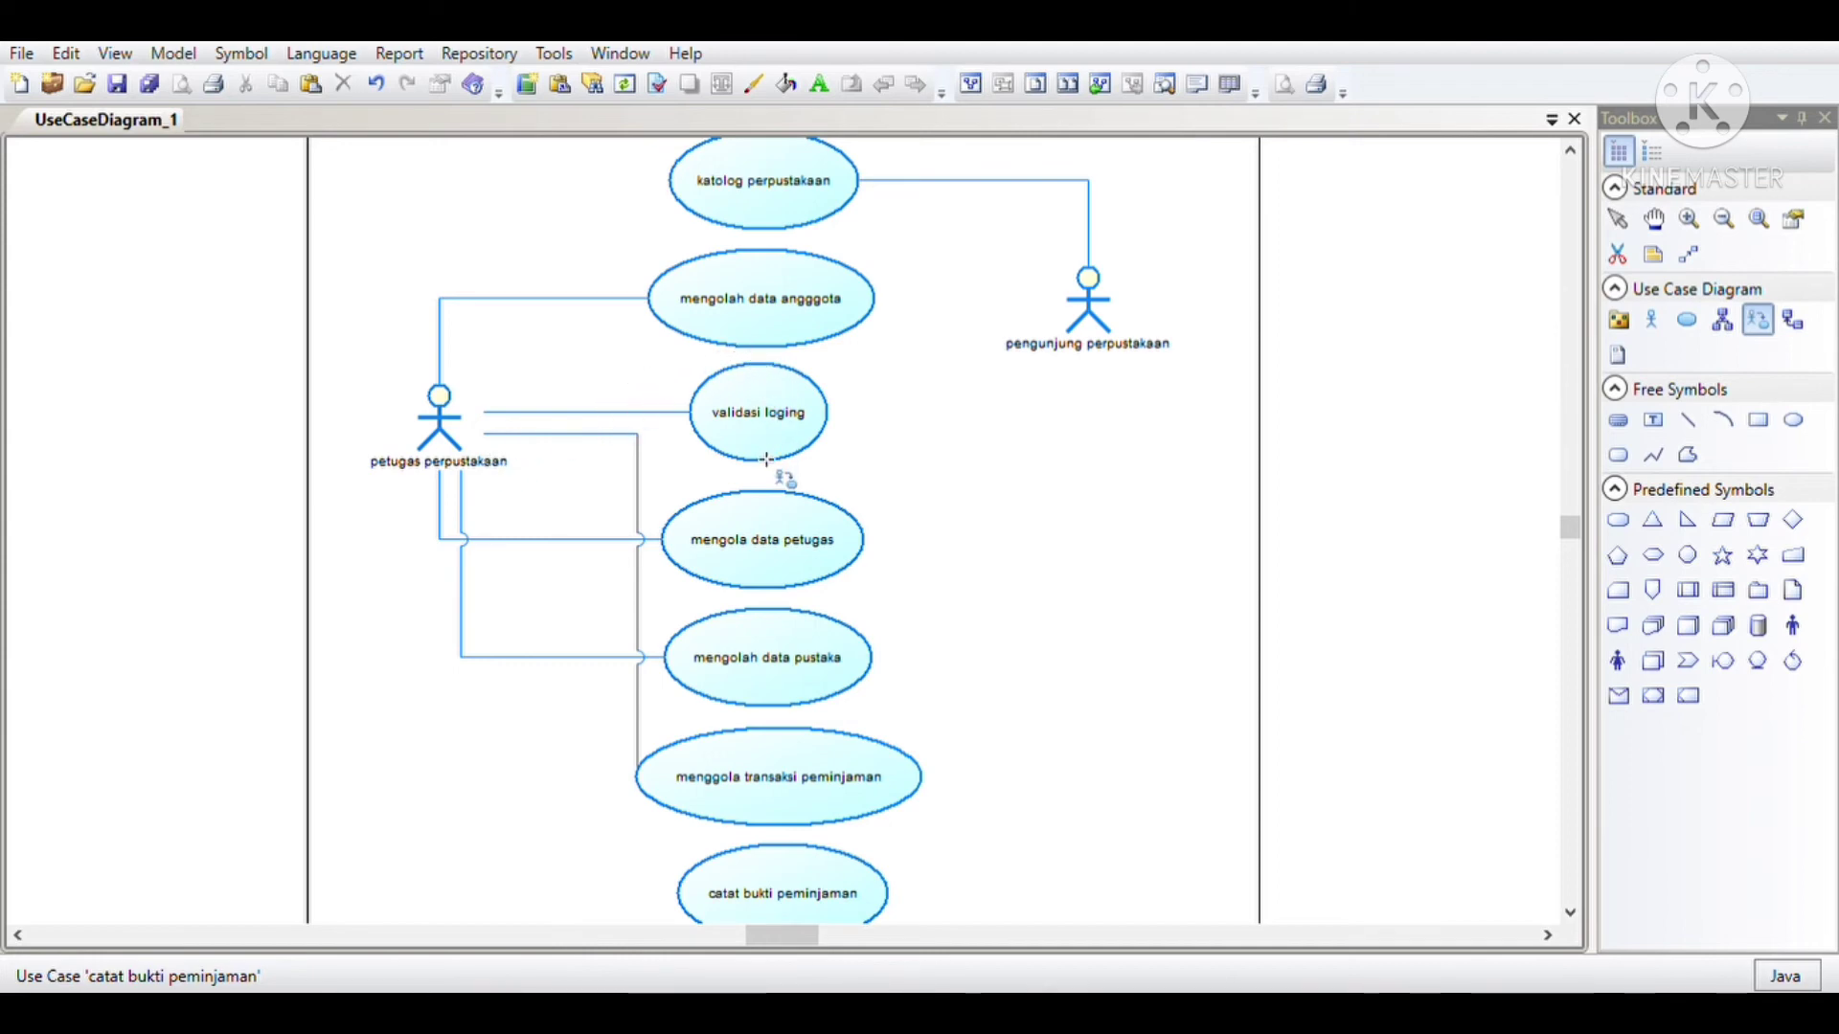
pyautogui.scroll(-2, 786, 444)
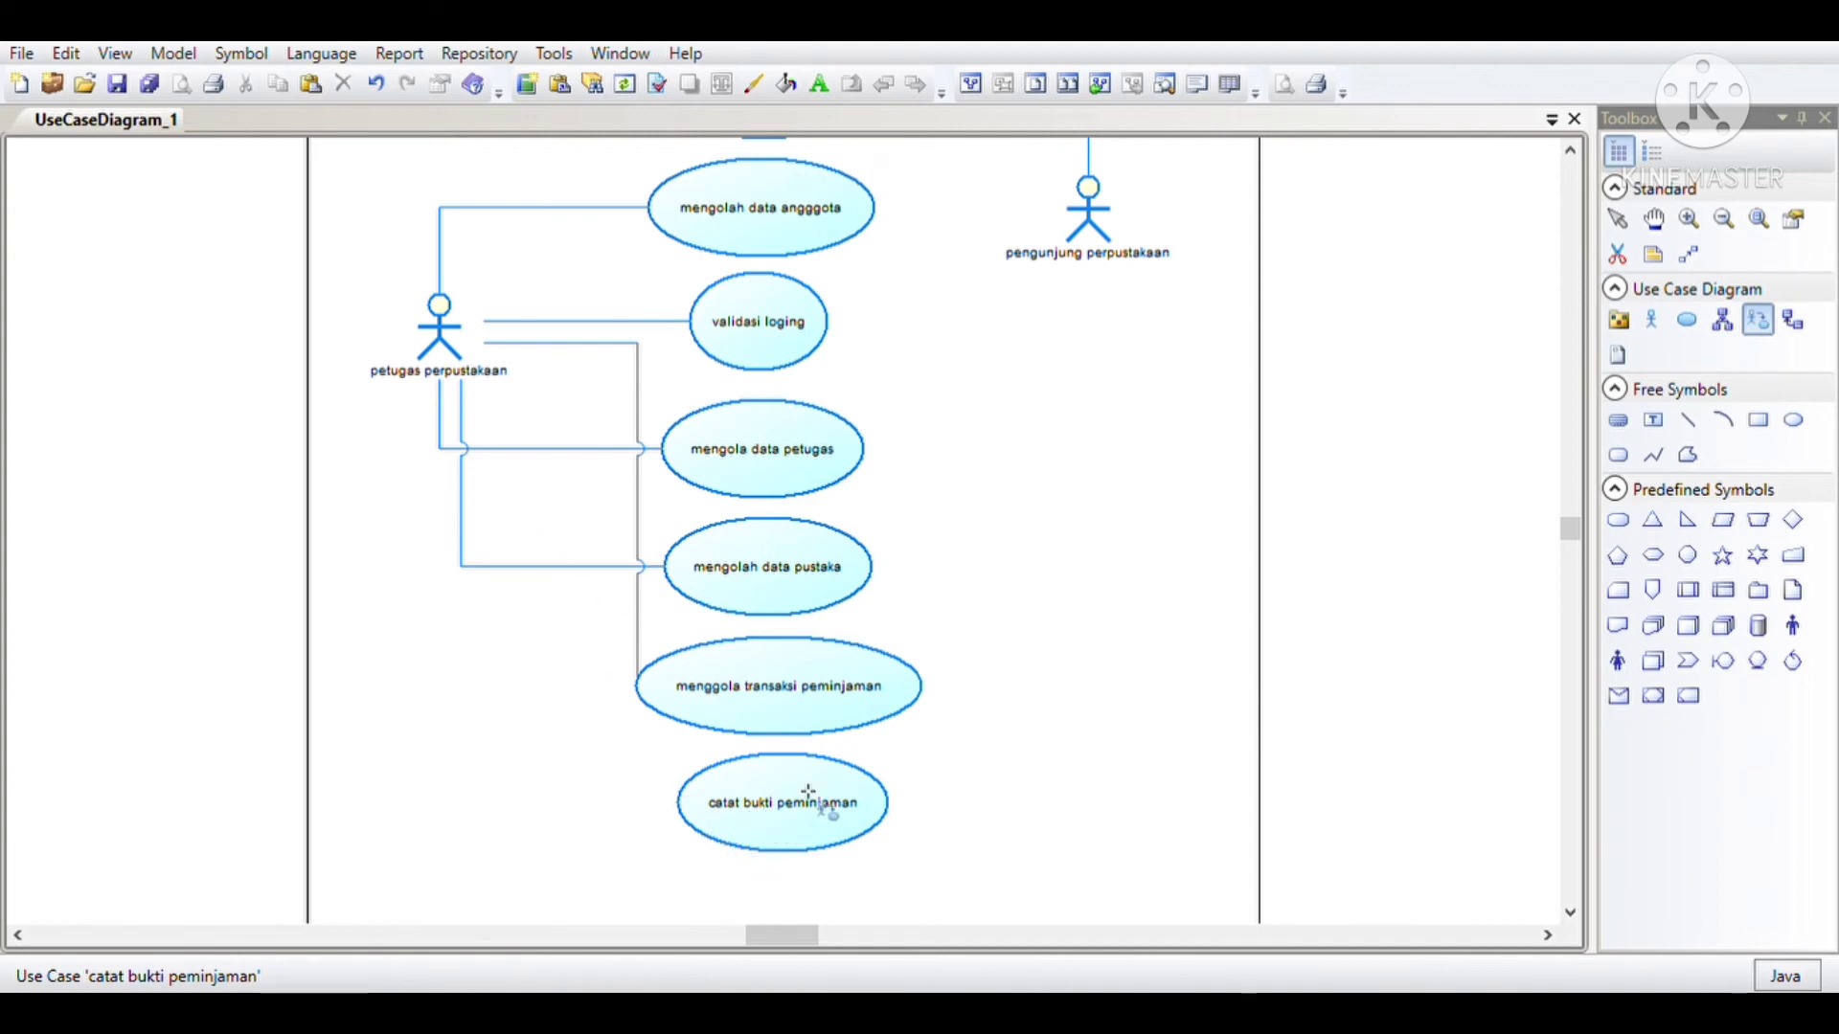
pyautogui.press('Escape')
pyautogui.moveTo(796, 817); pyautogui.dragTo(1080, 810)
# Step: Draw a dependency from the catat bukti peminjaman use case to menggola transaksi peminjaman
pyautogui.scroll(-1, 1031, 776)
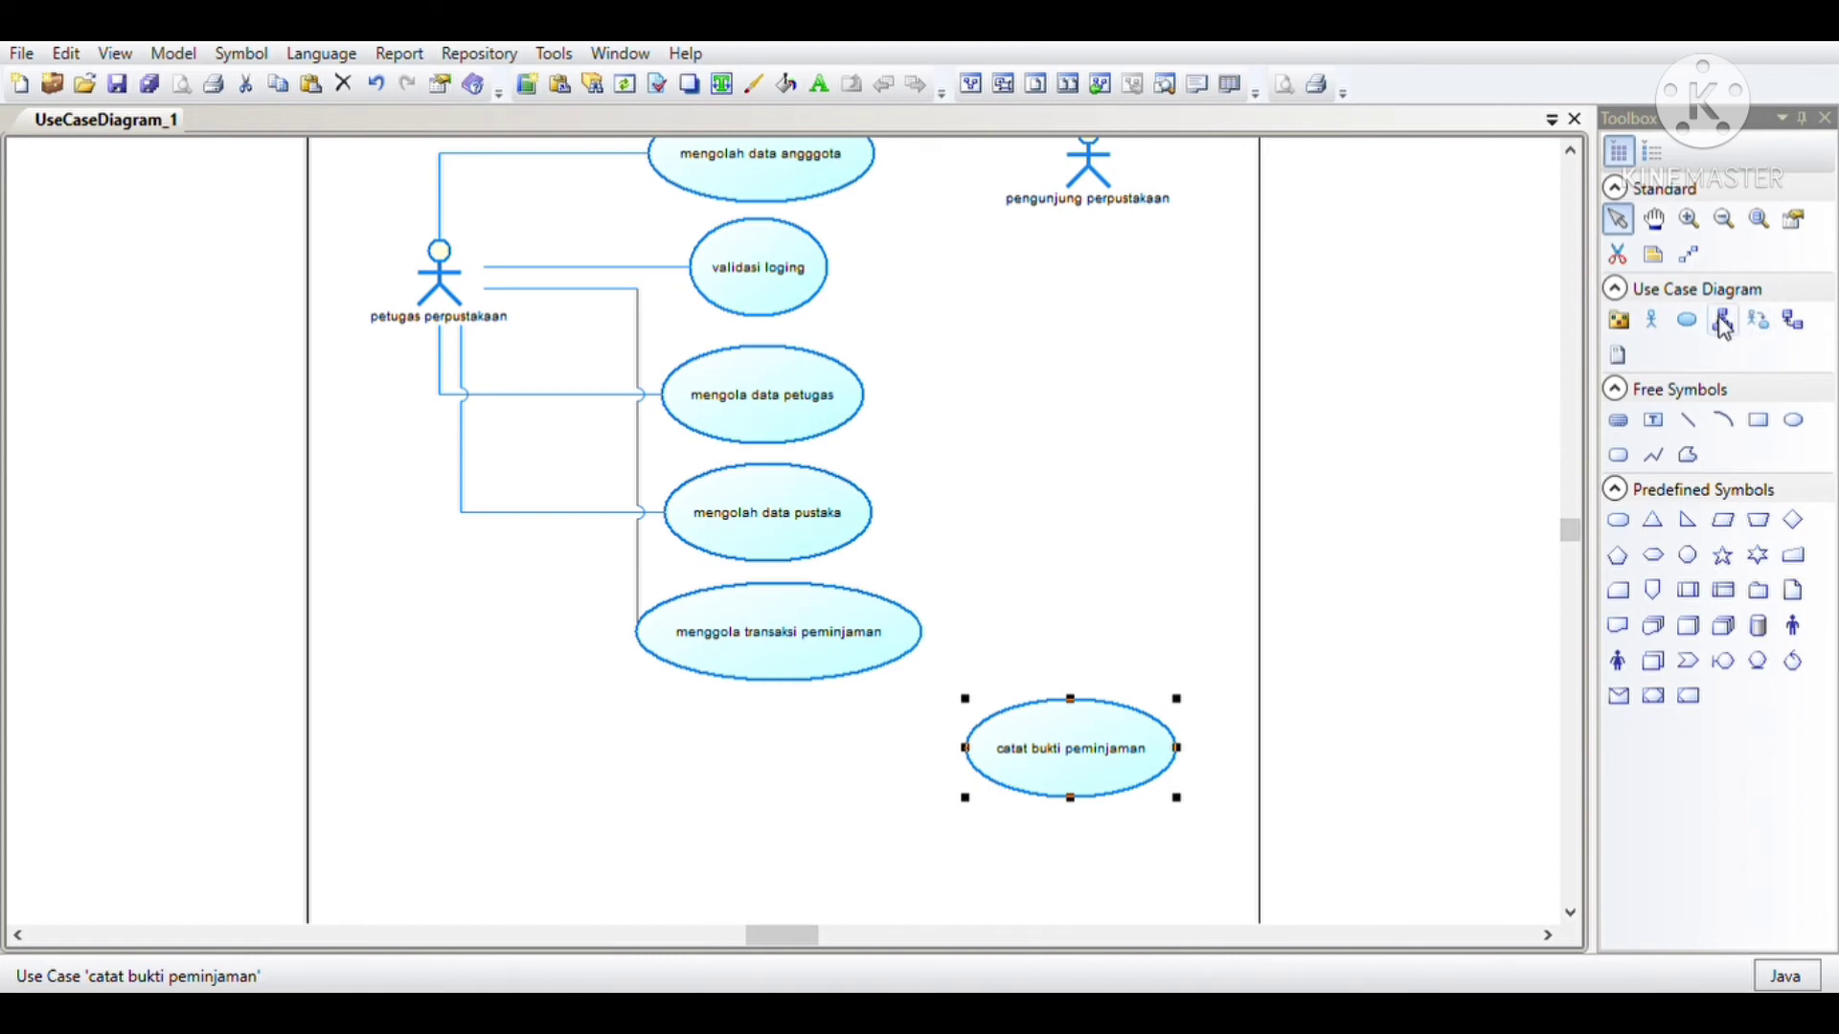
pyautogui.click(1793, 320)
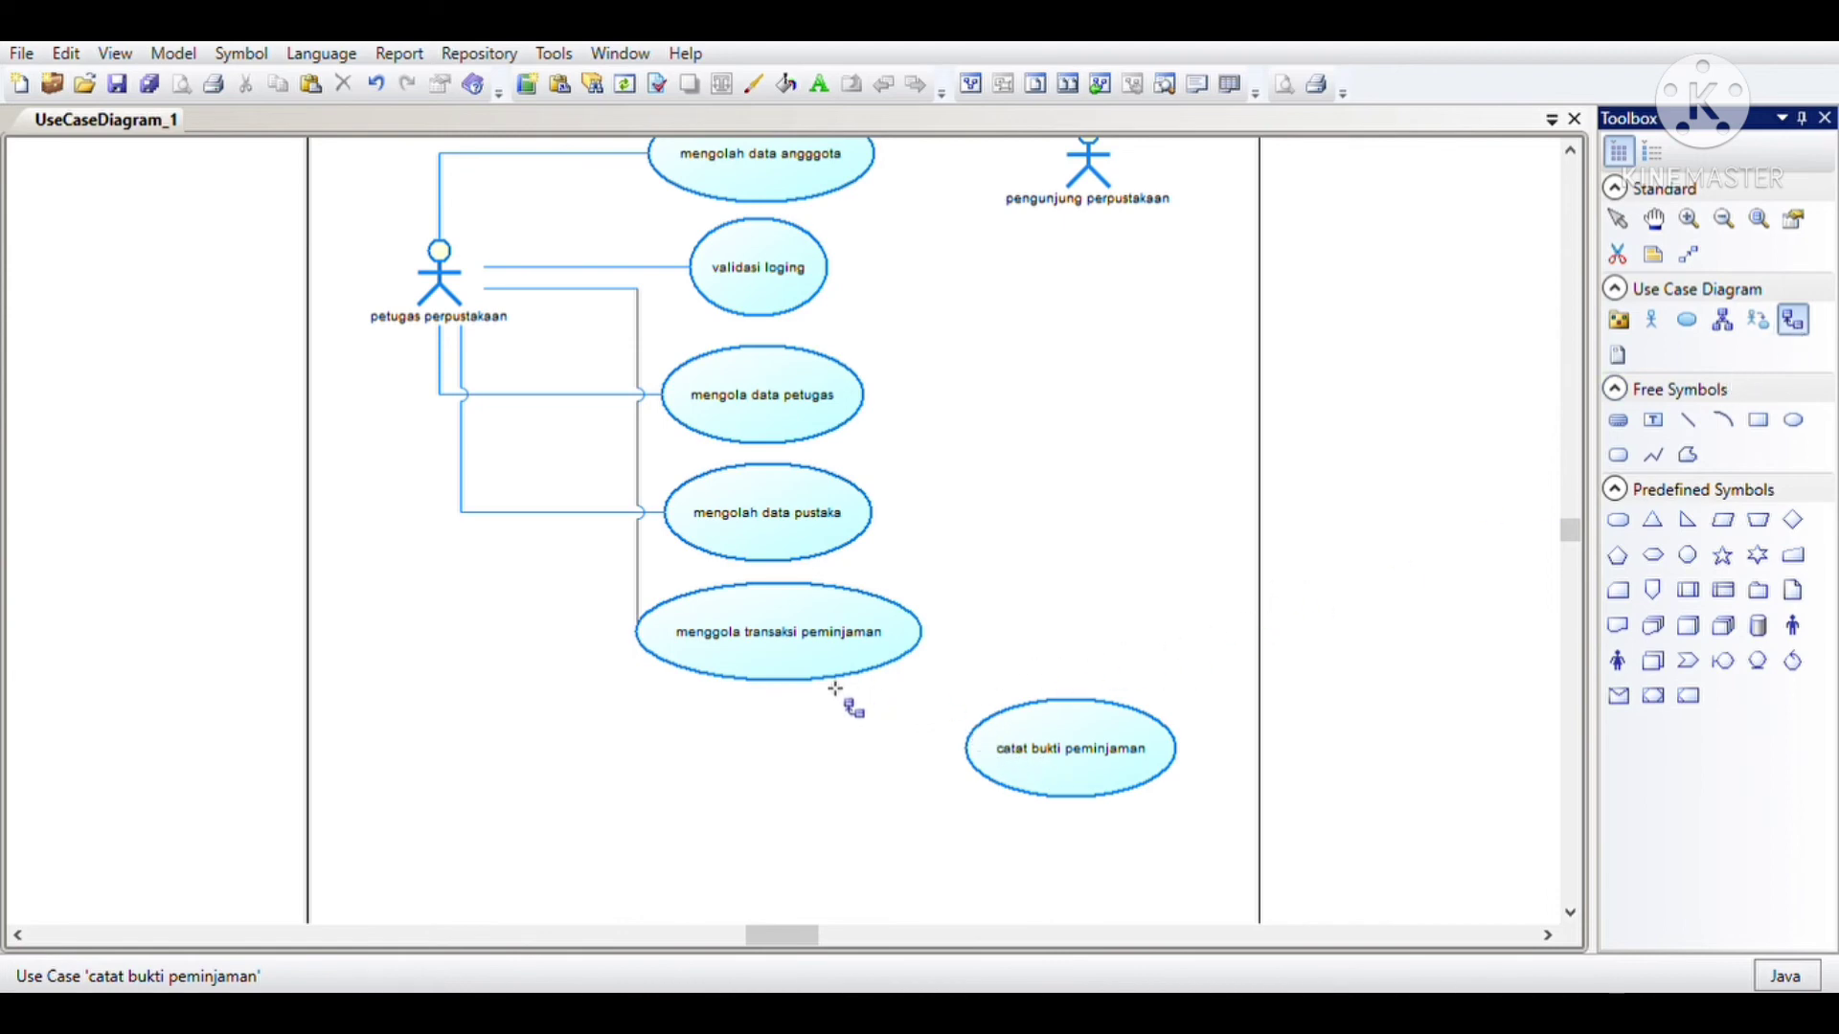
pyautogui.moveTo(1046, 720); pyautogui.dragTo(895, 657)
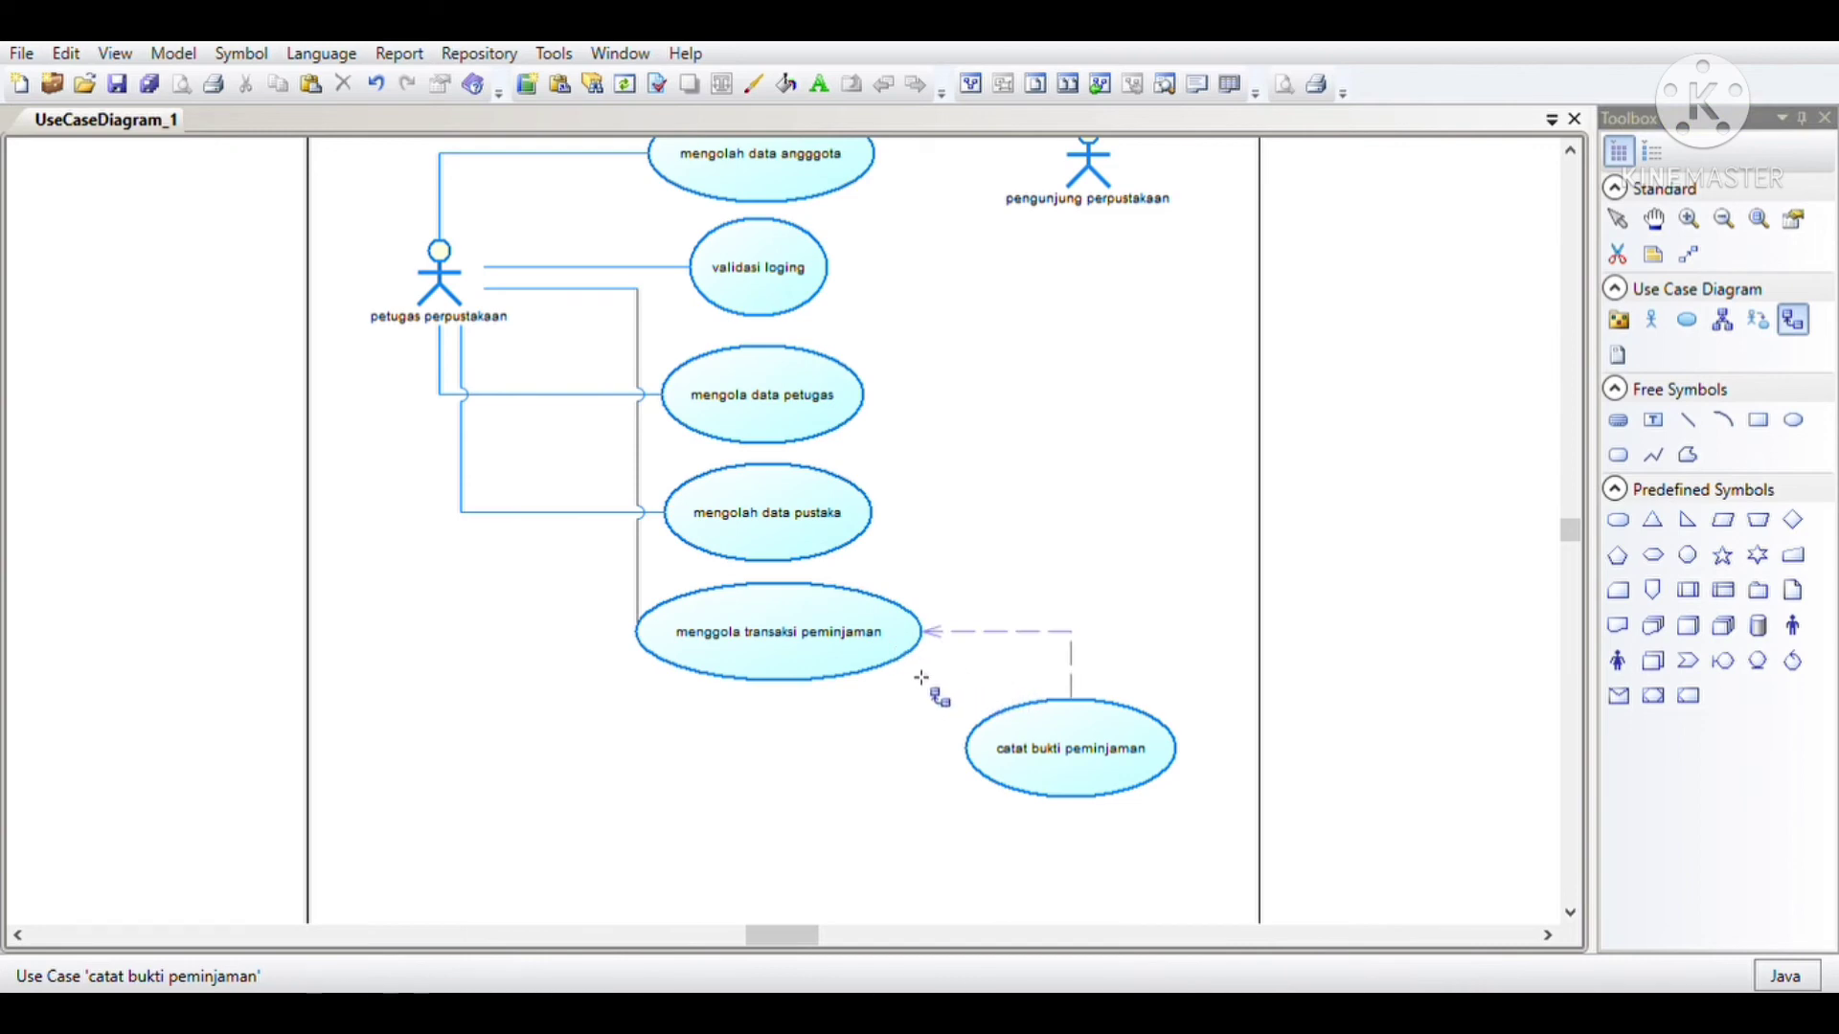
pyautogui.press('Escape')
# Step: Give the dependency between the two peminjaman use cases the include stereotype and move its label just above the dashed line
pyautogui.click(1015, 634)
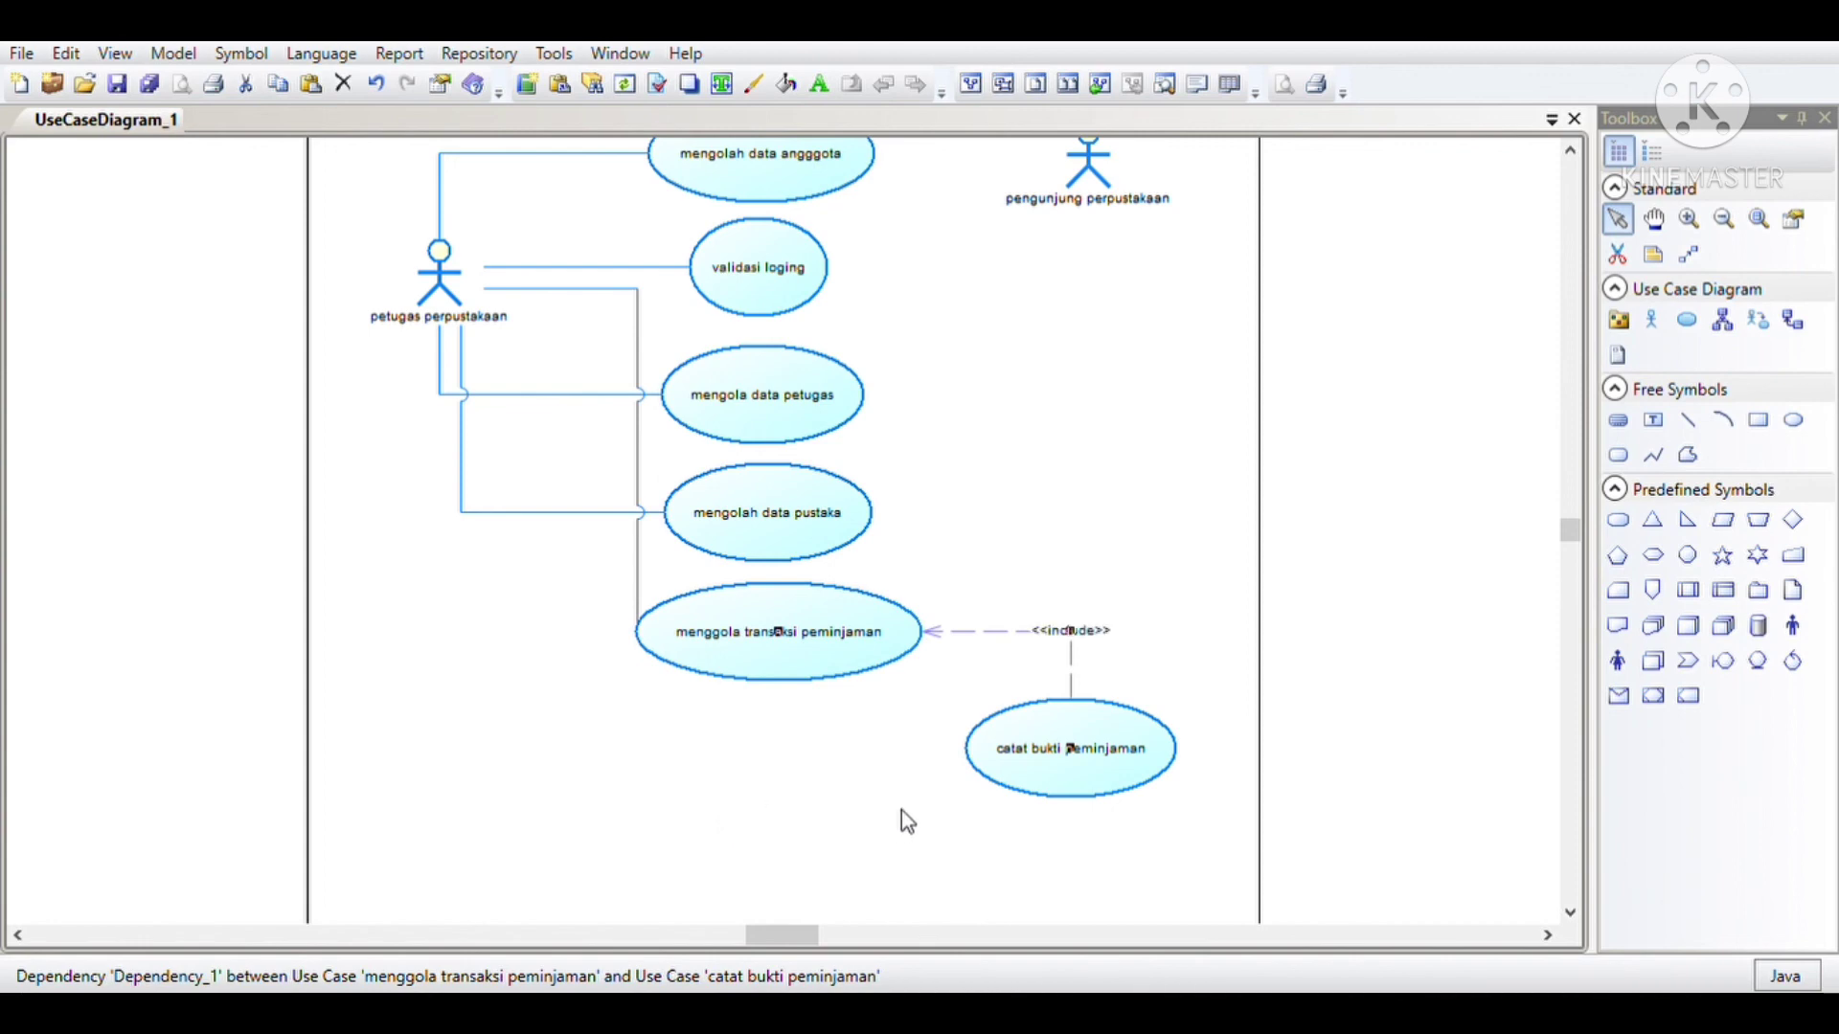
pyautogui.click(1102, 640)
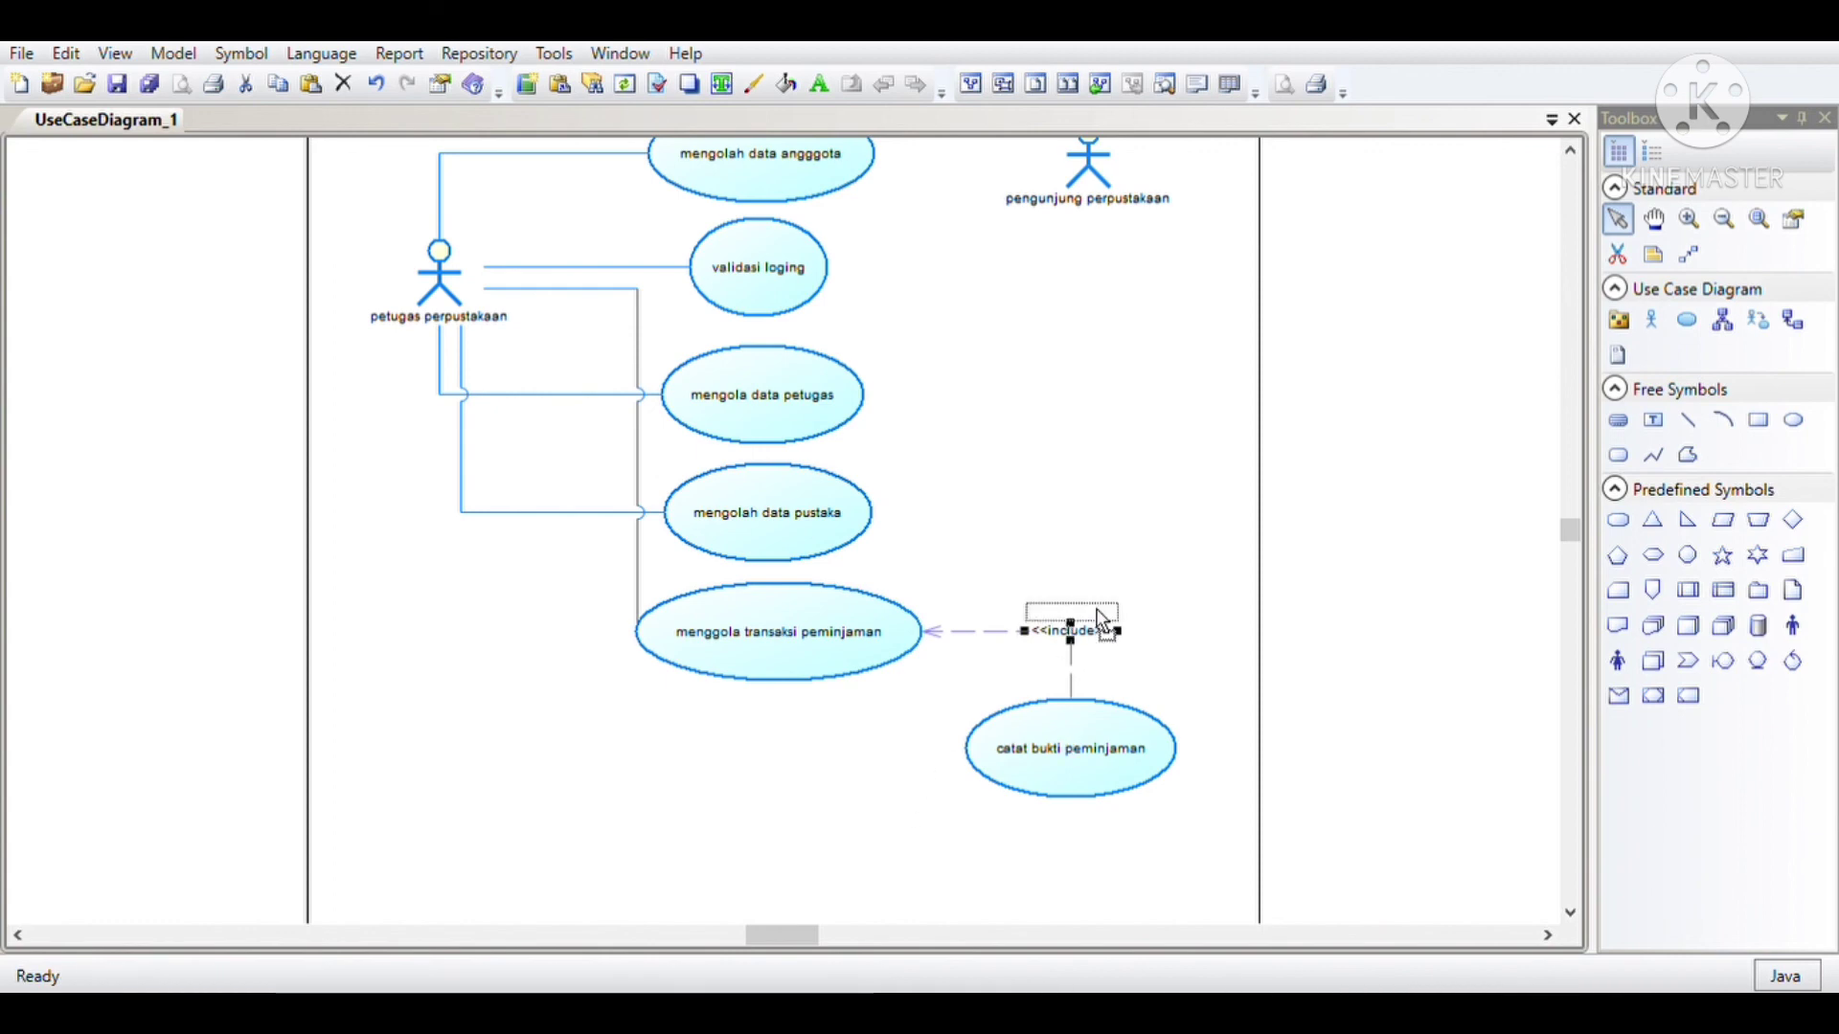
pyautogui.moveTo(1102, 640); pyautogui.dragTo(1101, 621)
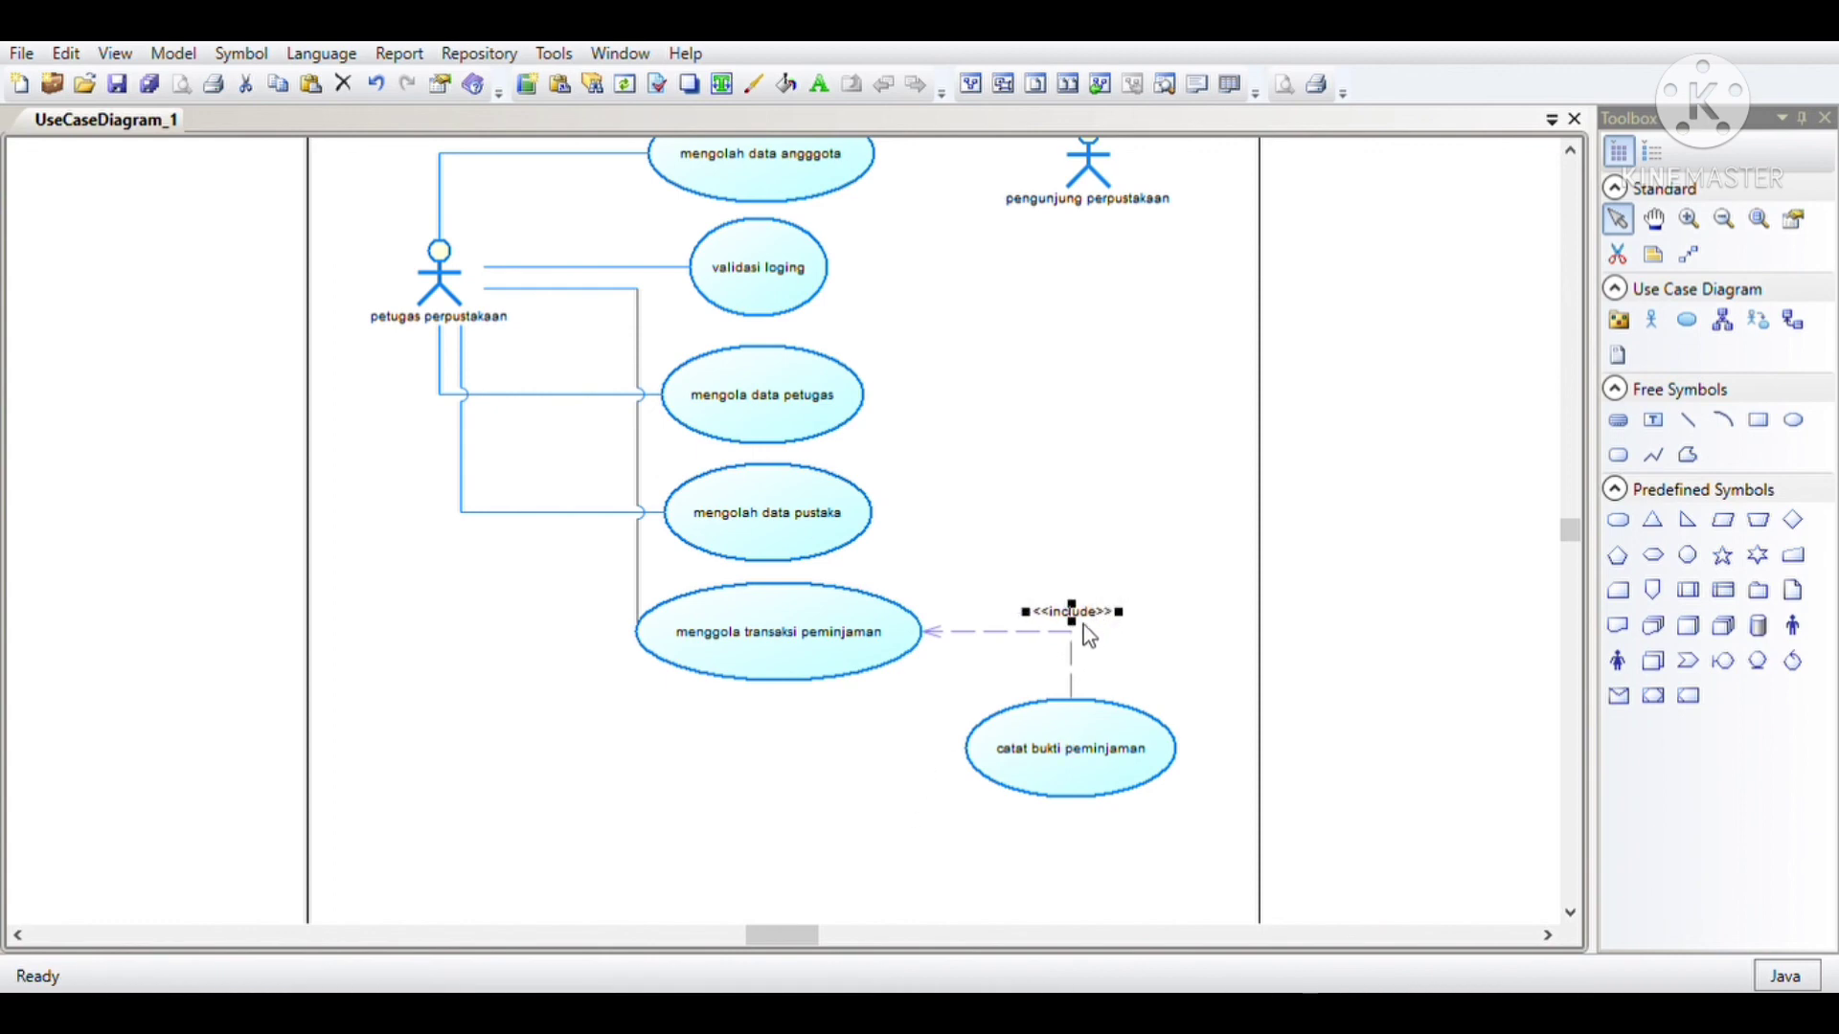
# Step: Review the whole diagram from katolog perpustakaan down to catat bukti peminjaman, checking the actors' associations and the include dependency
pyautogui.scroll(4, 931, 655)
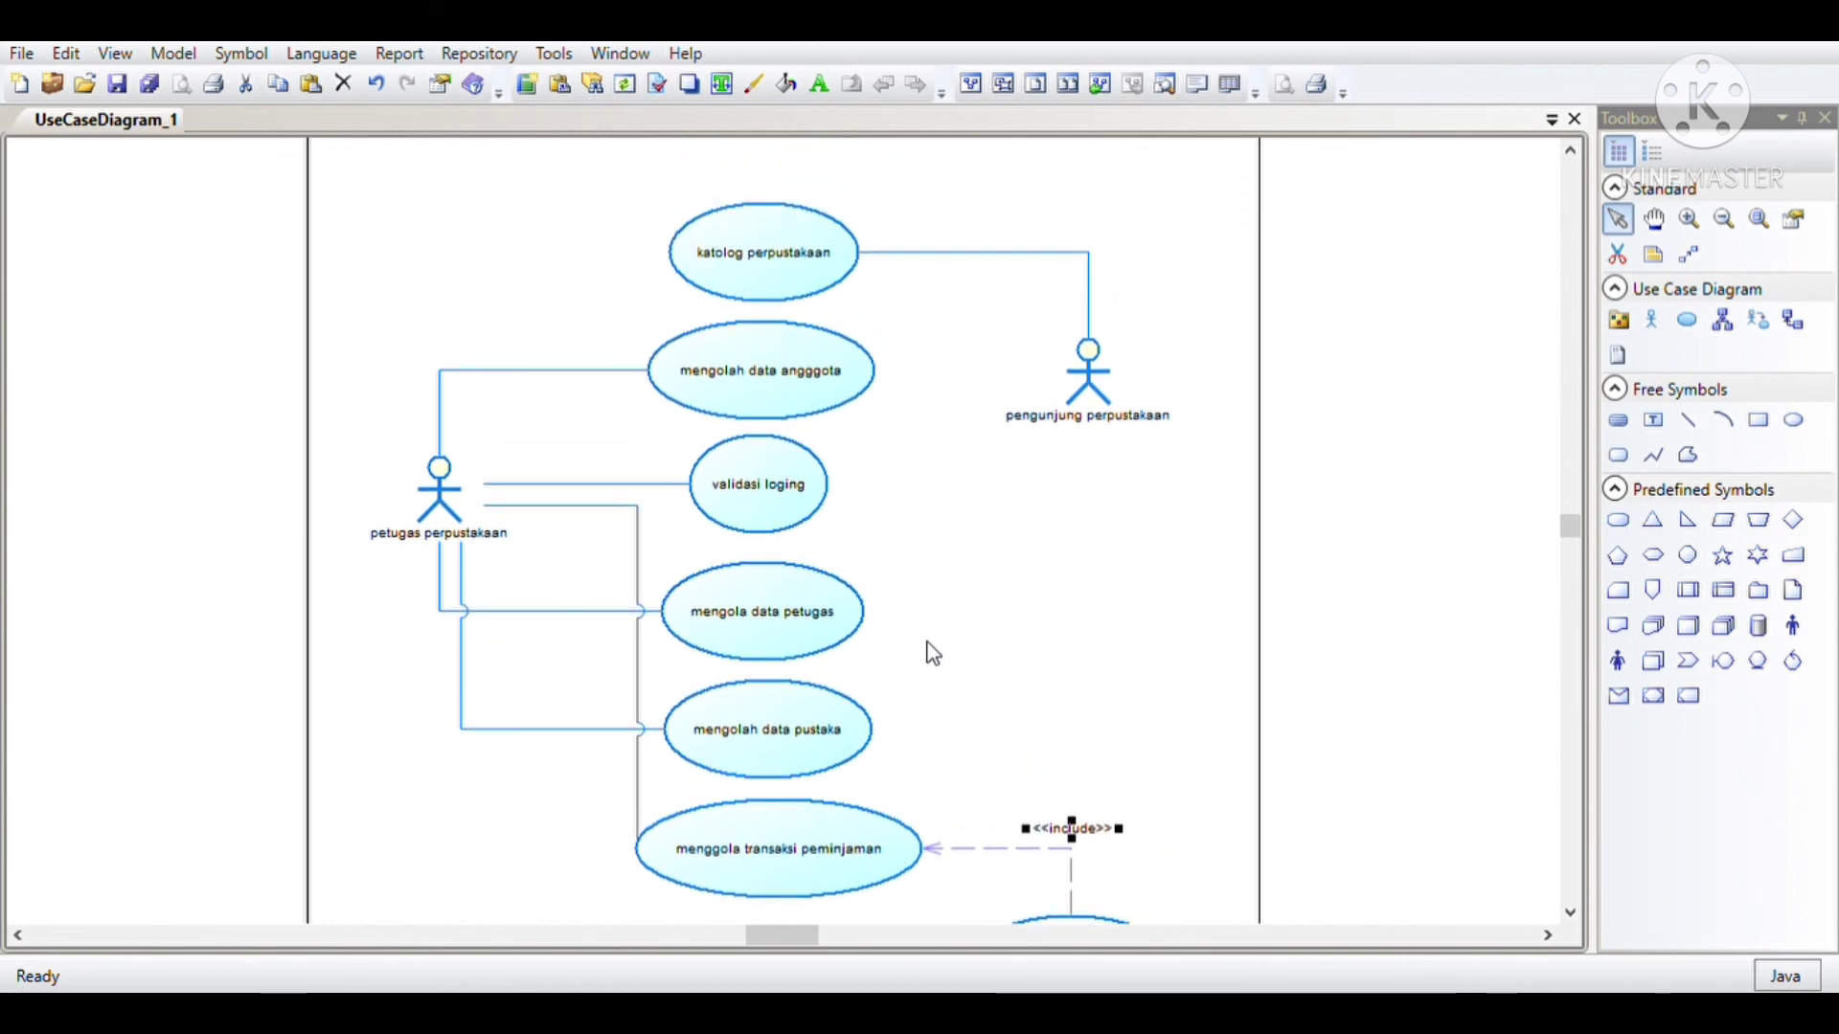
pyautogui.scroll(2, 933, 654)
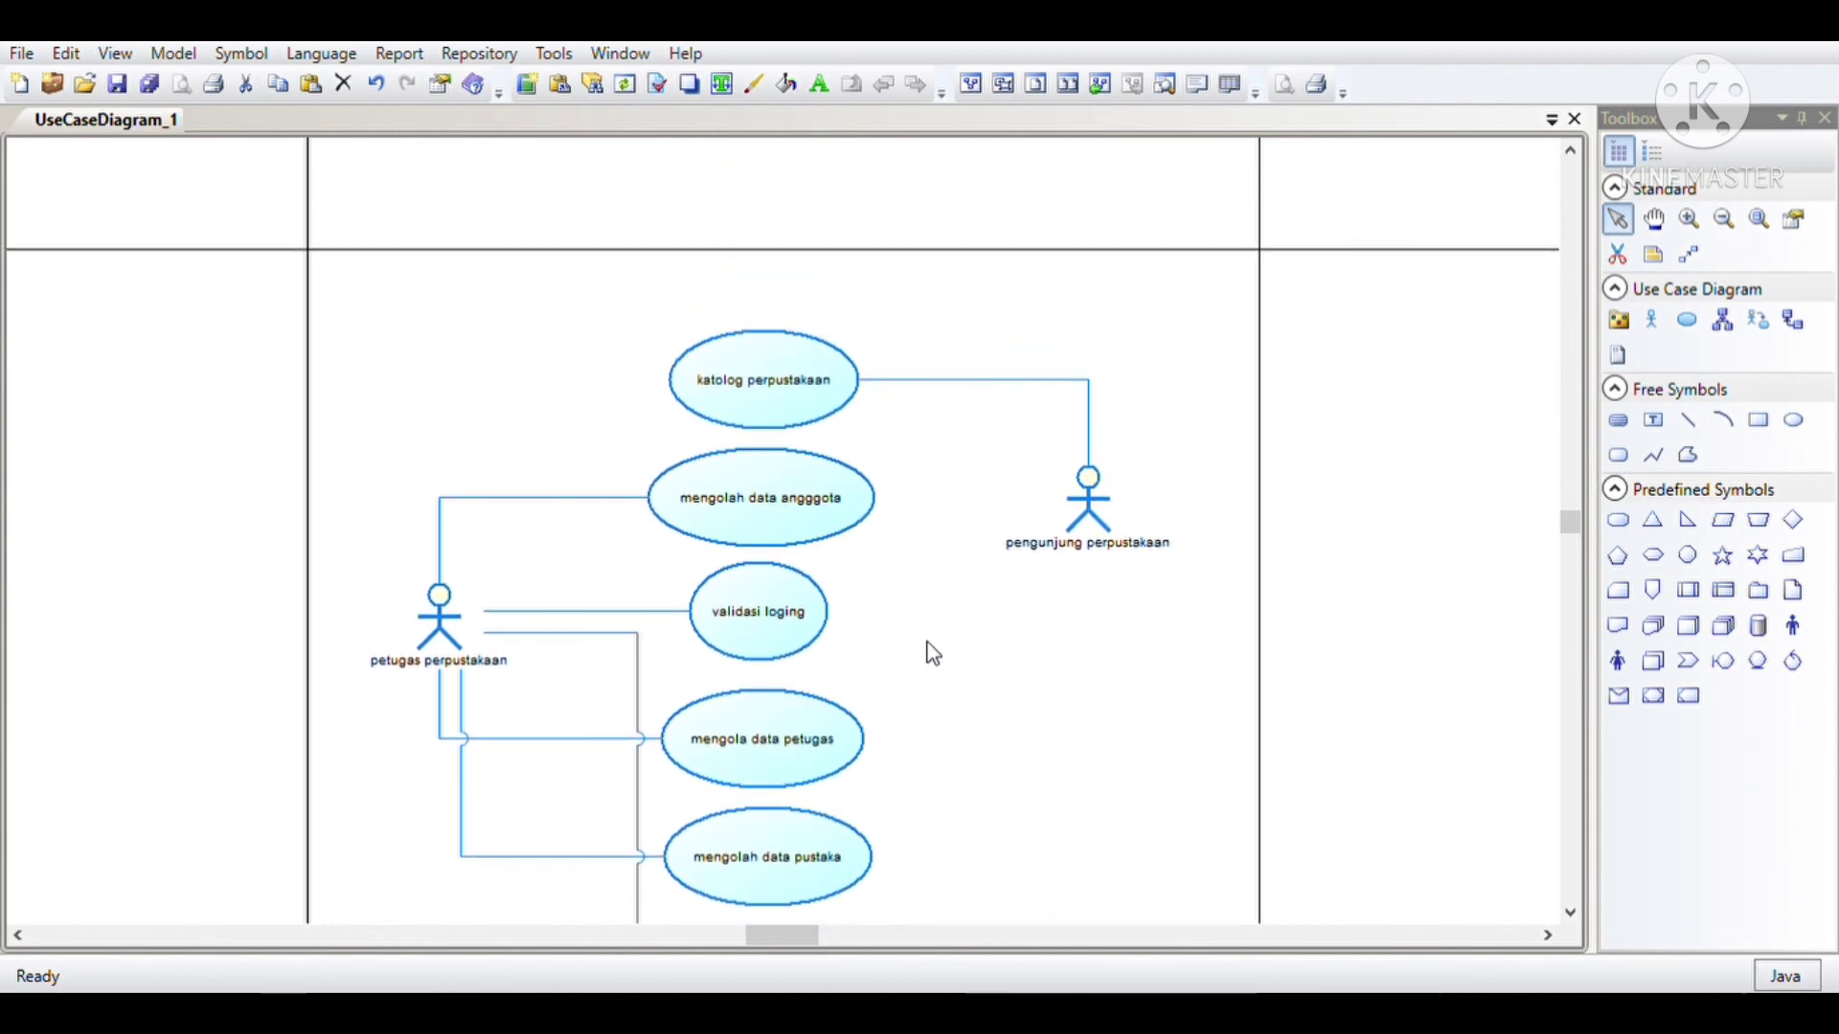
pyautogui.scroll(-2, 933, 654)
pyautogui.scroll(-4, 933, 654)
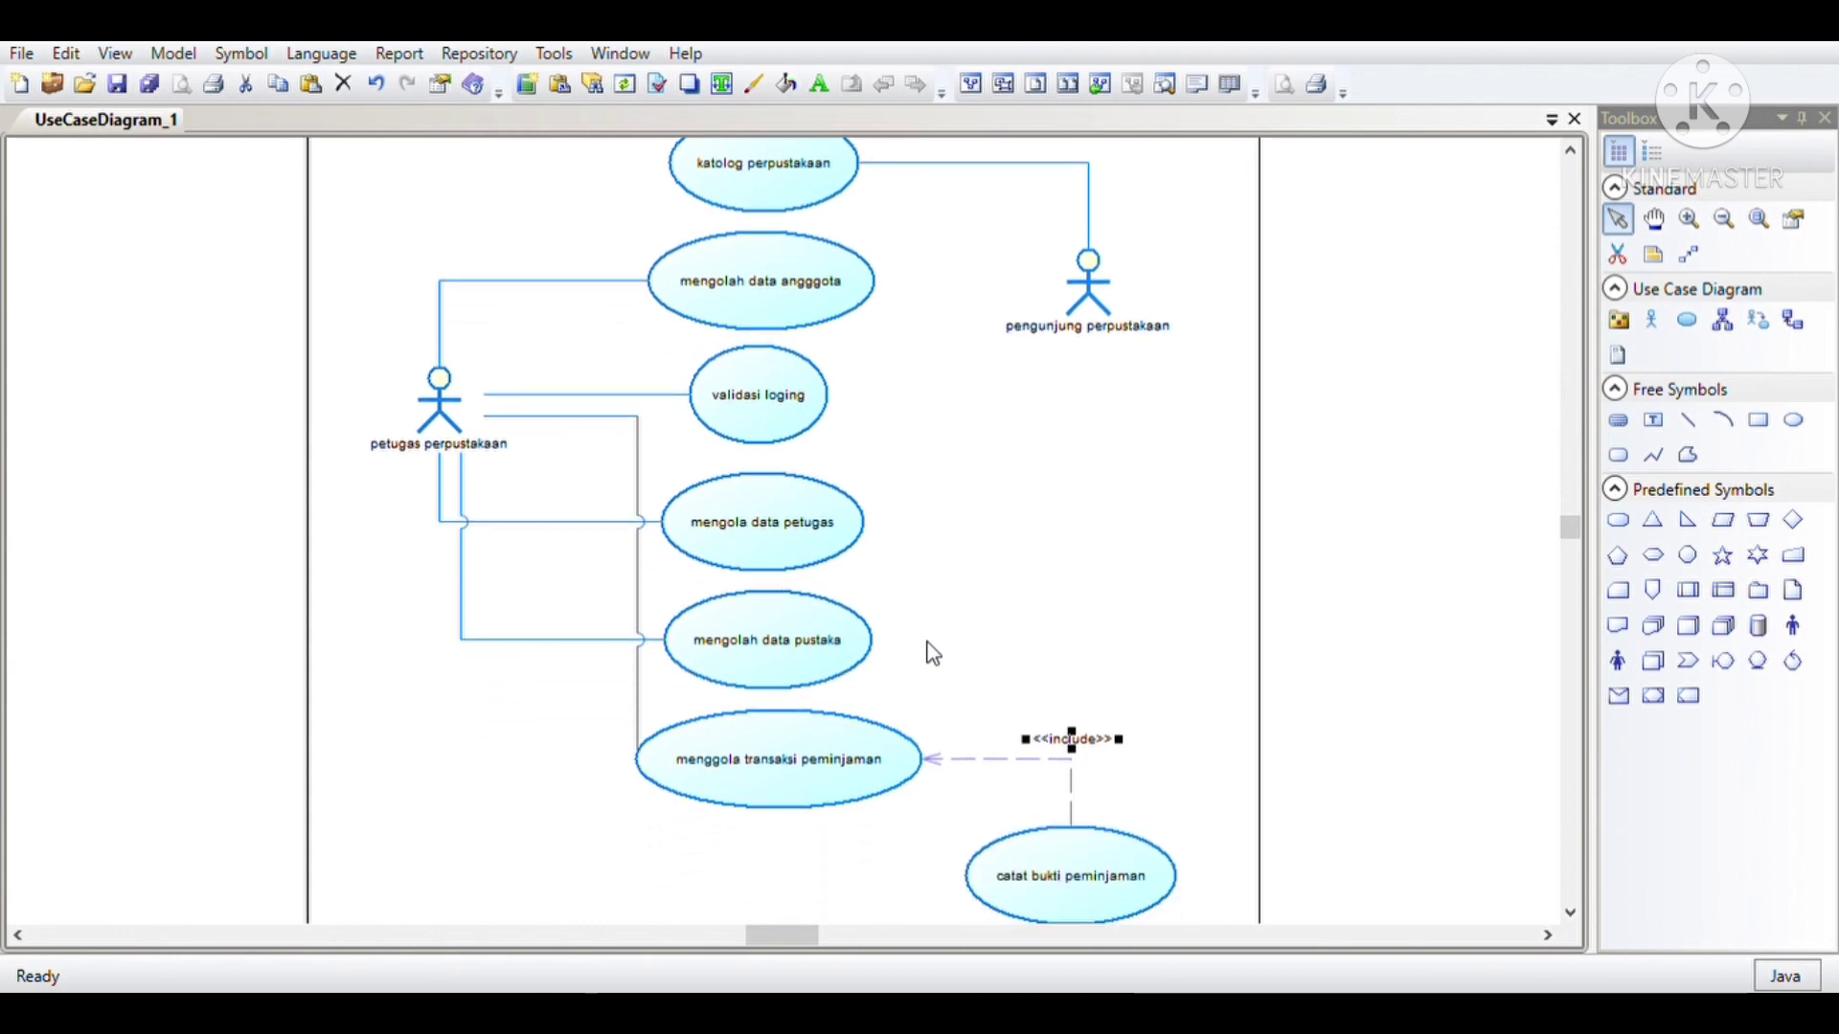
pyautogui.scroll(-1, 933, 654)
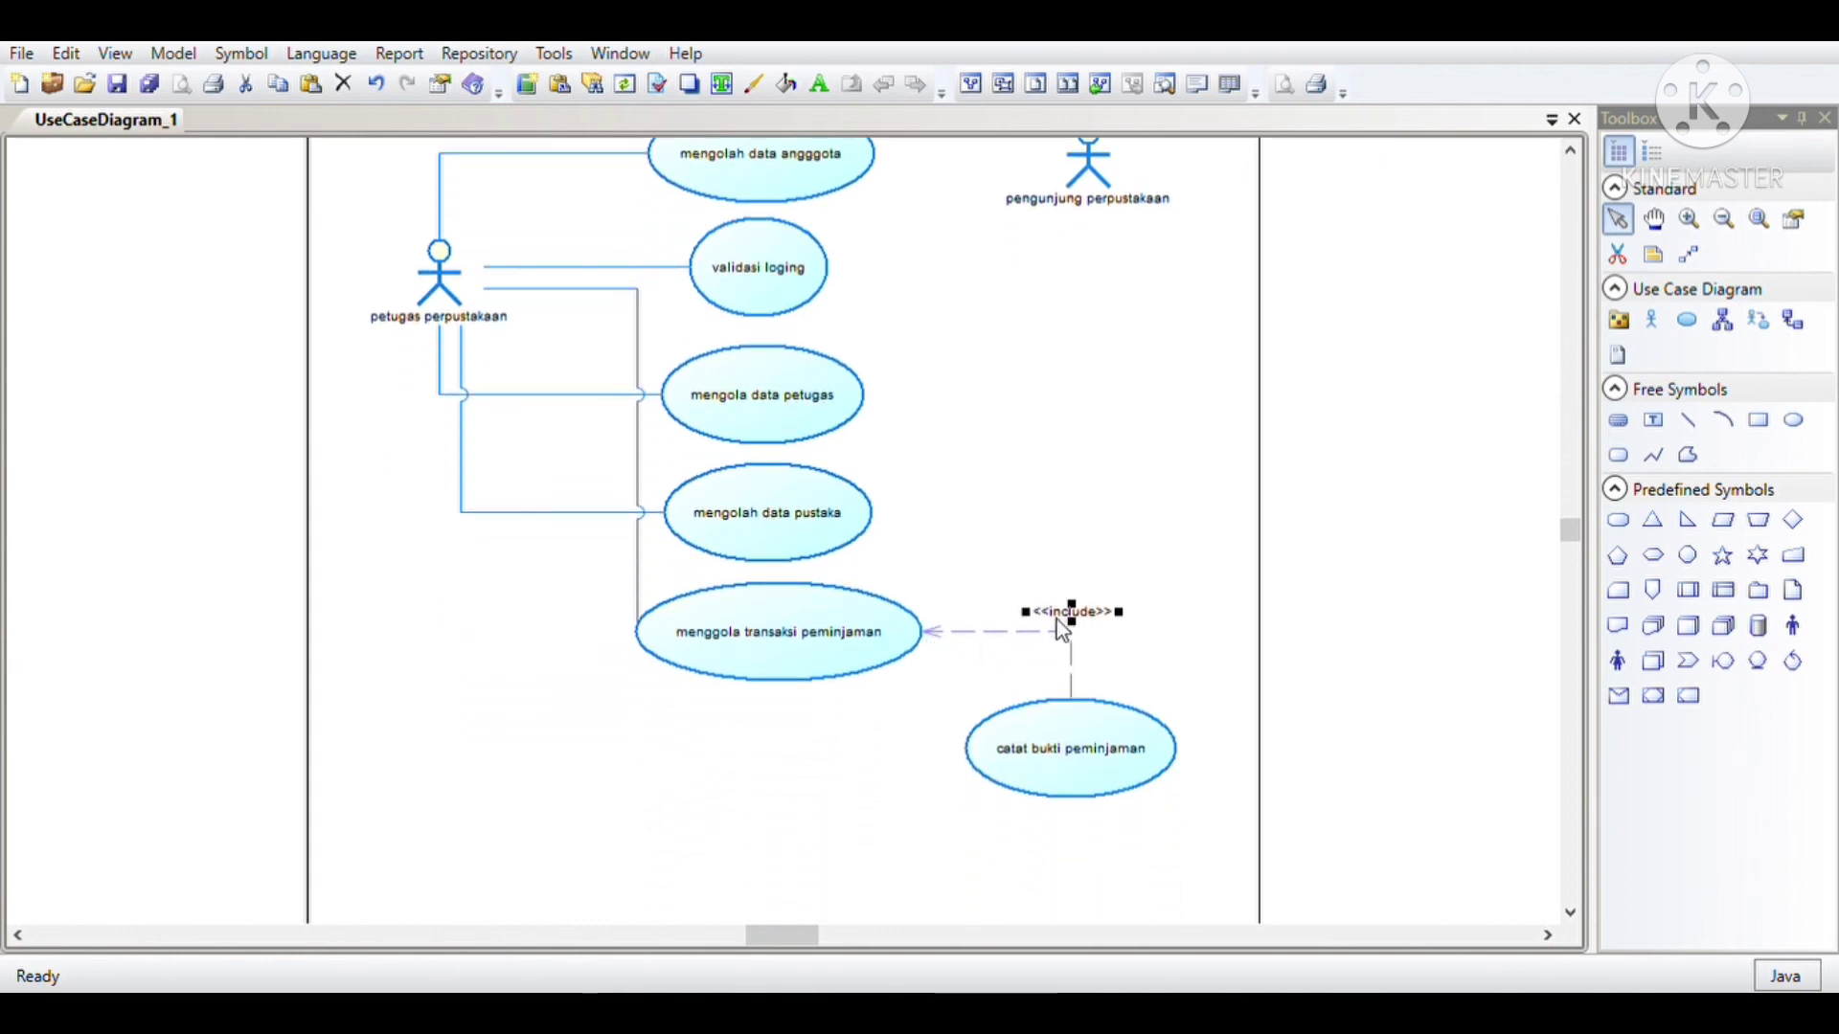
pyautogui.scroll(2, 723, 681)
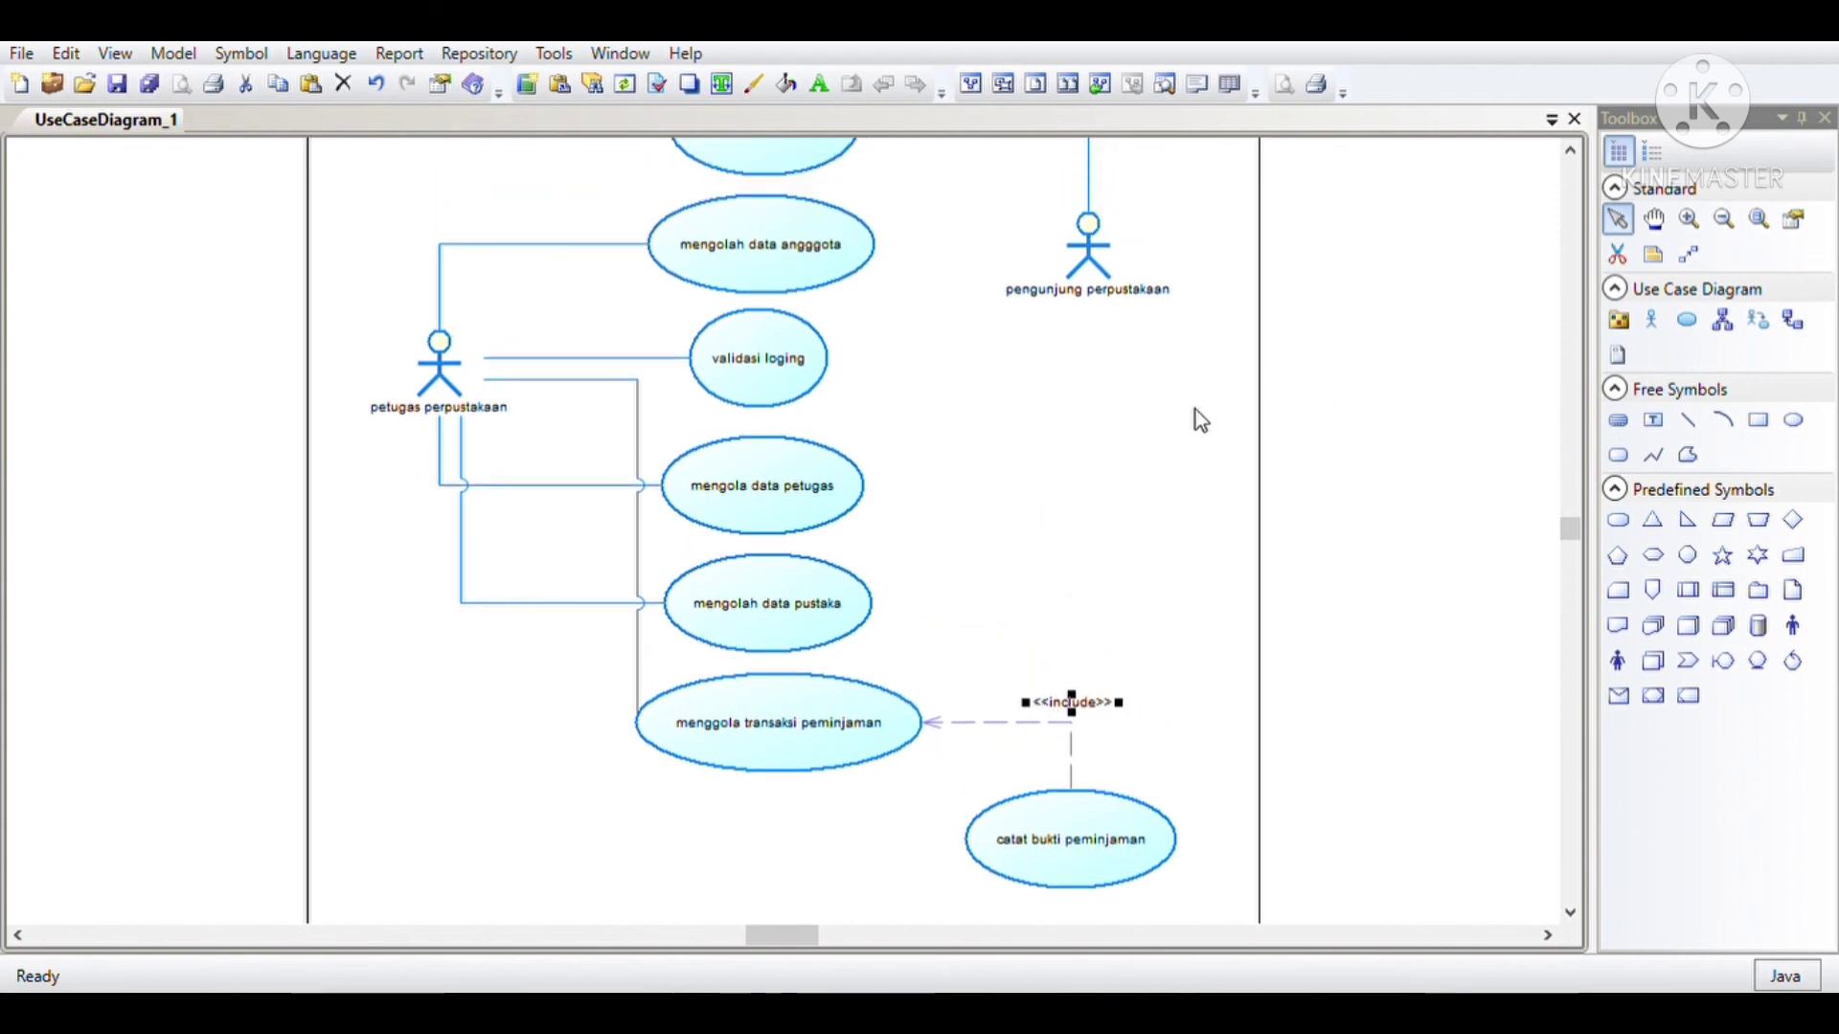
pyautogui.scroll(1, 925, 575)
pyautogui.scroll(1, 867, 588)
pyautogui.scroll(1, 867, 590)
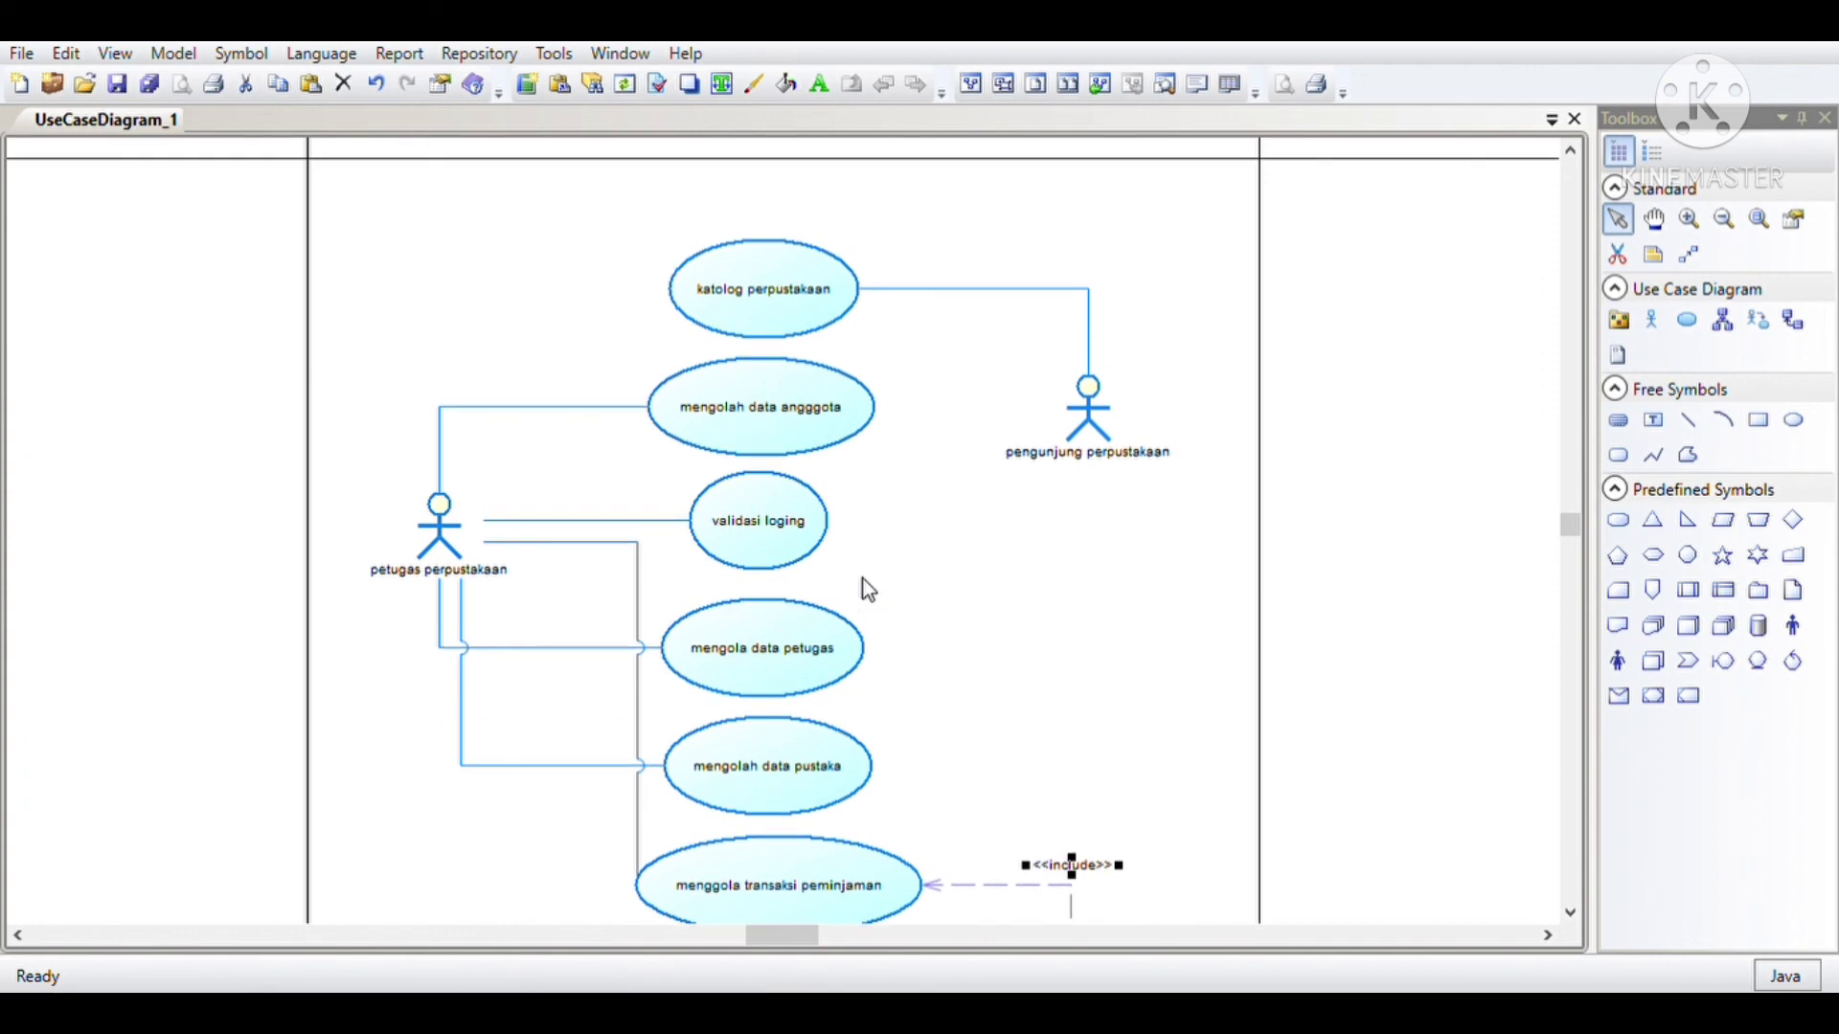
pyautogui.scroll(-1, 867, 590)
pyautogui.scroll(-1, 869, 610)
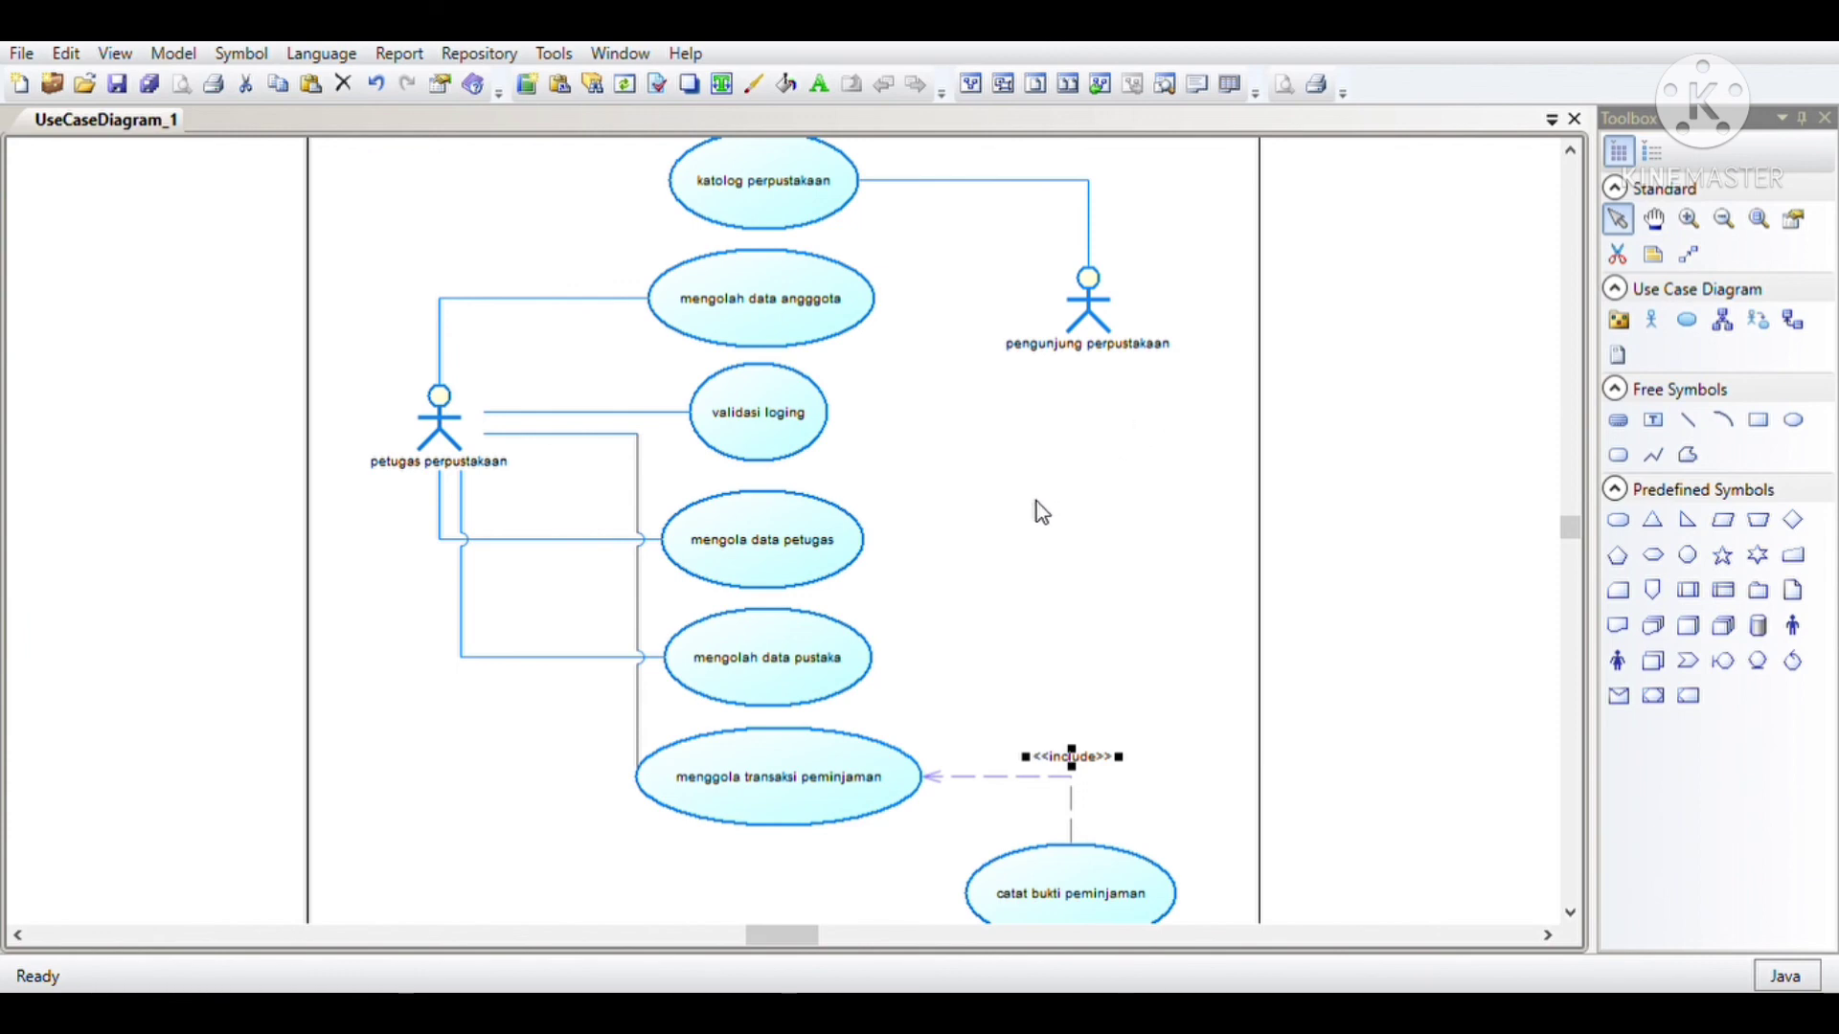
pyautogui.scroll(1, 1038, 511)
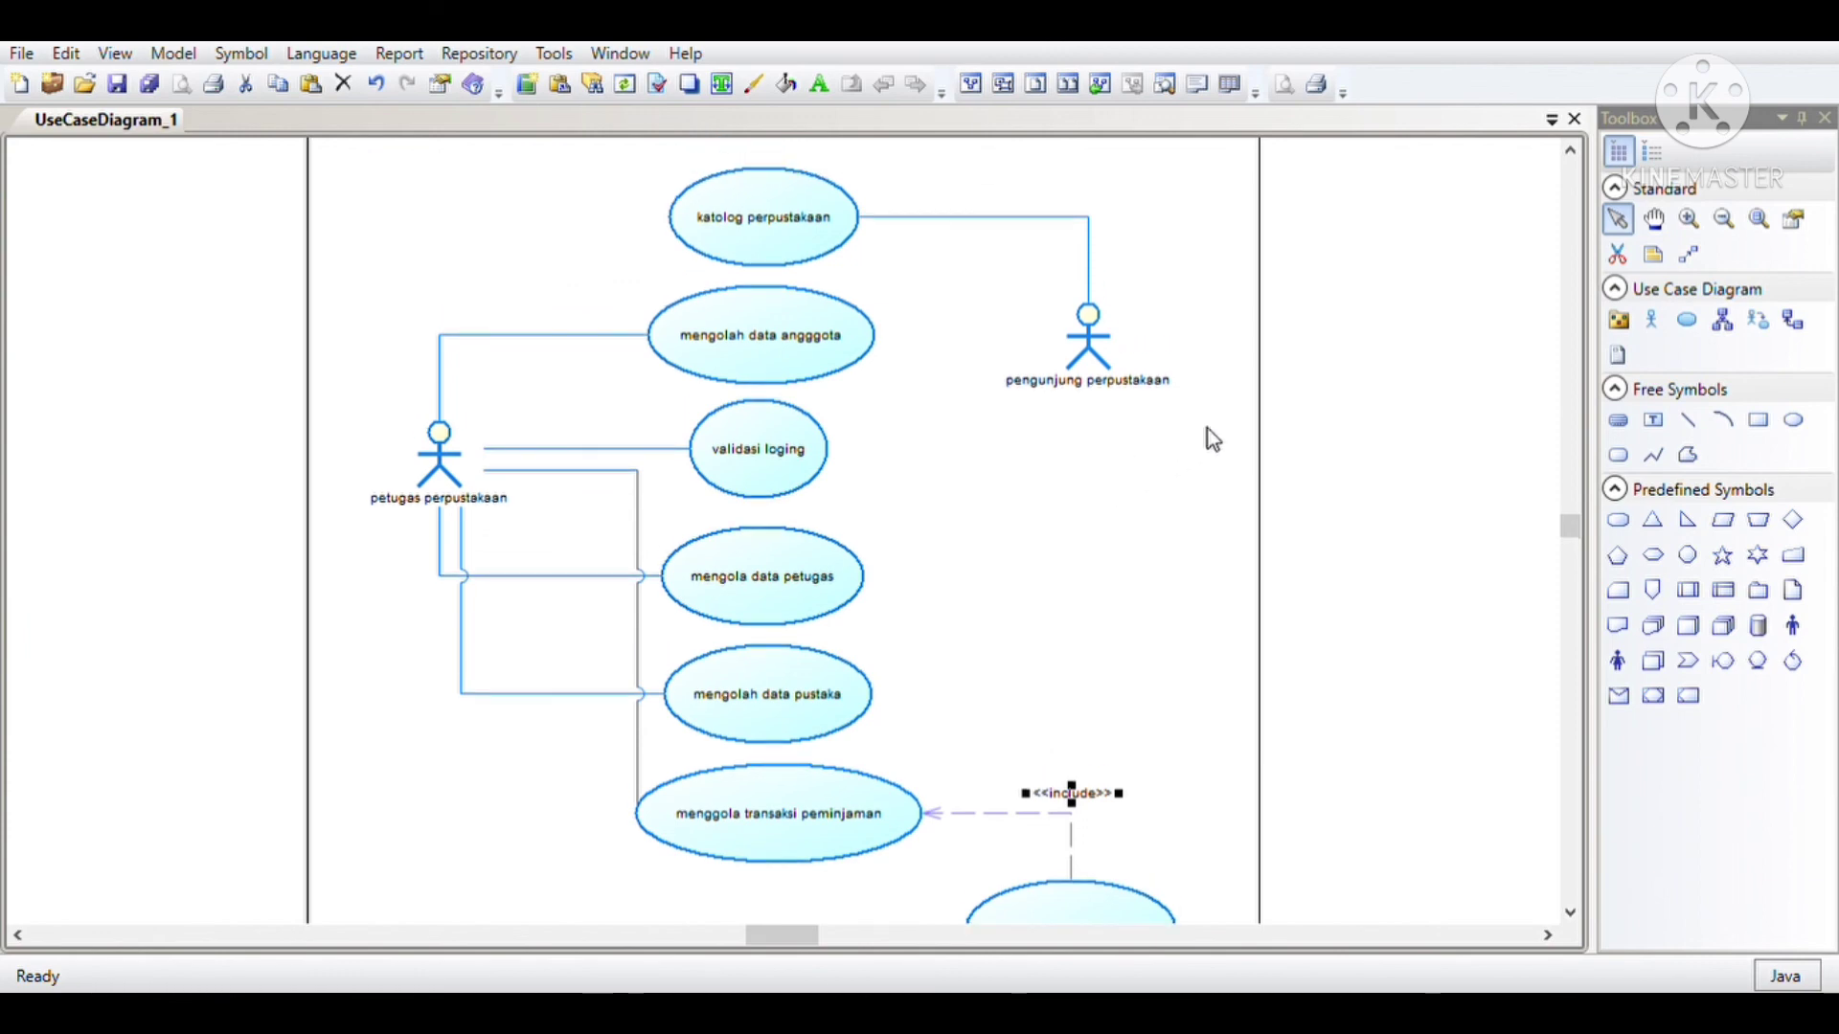
pyautogui.scroll(2, 1145, 533)
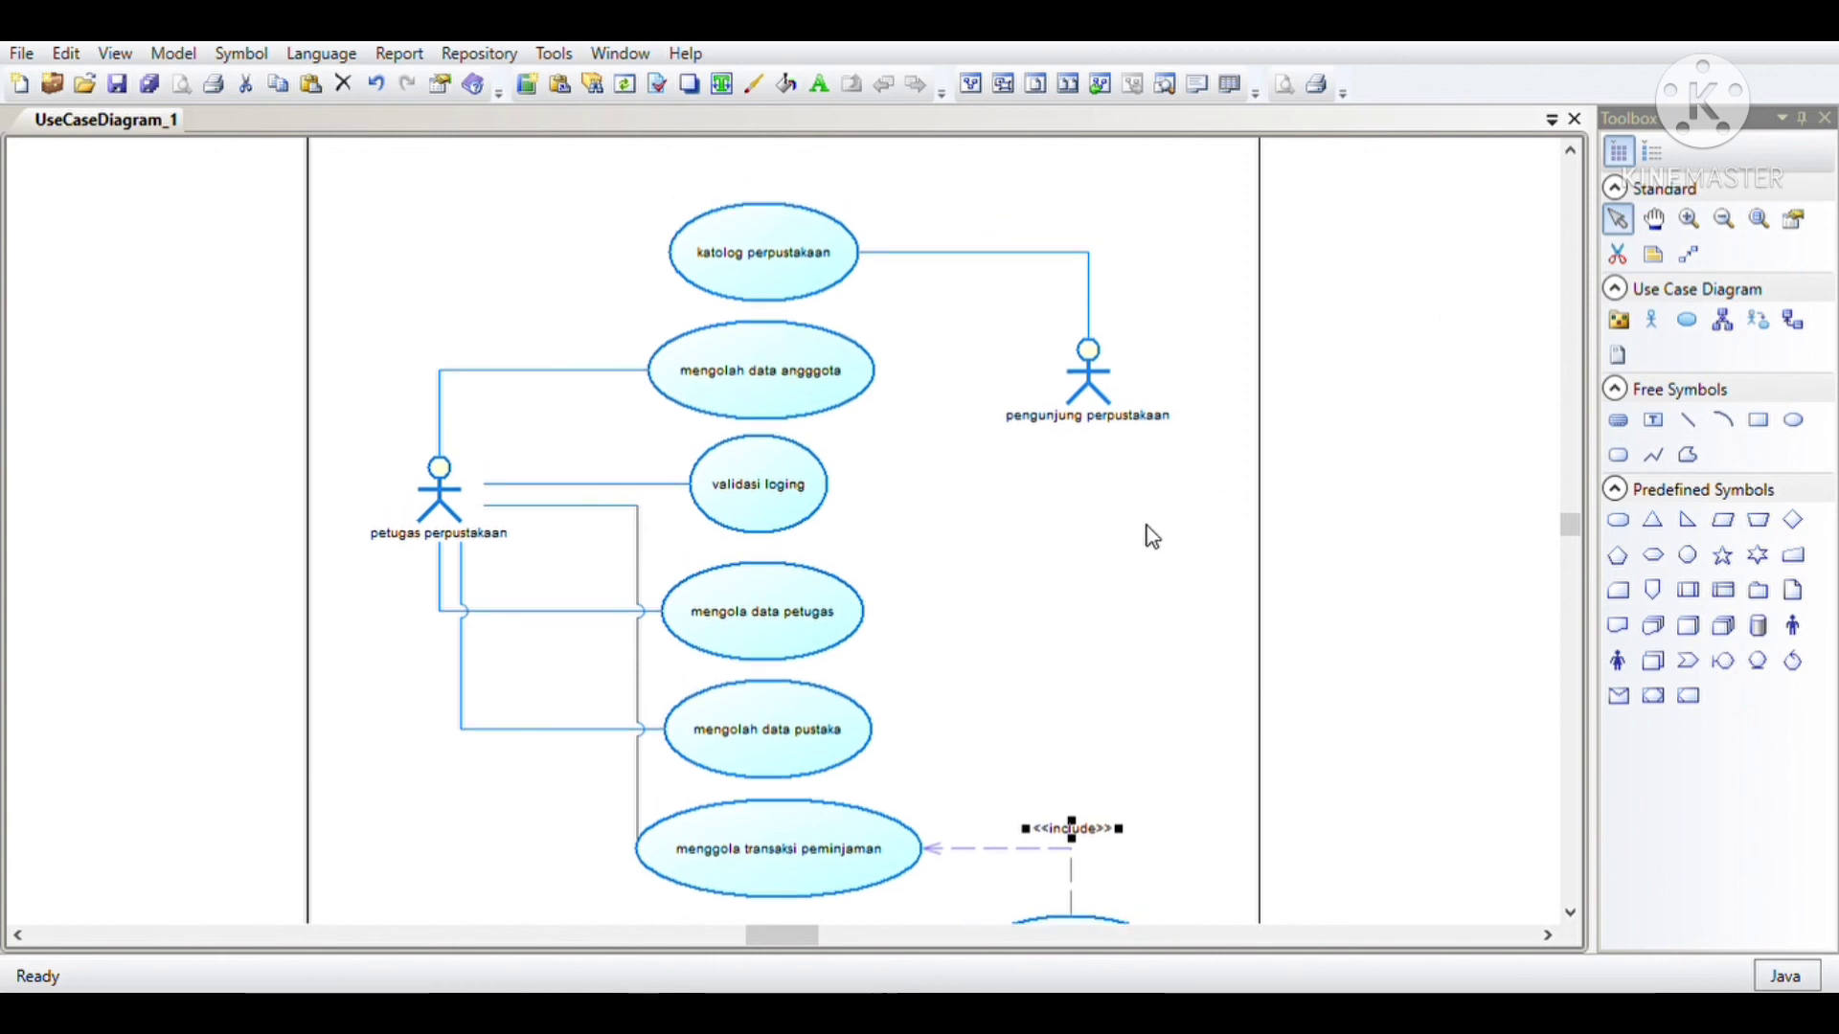
pyautogui.click(1714, 151)
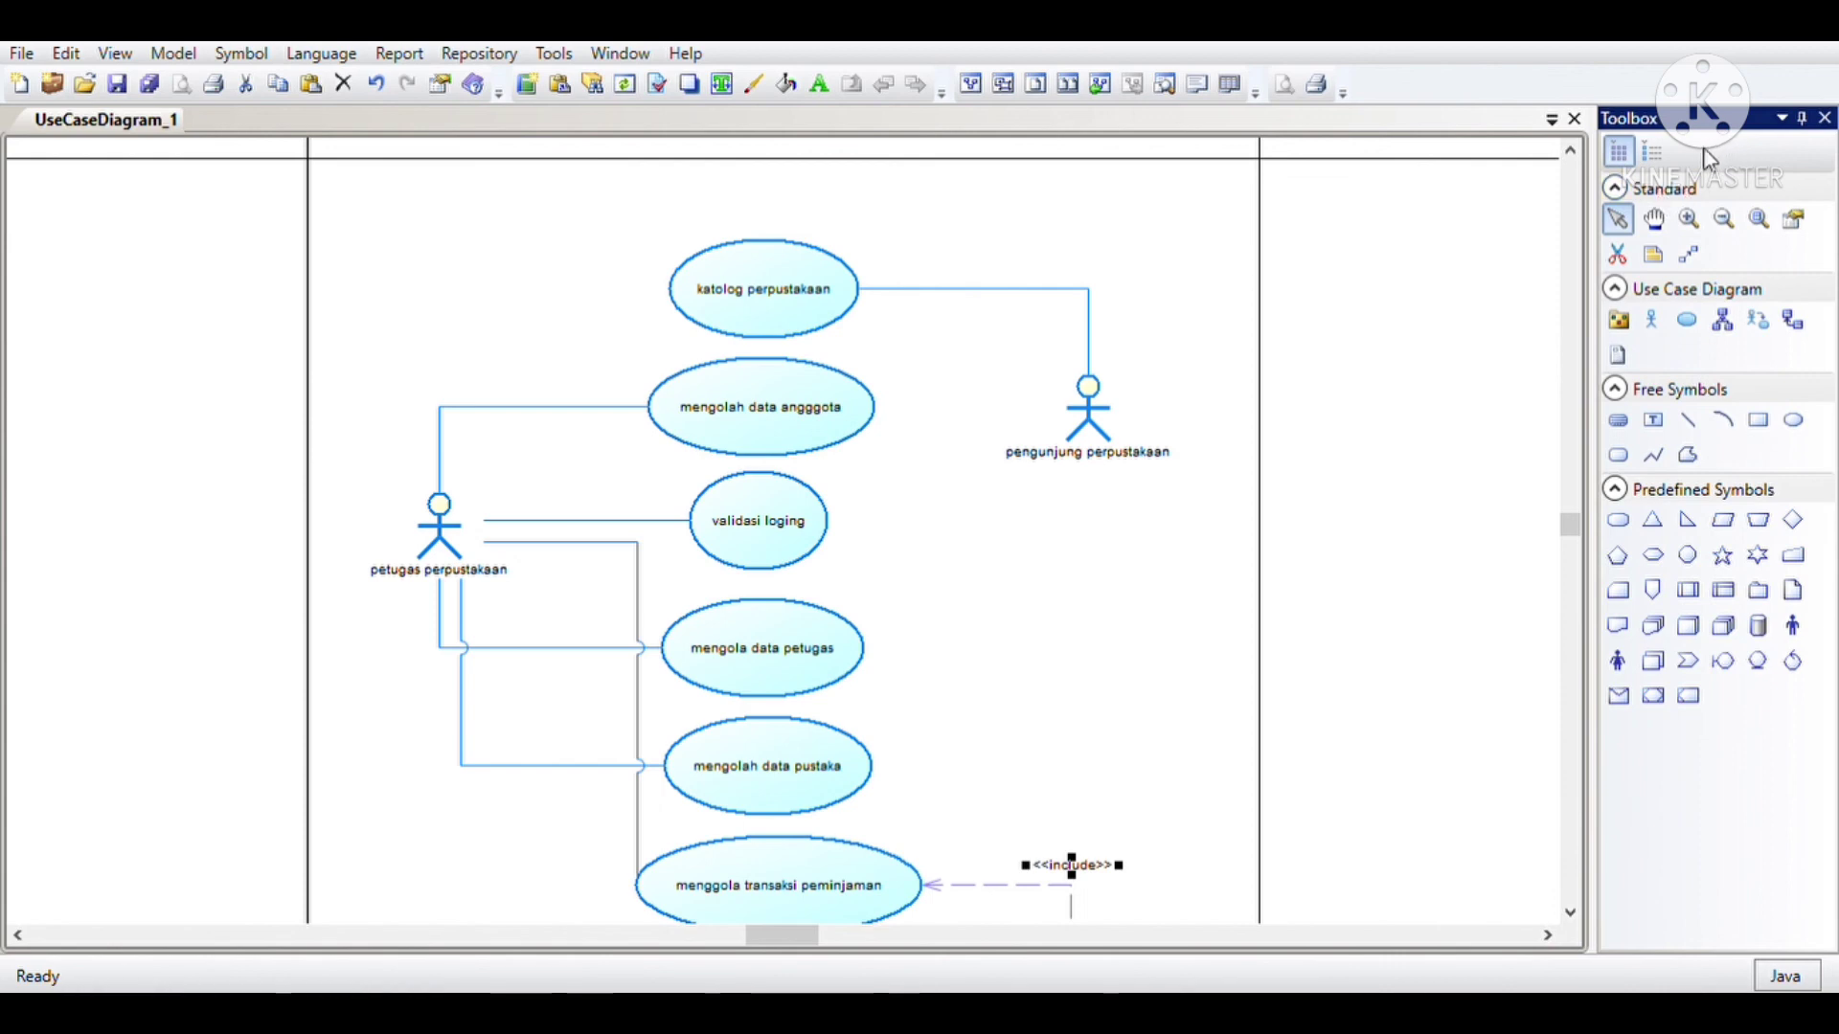
pyautogui.scroll(-3, 1187, 372)
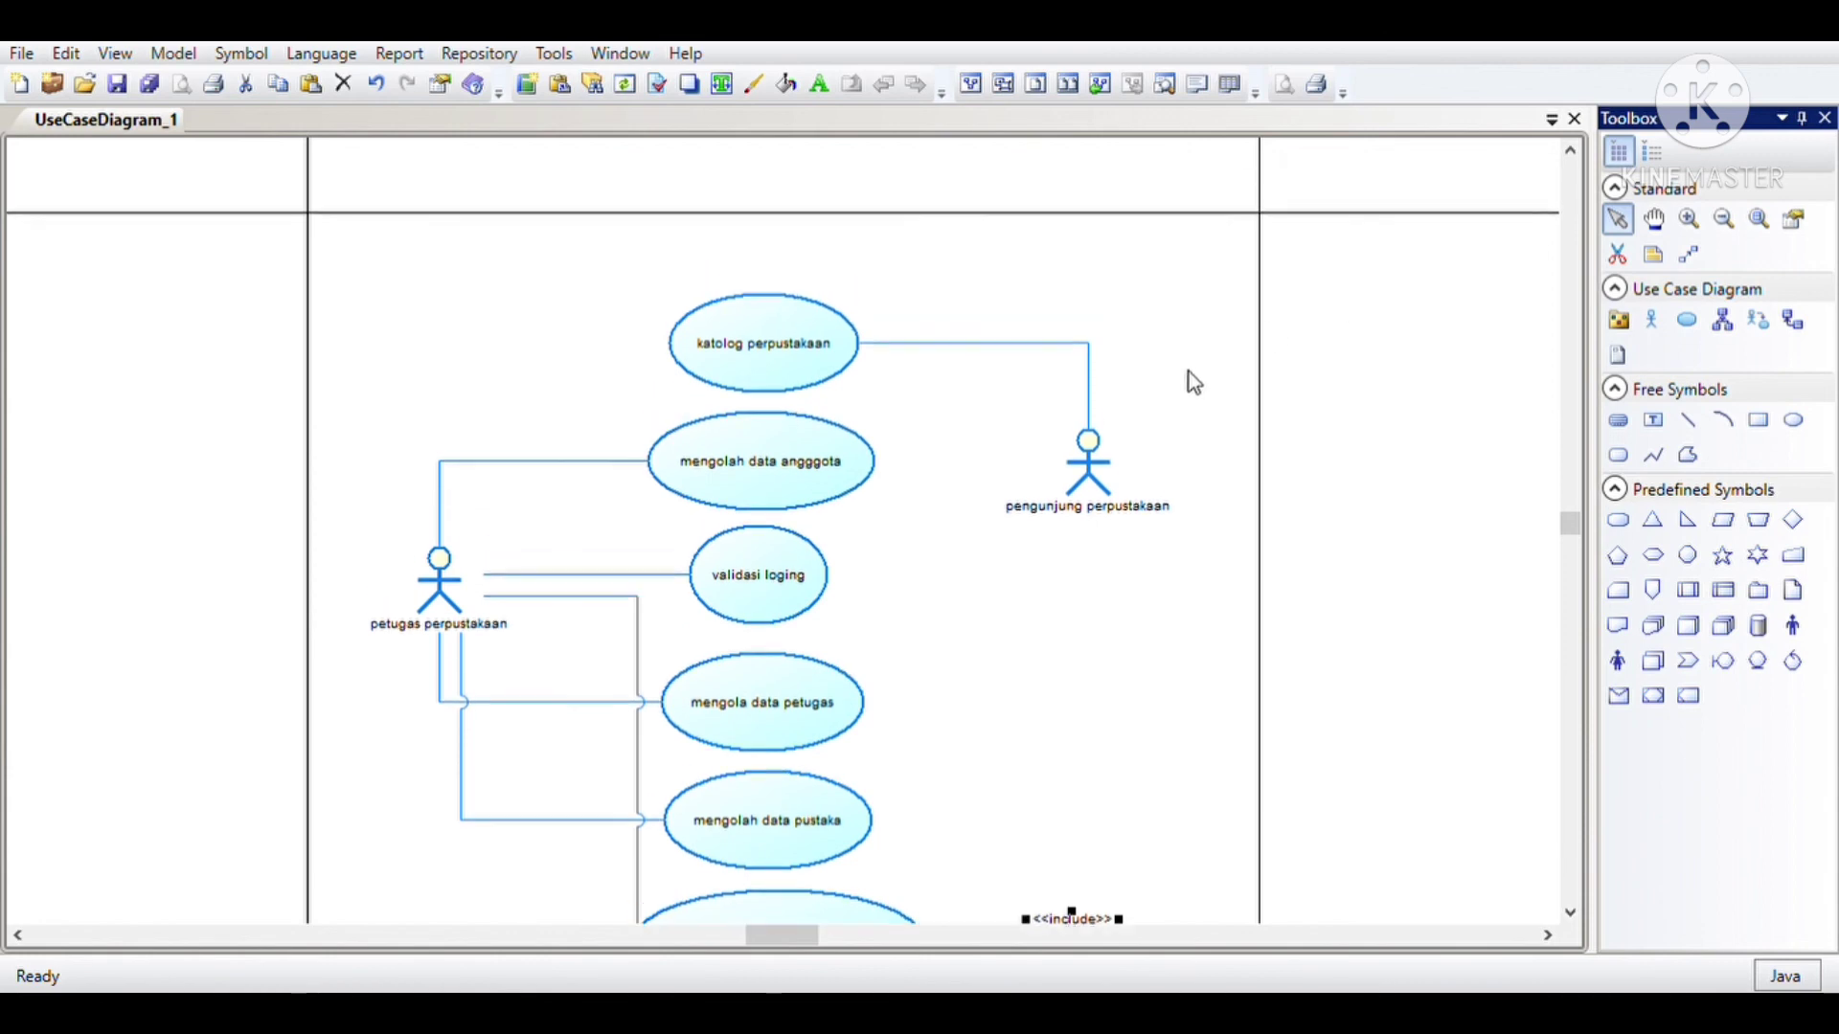
pyautogui.click(1203, 388)
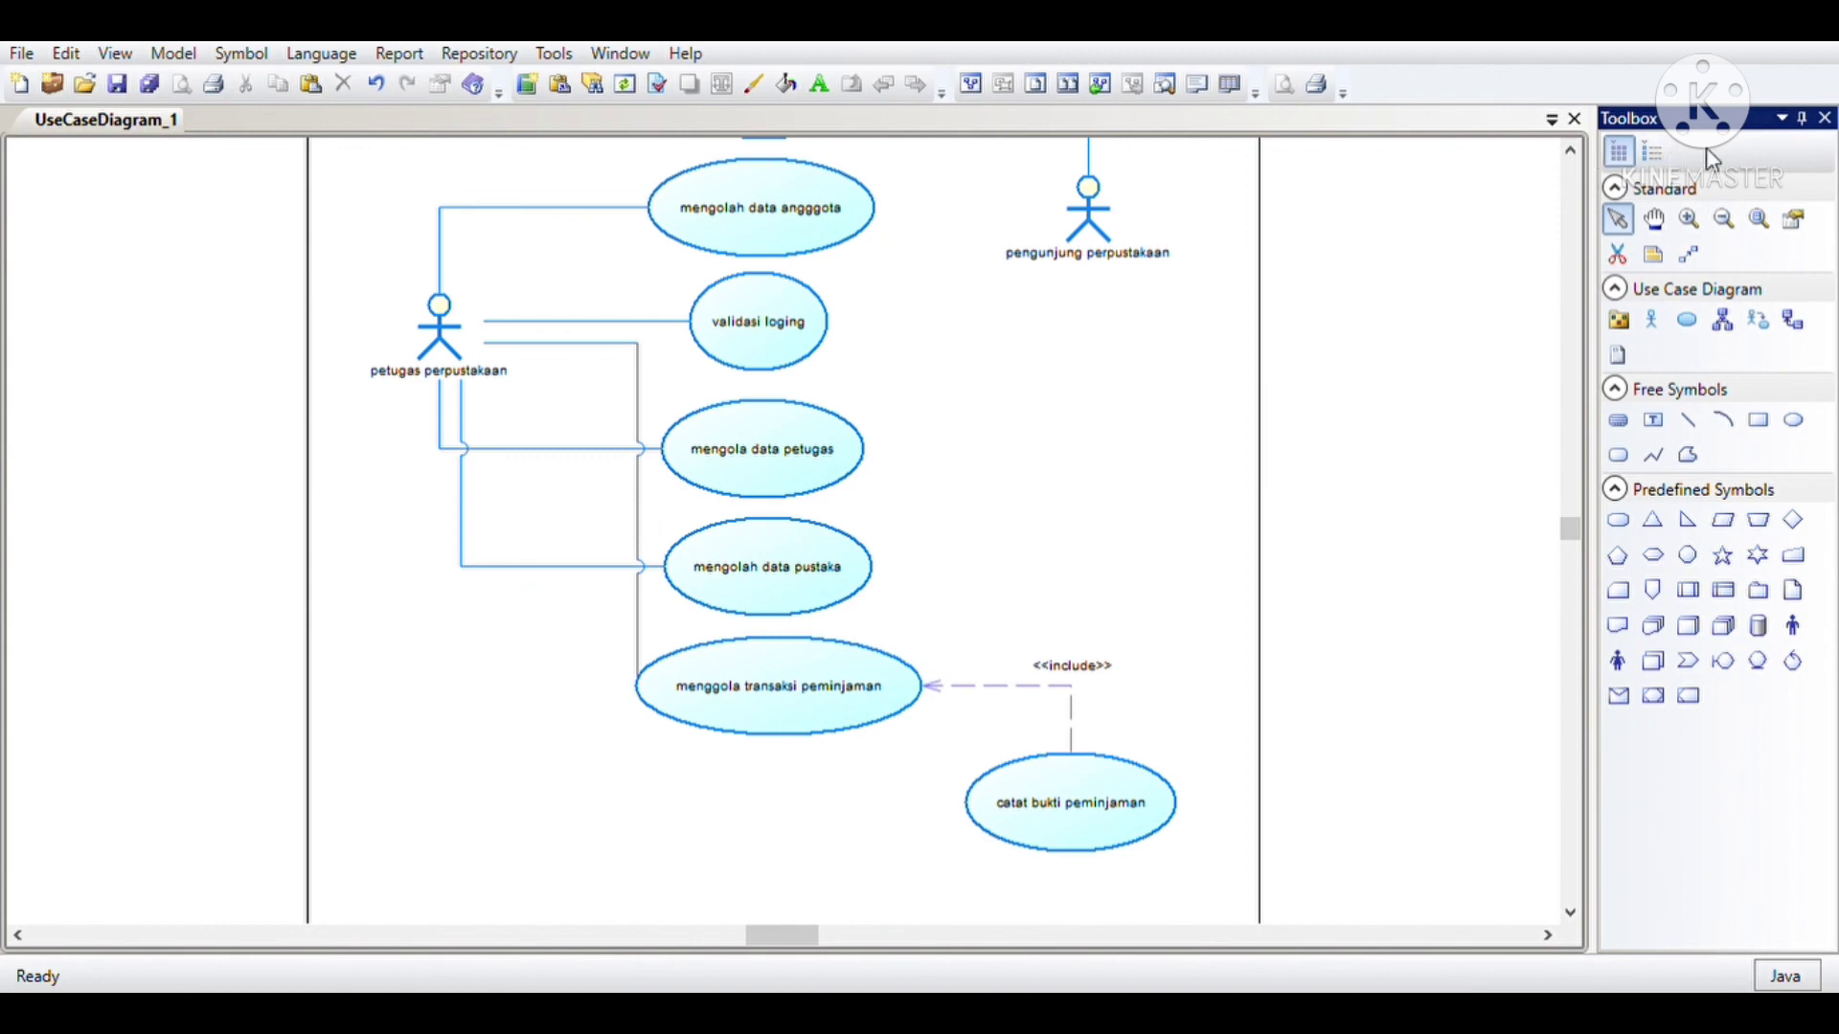
pyautogui.click(1540, 153)
pyautogui.click(1621, 153)
pyautogui.click(1425, 225)
pyautogui.click(1571, 154)
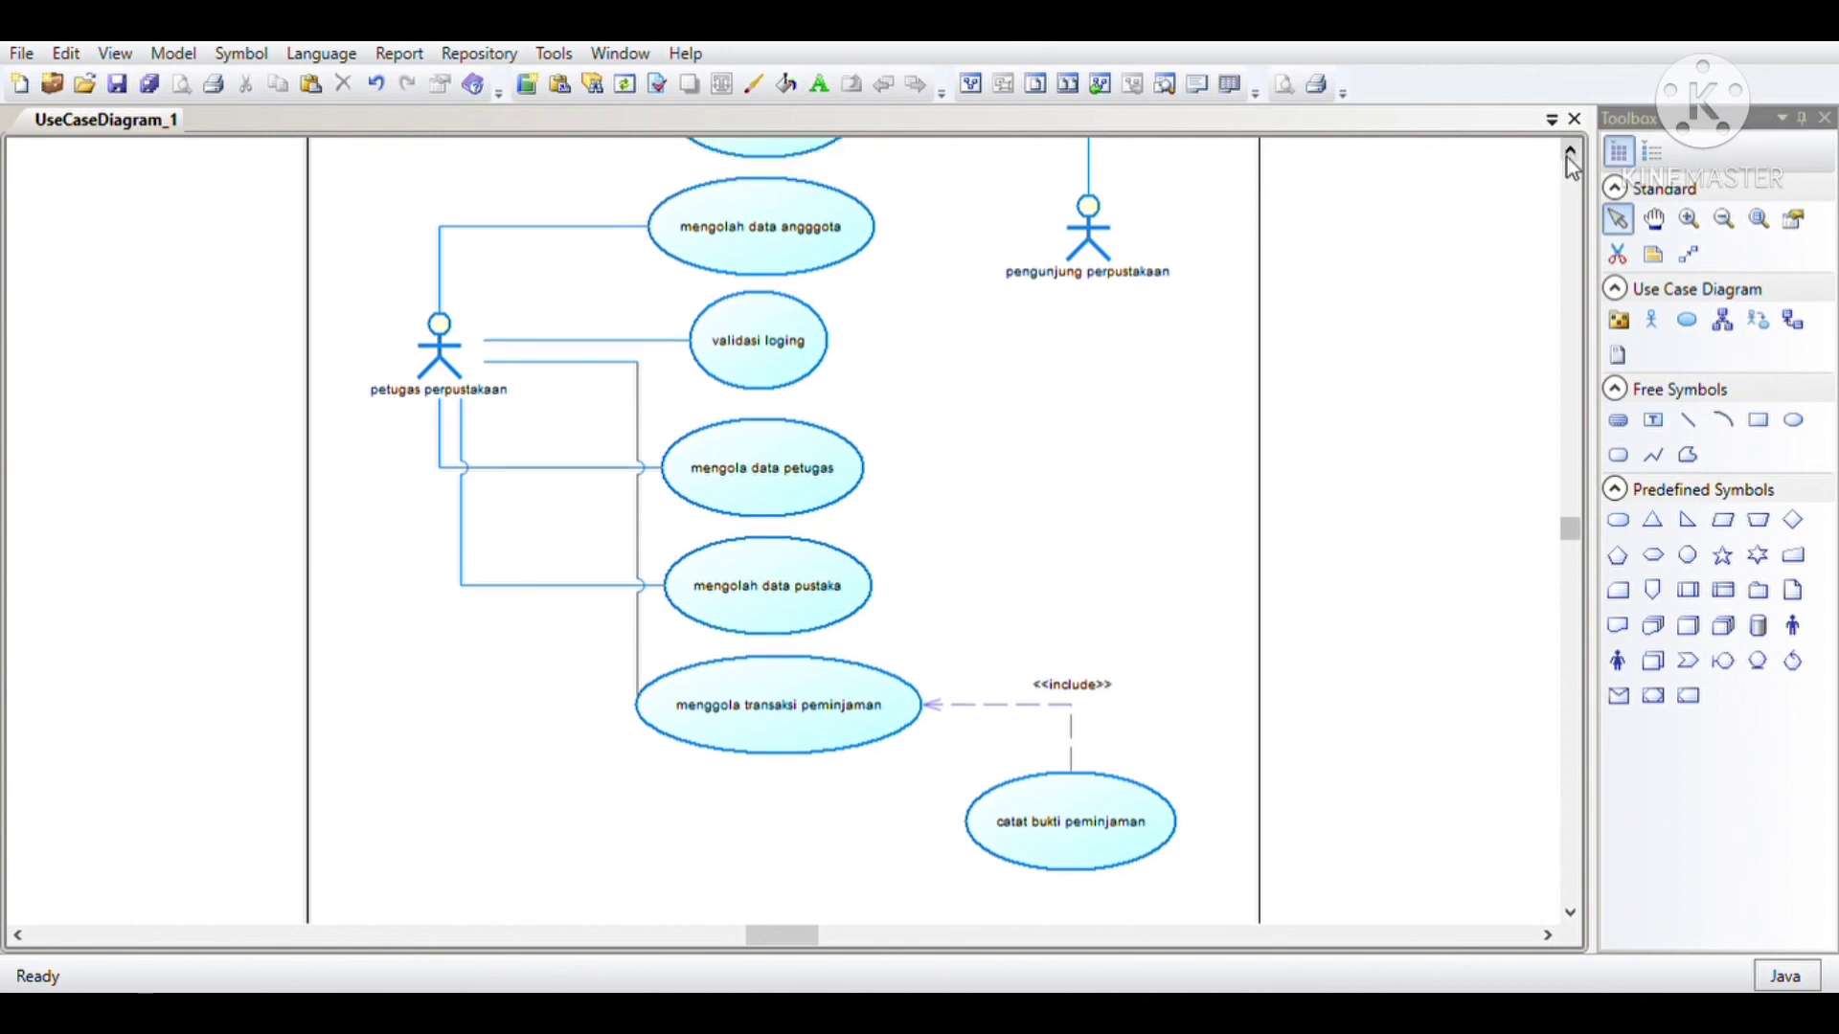